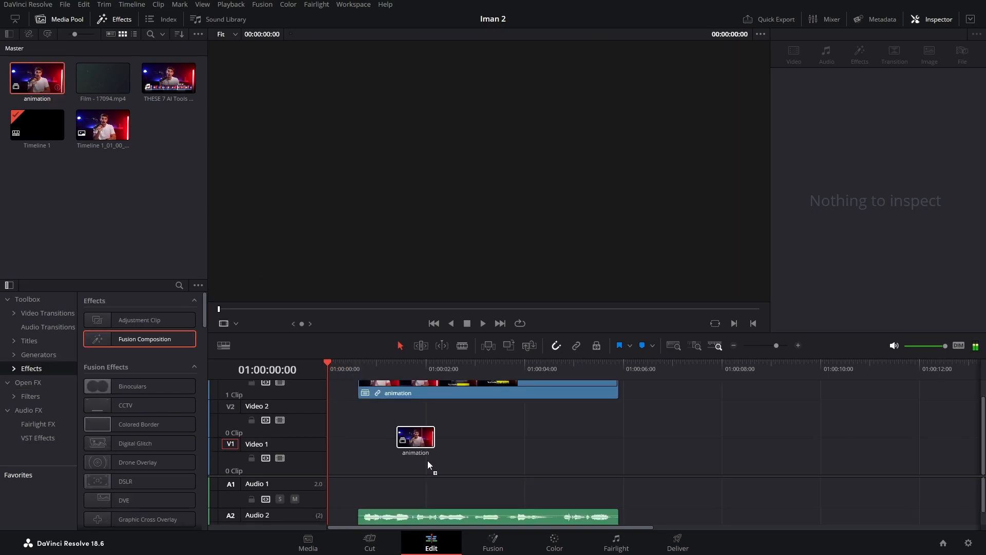
# Step: Place the animation clip at the start of Video 1 and add a Fusion Composition of matching length above it on Video 2
pyautogui.moveTo(427, 460); pyautogui.dragTo(313, 452)
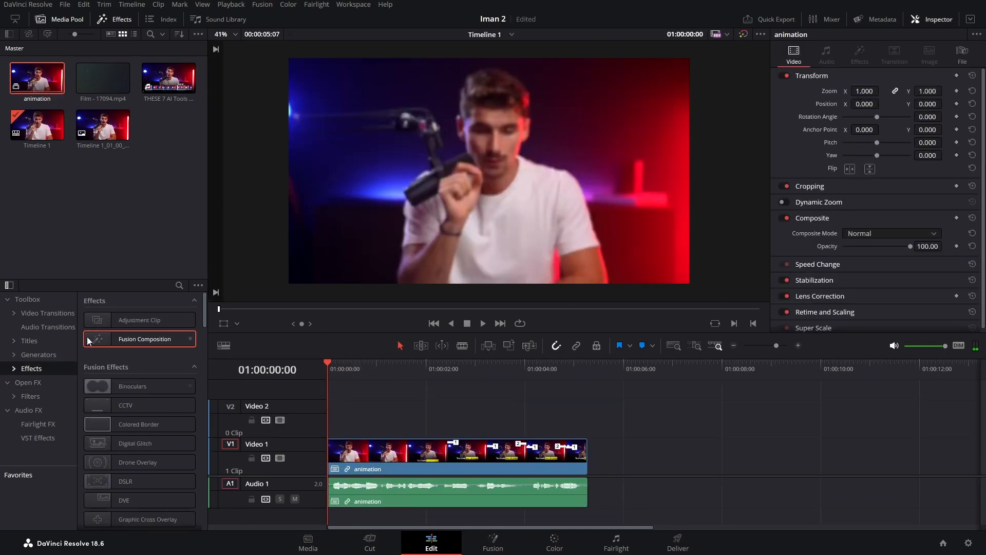
pyautogui.moveTo(96, 341); pyautogui.dragTo(318, 421)
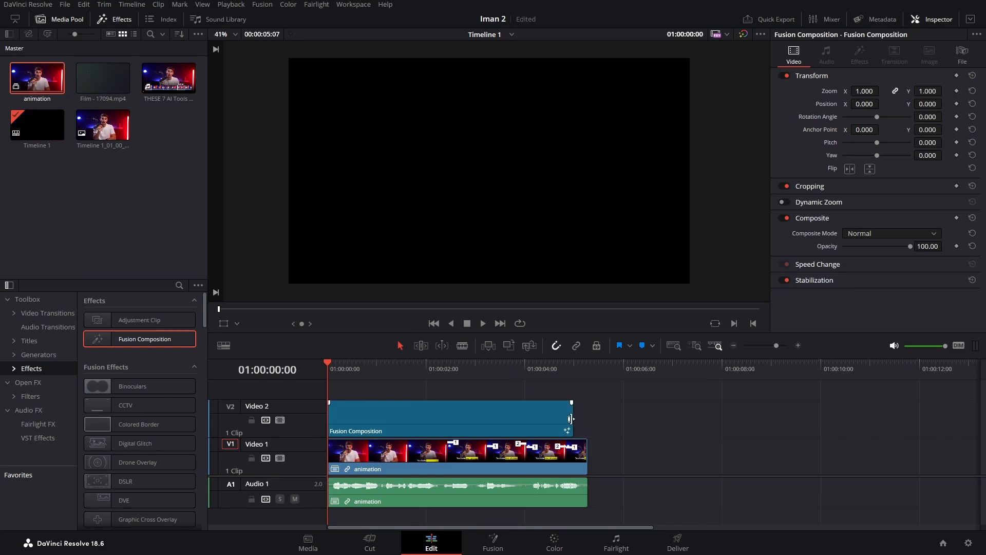
pyautogui.moveTo(571, 419); pyautogui.dragTo(588, 419)
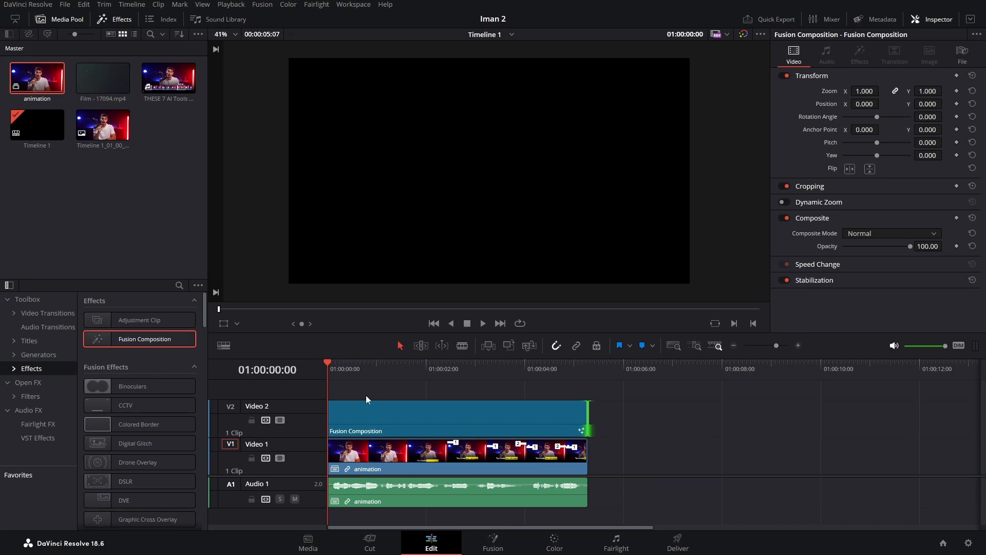
# Step: Open the Fusion Composition on the Fusion page and connect the still image Timeline 1_01_00_00_22.png to MediaOut1
pyautogui.click(499, 546)
pyautogui.moveTo(274, 385); pyautogui.dragTo(610, 417)
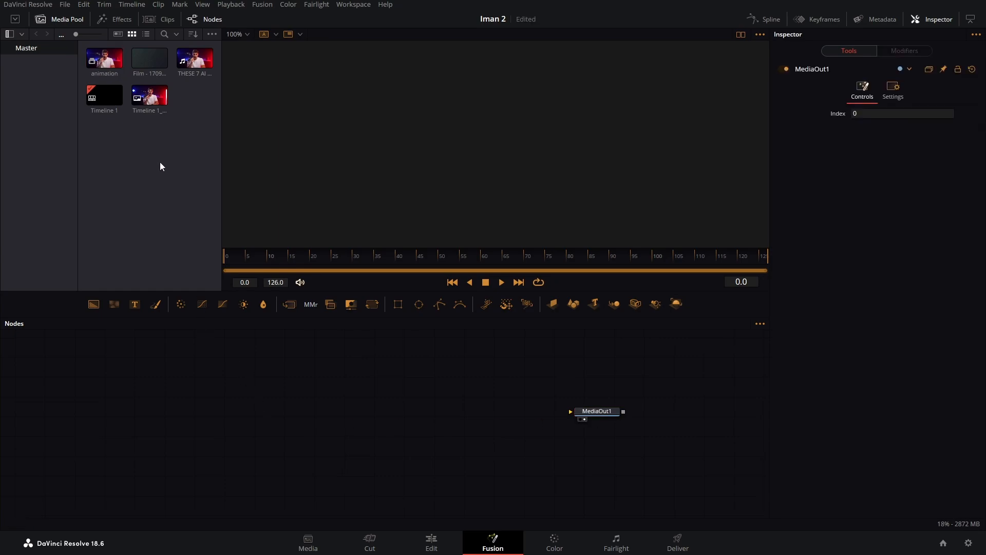
pyautogui.moveTo(154, 96); pyautogui.dragTo(589, 415)
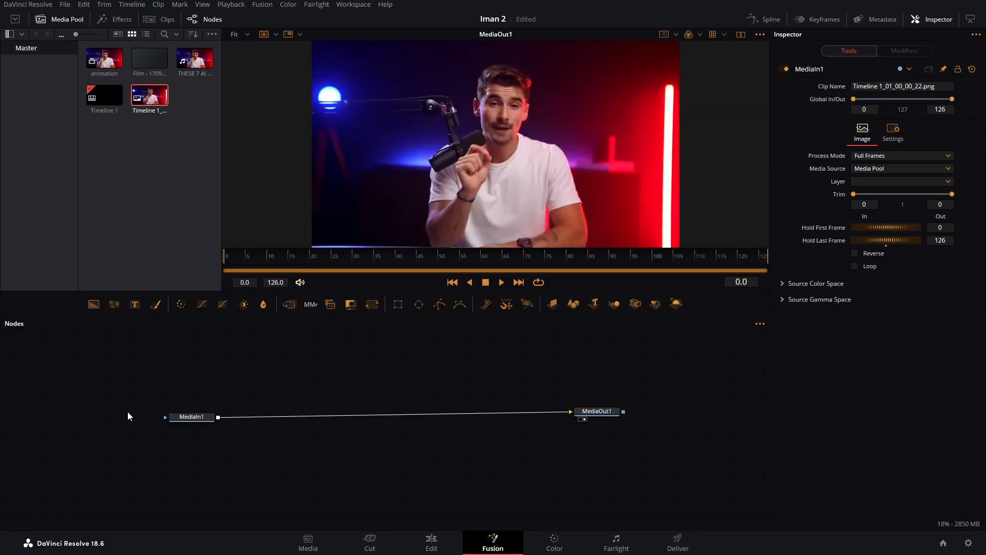
# Step: Move MediaIn1 and MediaOut1 lower in the node graph, with MediaIn1 shifted slightly farther from MediaOut1
pyautogui.scroll(-2, 549, 146)
pyautogui.scroll(2, 550, 147)
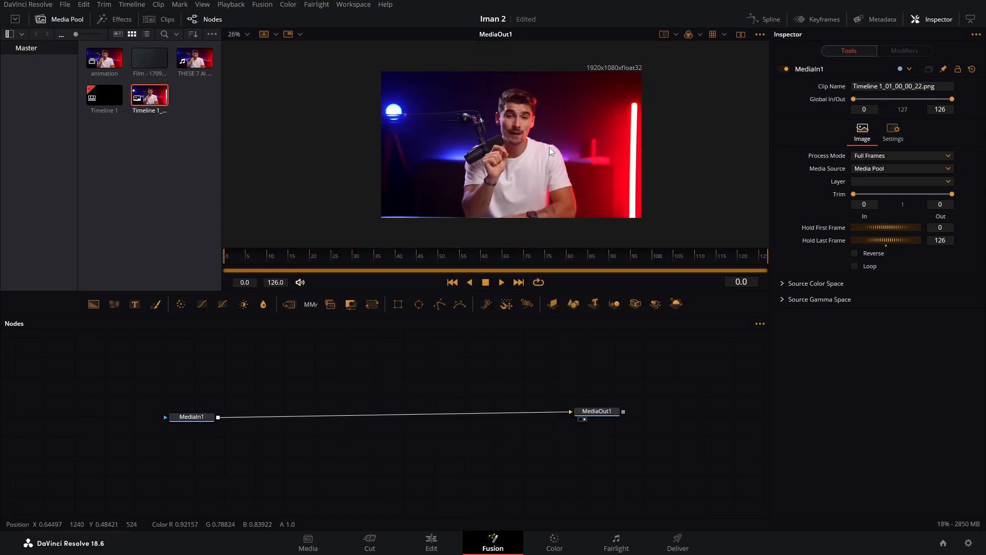
pyautogui.scroll(2, 558, 125)
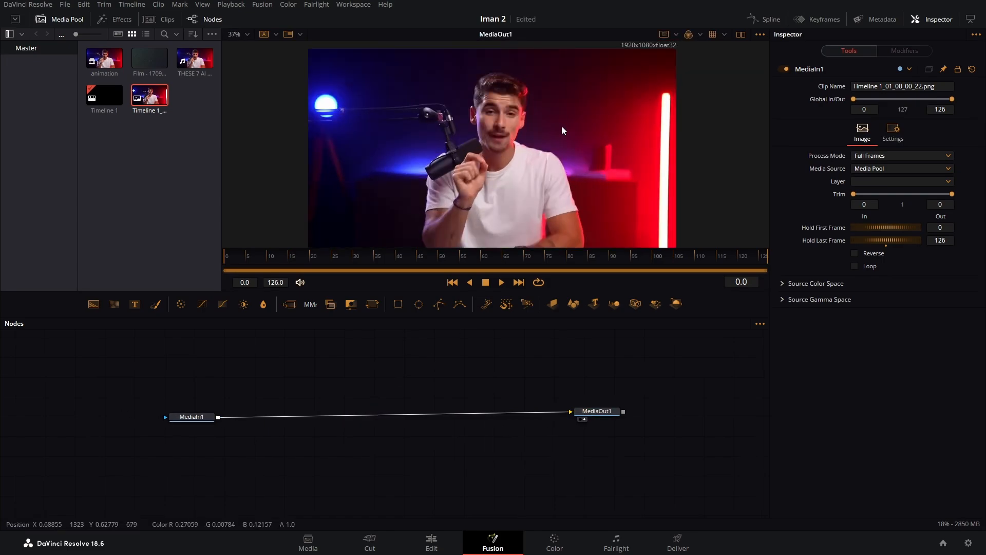
pyautogui.scroll(-2, 562, 125)
pyautogui.moveTo(160, 379); pyautogui.dragTo(627, 462)
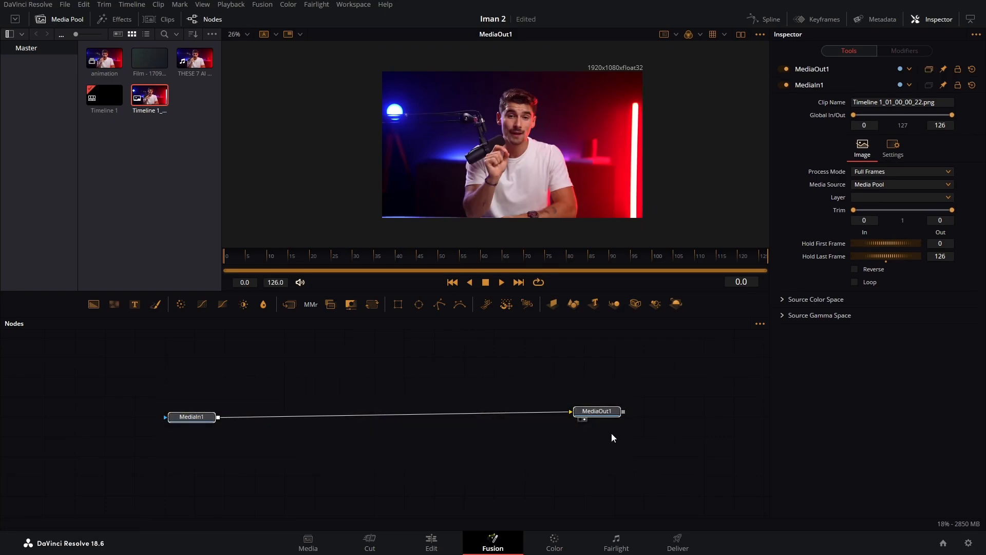
pyautogui.moveTo(601, 416); pyautogui.dragTo(601, 485)
pyautogui.click(569, 426)
pyautogui.moveTo(192, 485); pyautogui.dragTo(162, 482)
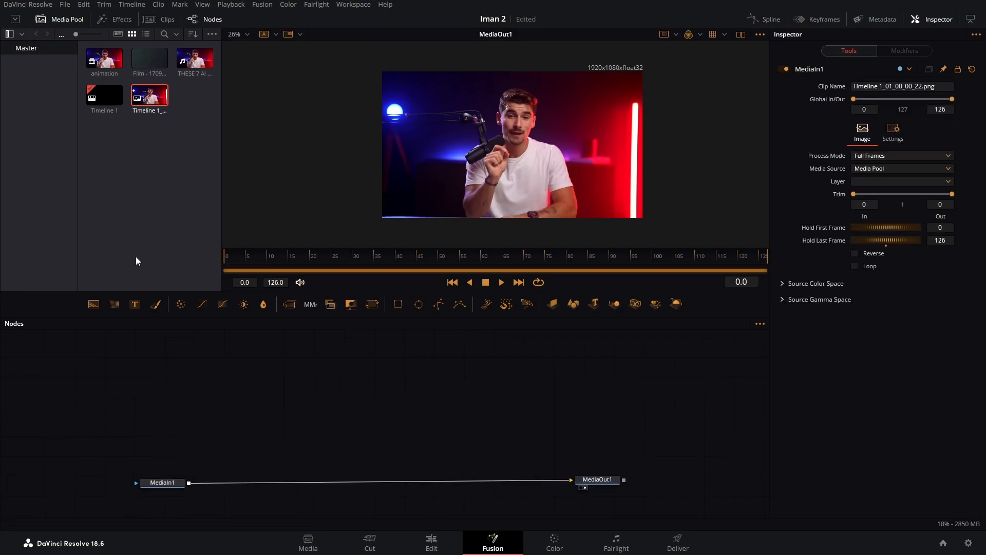
# Step: Add the animation clip as a second media node and merge it over MediaIn1 ahead of MediaOut1
pyautogui.click(104, 58)
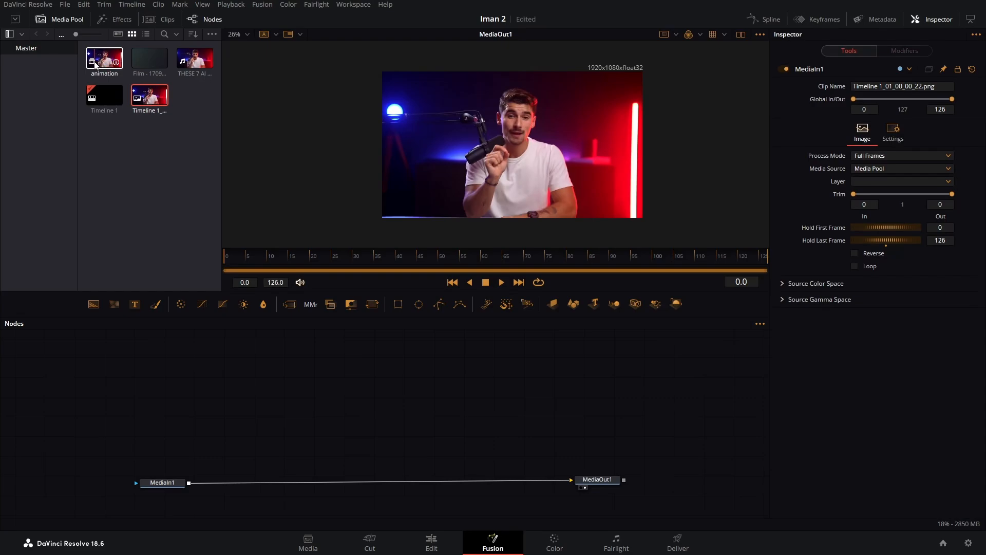
pyautogui.moveTo(103, 61); pyautogui.dragTo(535, 406)
pyautogui.click(617, 479)
pyautogui.moveTo(618, 479); pyautogui.dragTo(667, 478)
pyautogui.click(554, 425)
pyautogui.moveTo(534, 400); pyautogui.dragTo(189, 484)
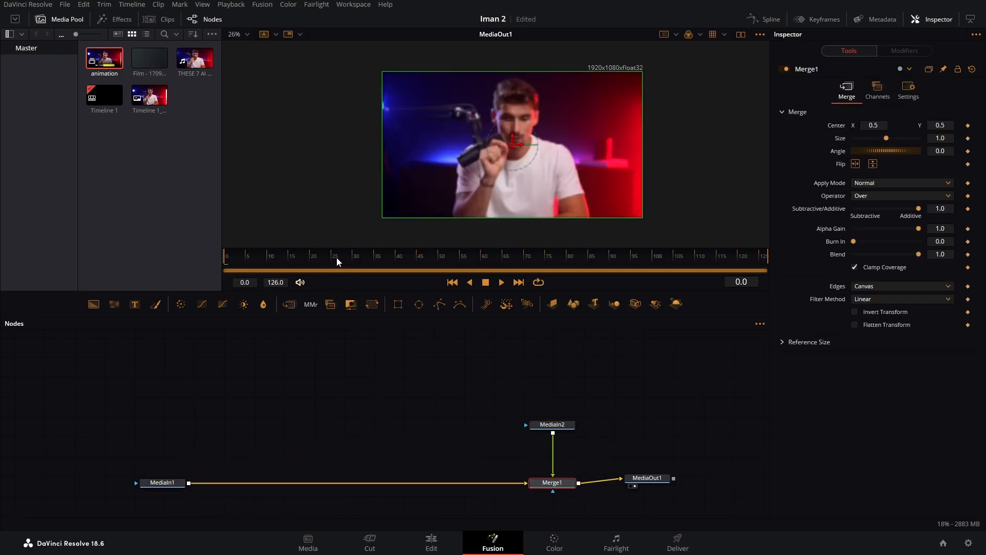
# Step: Go to frame 115 and lower the blend of Merge1 to about 0.638 to make the animation clip a semi-transparent reference
pyautogui.moveTo(337, 258); pyautogui.dragTo(717, 260)
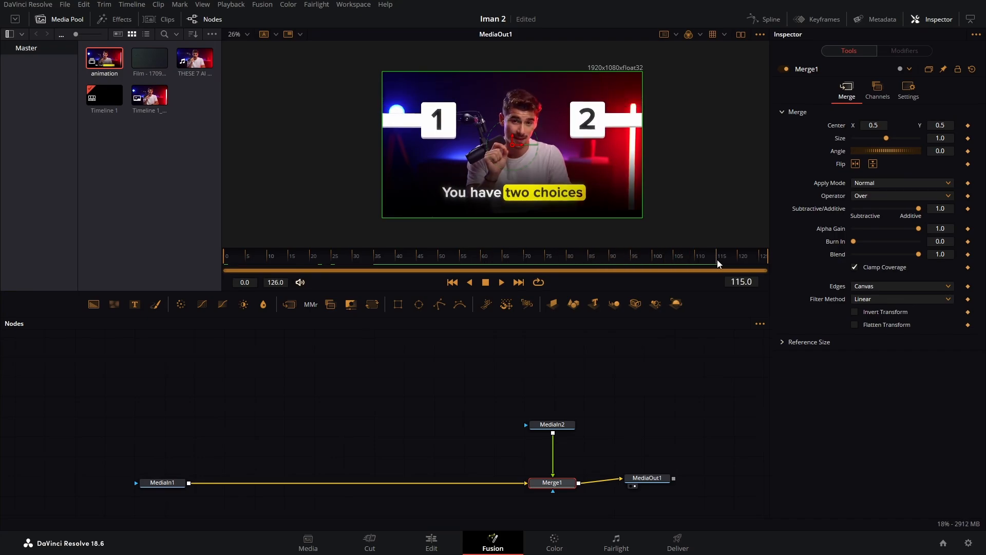
pyautogui.moveTo(654, 485); pyautogui.dragTo(674, 486)
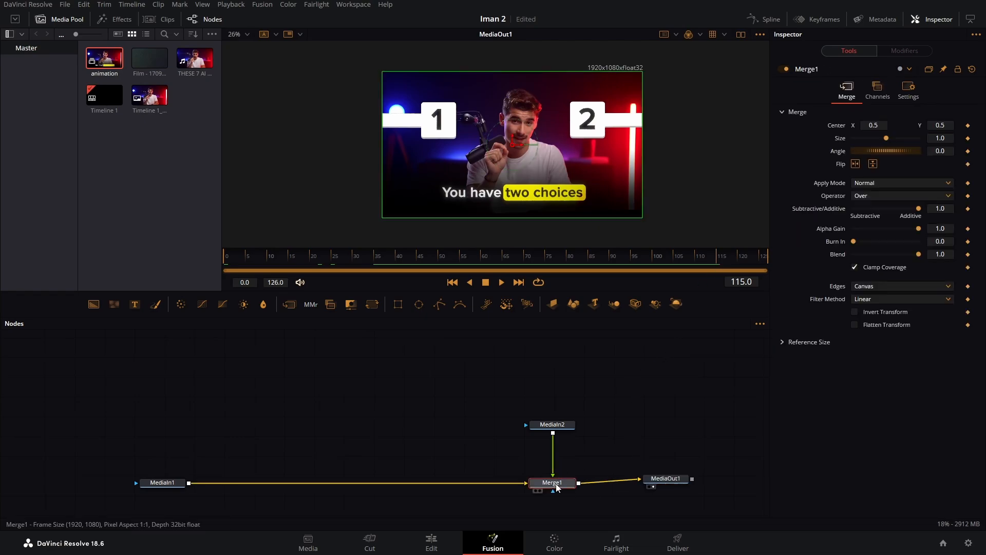
pyautogui.moveTo(915, 255); pyautogui.dragTo(894, 263)
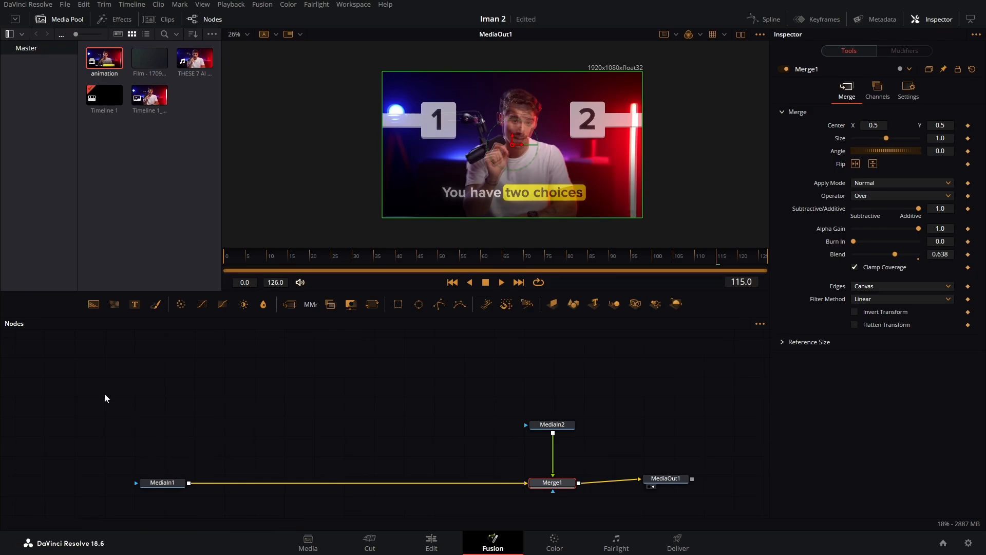
# Step: Merge a Background node over MediaIn1, set its color to white, and align it above Merge2
pyautogui.moveTo(102, 306); pyautogui.dragTo(205, 483)
pyautogui.moveTo(176, 416); pyautogui.dragTo(249, 417)
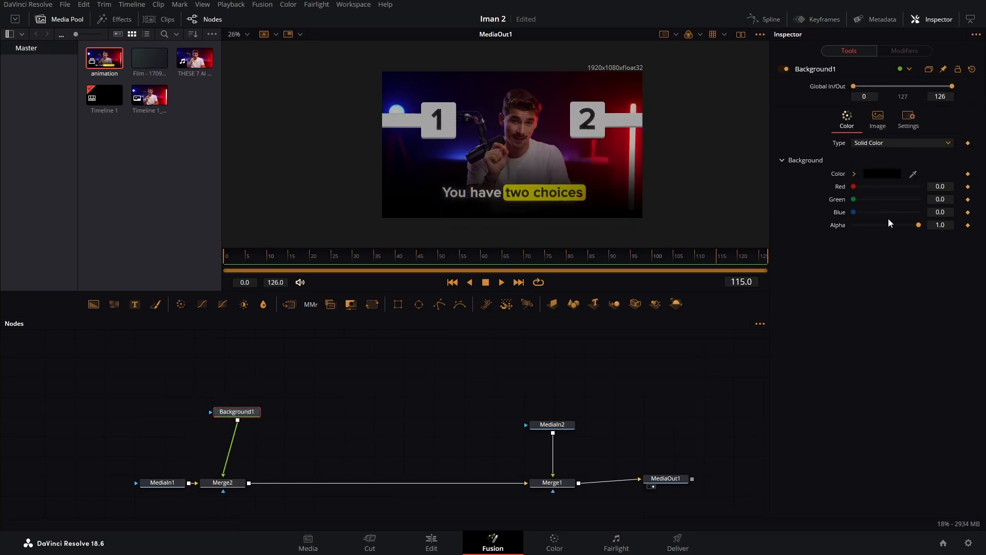
pyautogui.click(891, 174)
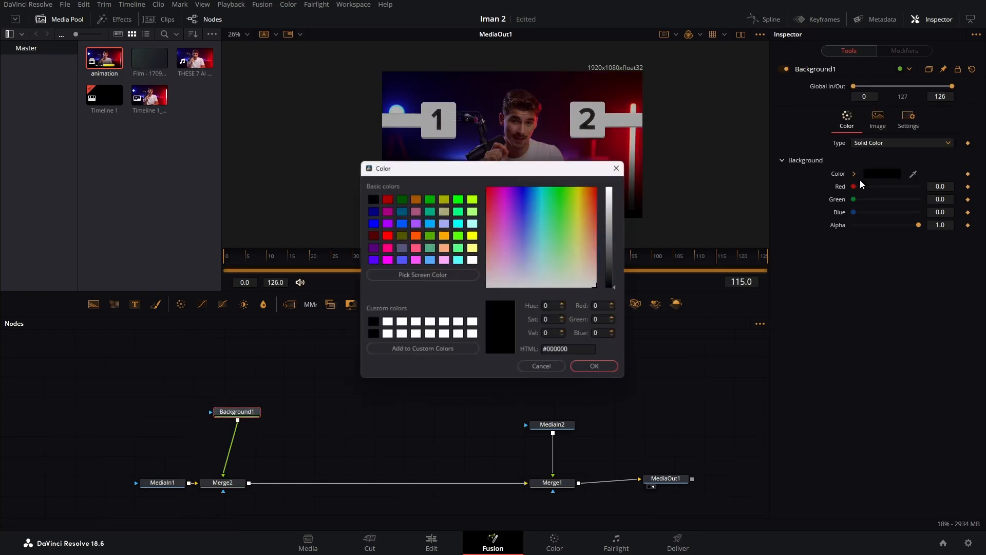
pyautogui.click(473, 261)
pyautogui.click(598, 368)
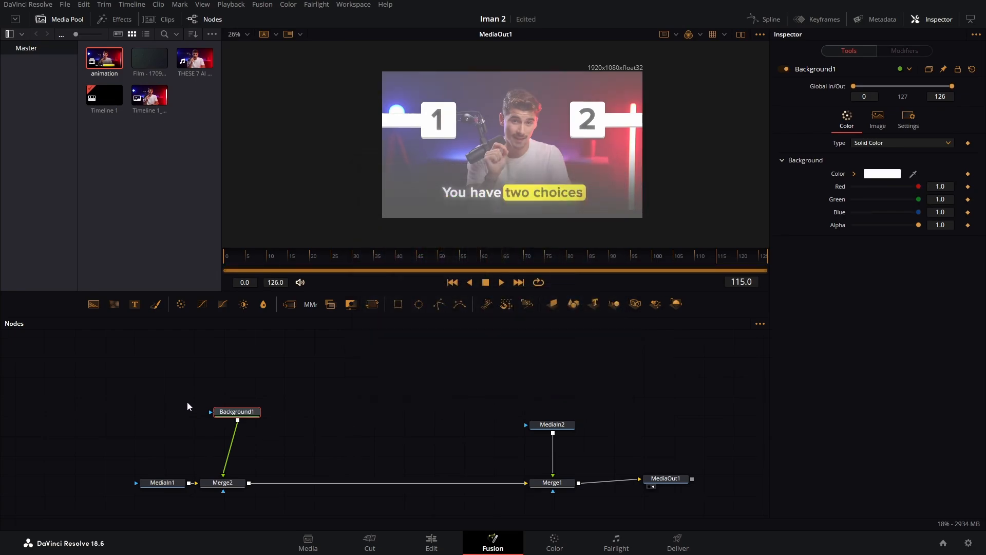
pyautogui.moveTo(235, 412); pyautogui.dragTo(222, 413)
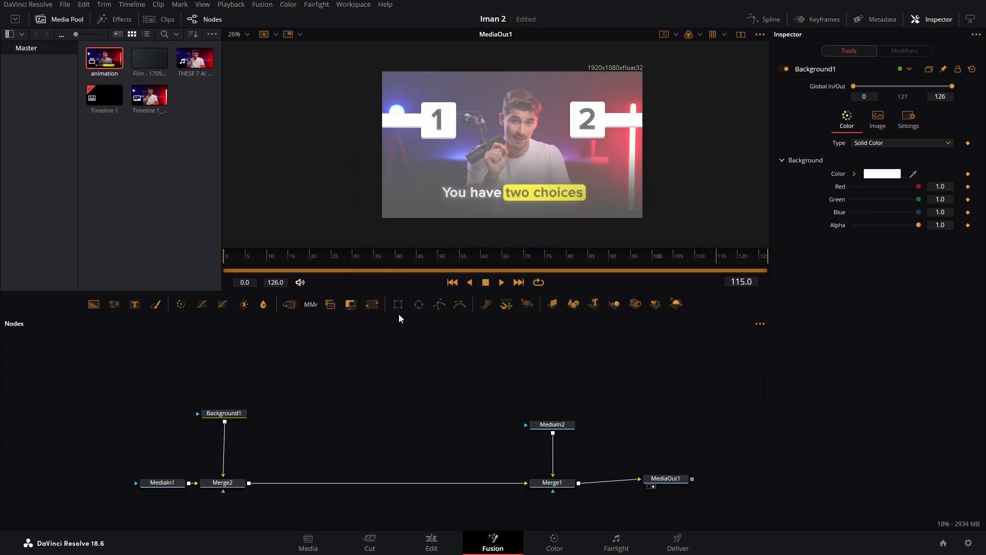
# Step: Mask Background1 with a Rectangle and center it at about X 0.25, Y 0.66, near the reference's number 1 box
pyautogui.moveTo(398, 305); pyautogui.dragTo(195, 414)
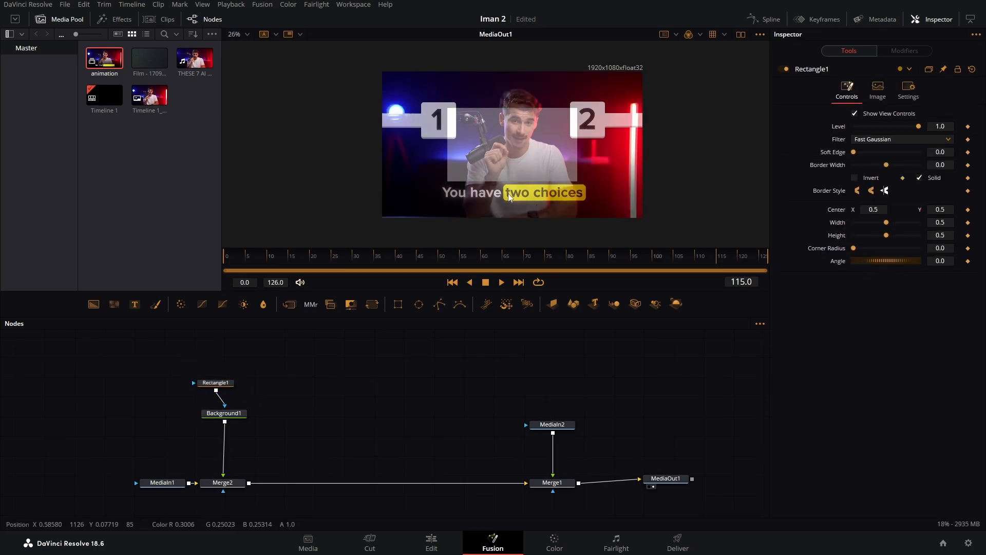
pyautogui.click(222, 387)
pyautogui.moveTo(509, 149); pyautogui.dragTo(447, 127)
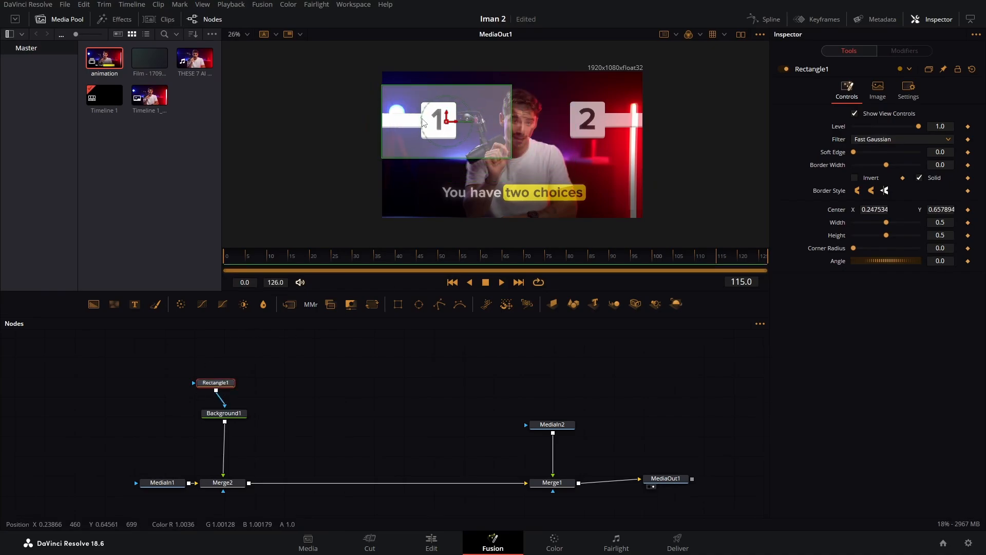
pyautogui.scroll(5, 423, 122)
pyautogui.scroll(-3, 418, 125)
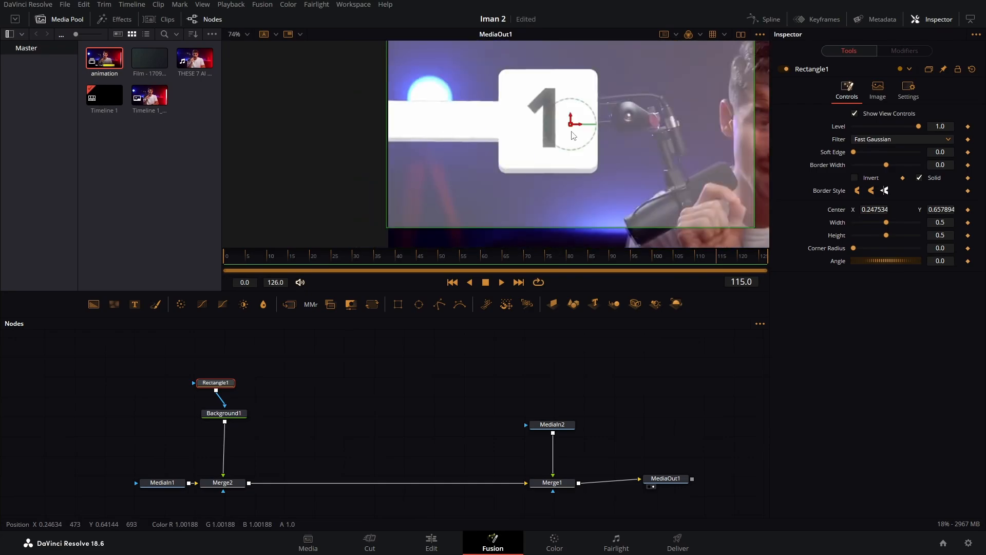
pyautogui.moveTo(573, 126); pyautogui.dragTo(575, 126)
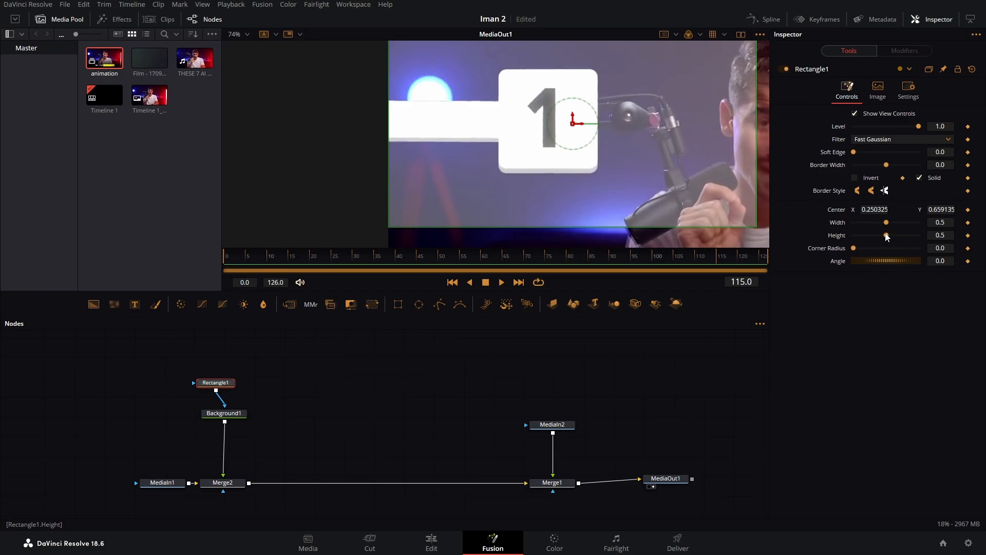
# Step: Fit Rectangle1 over the reference's white bar with height 0.094, width 0.185 and center about X 0.093, Y 0.668
pyautogui.moveTo(887, 236); pyautogui.dragTo(861, 245)
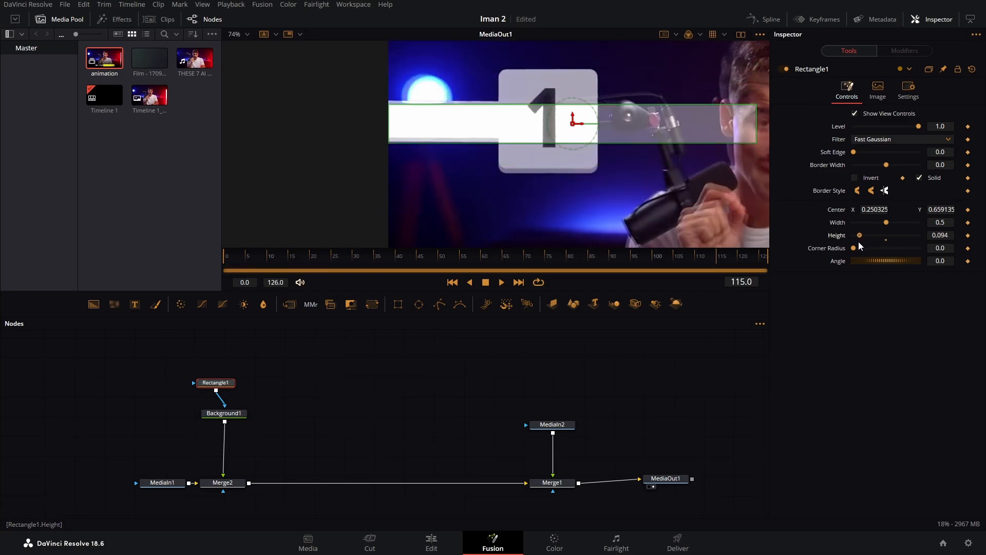
pyautogui.moveTo(572, 120); pyautogui.dragTo(574, 116)
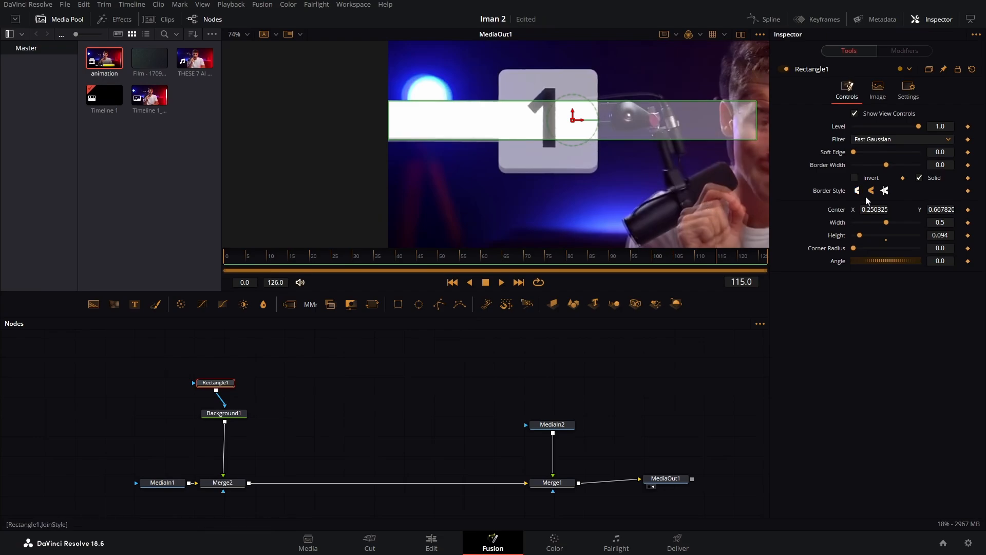
pyautogui.moveTo(886, 222); pyautogui.dragTo(869, 224)
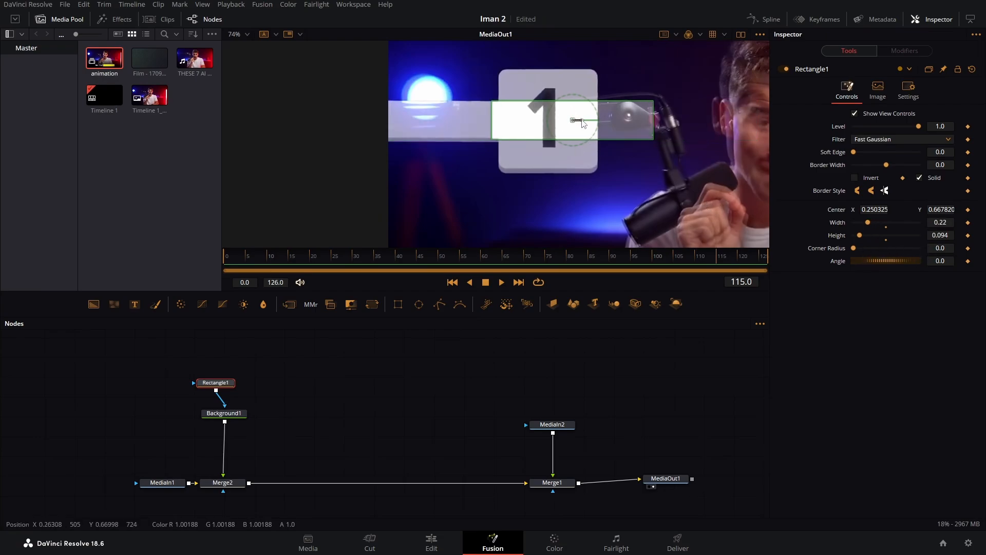
pyautogui.moveTo(583, 123); pyautogui.dragTo(480, 125)
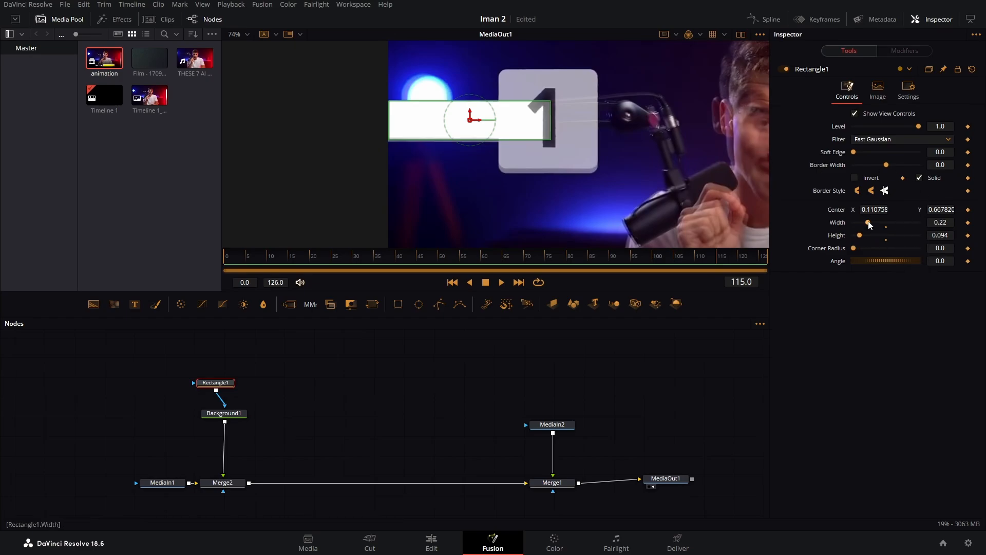
pyautogui.moveTo(945, 223); pyautogui.dragTo(928, 223)
pyautogui.moveTo(479, 121); pyautogui.dragTo(467, 125)
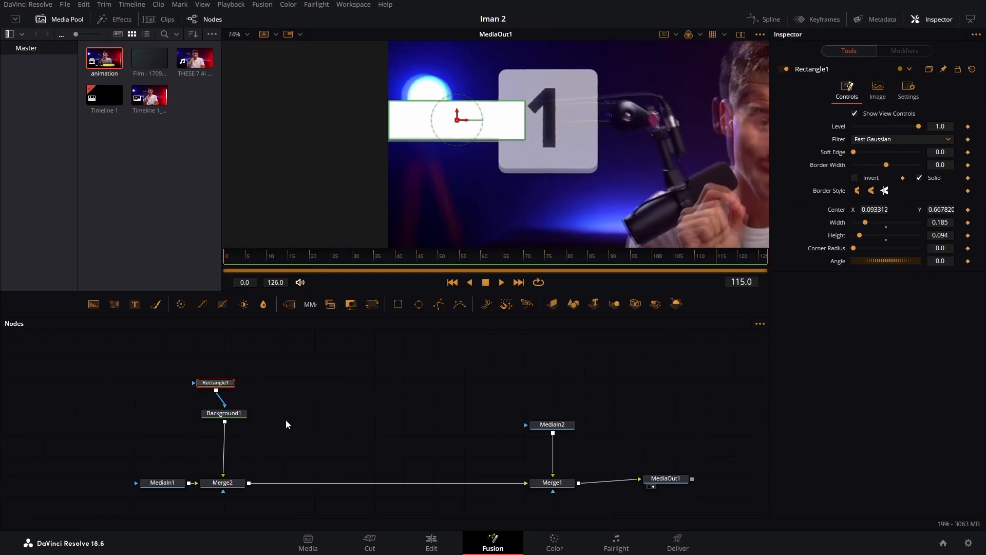
pyautogui.click(308, 437)
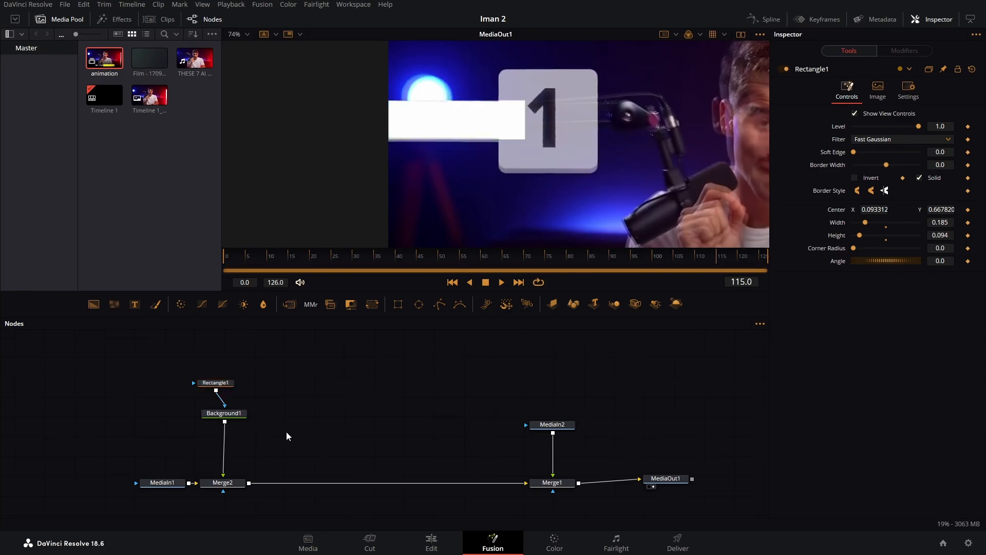
# Step: Move Background1 and its mask up in the node graph and merge a second Background node into the connection to Merge2
pyautogui.moveTo(287, 436); pyautogui.dragTo(197, 376)
pyautogui.moveTo(228, 413); pyautogui.dragTo(228, 379)
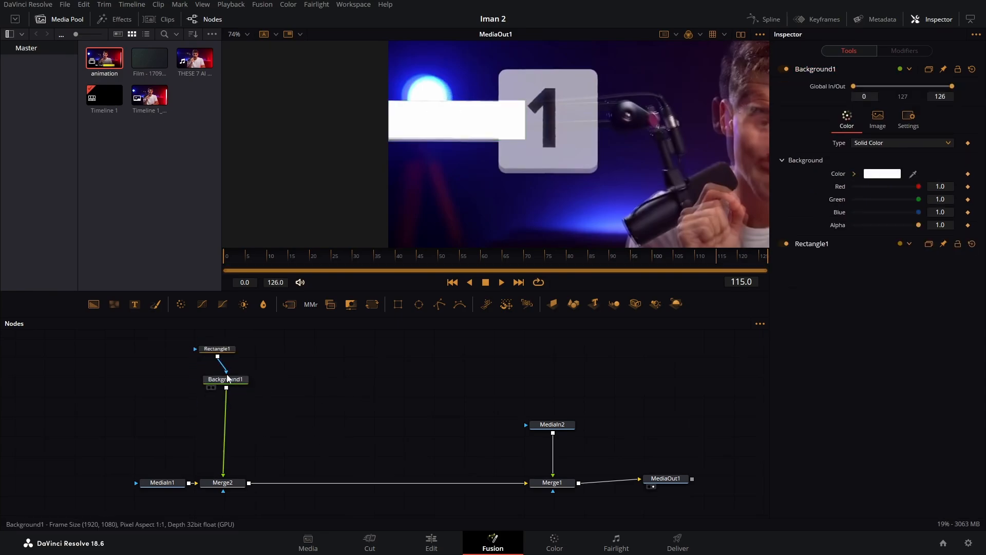
pyautogui.moveTo(93, 305); pyautogui.dragTo(224, 415)
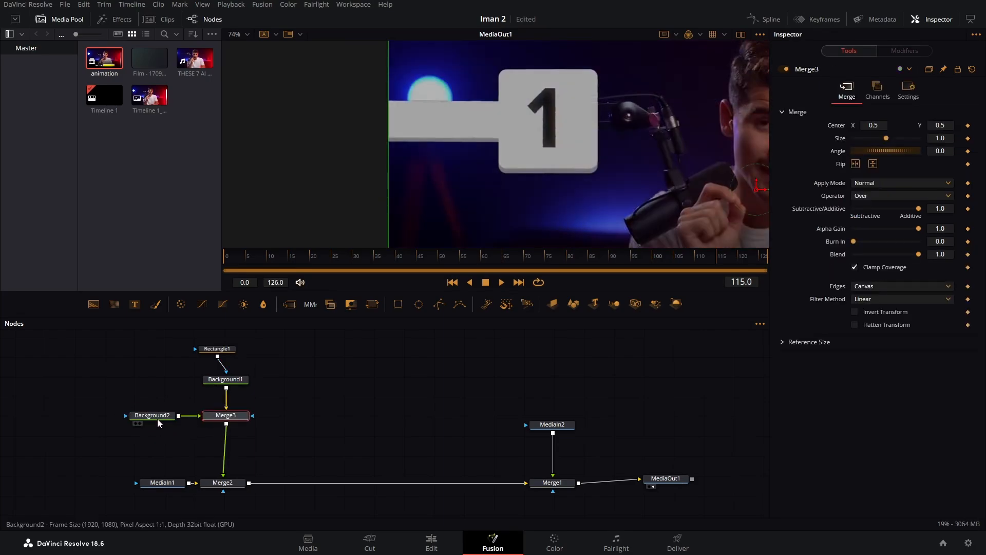
# Step: Set the color of Background2 to white (#ffffff)
pyautogui.click(157, 418)
pyautogui.click(893, 174)
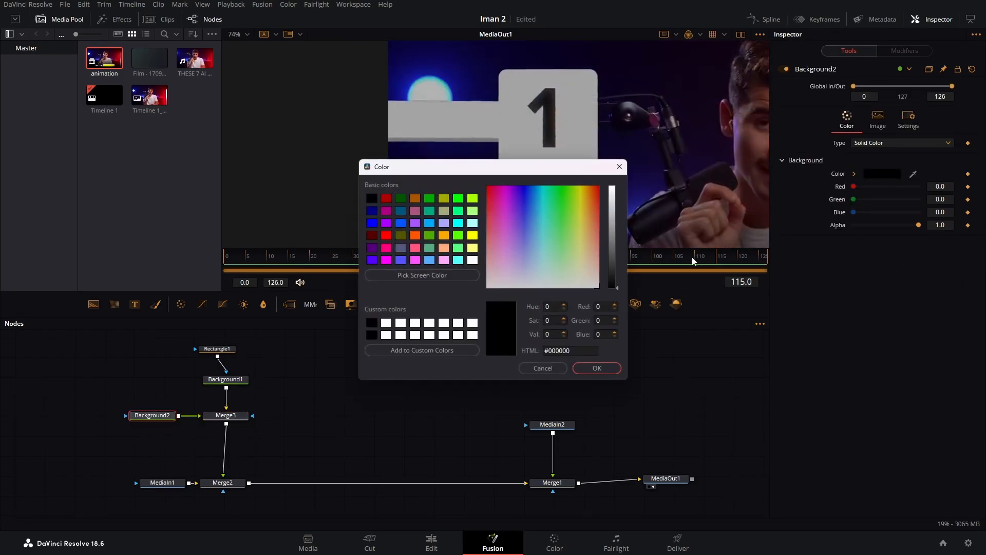
pyautogui.click(473, 260)
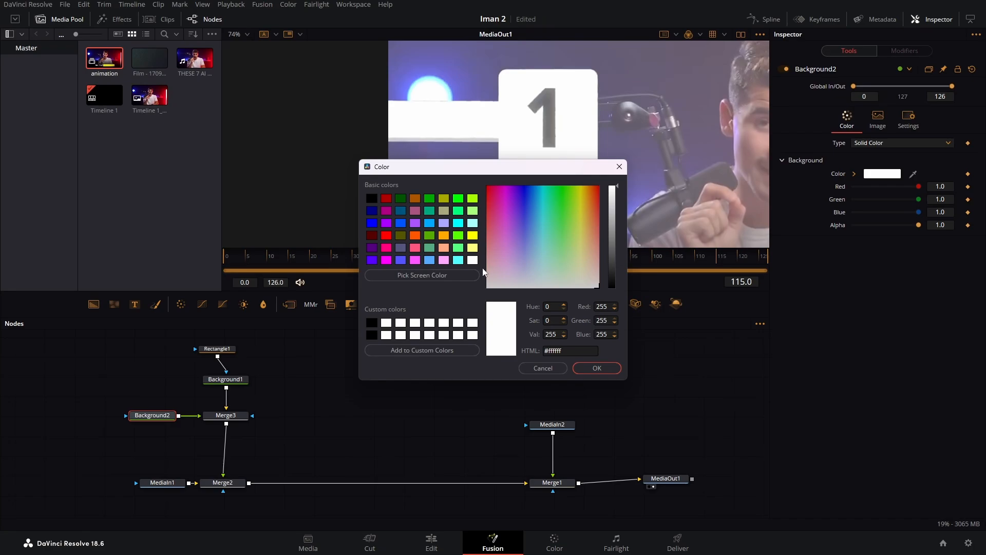
pyautogui.click(597, 369)
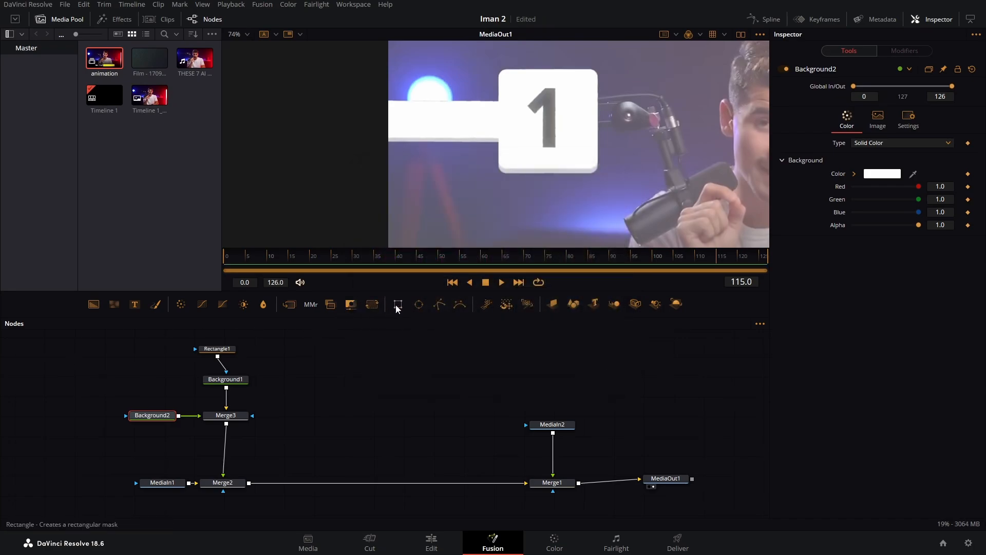
# Step: Mask Background2 with a second Rectangle node and select that mask for positioning
pyautogui.moveTo(398, 307); pyautogui.dragTo(149, 415)
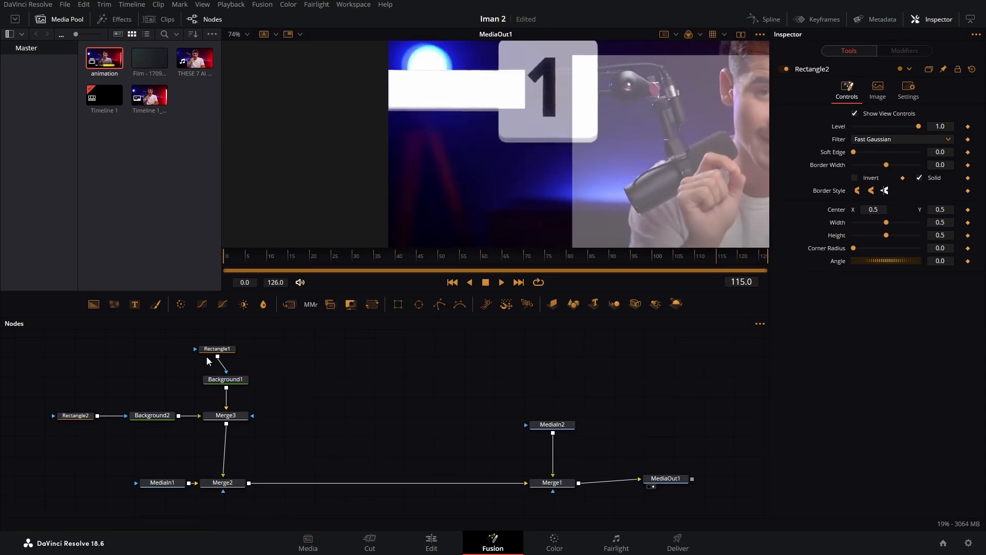
pyautogui.click(73, 417)
pyautogui.moveTo(479, 149); pyautogui.dragTo(328, 193)
pyautogui.scroll(-2, 531, 183)
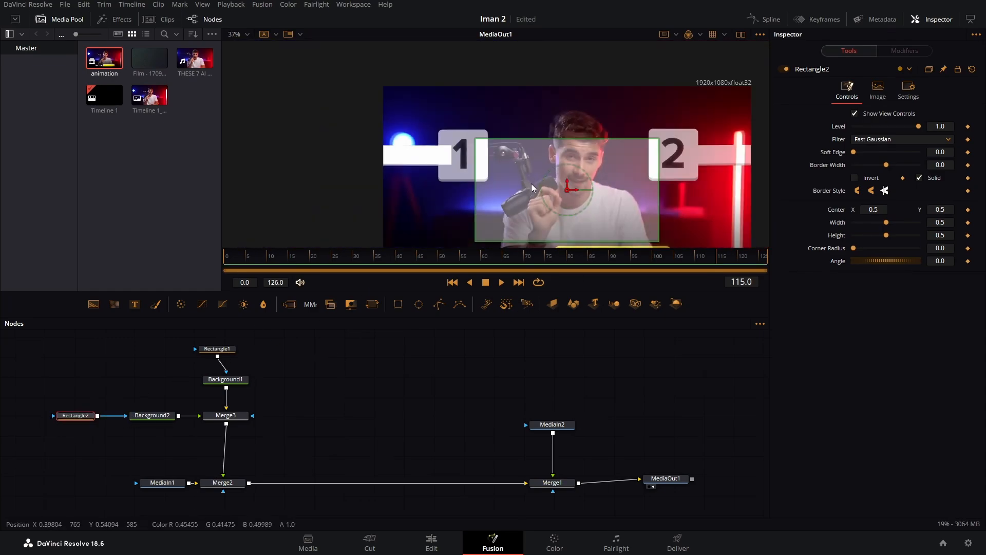
# Step: Fit Rectangle2 over the reference's box 1 with center about X 0.218, Y 0.674, width 0.134 and height 0.233
pyautogui.moveTo(568, 189); pyautogui.dragTo(464, 155)
pyautogui.scroll(2, 498, 172)
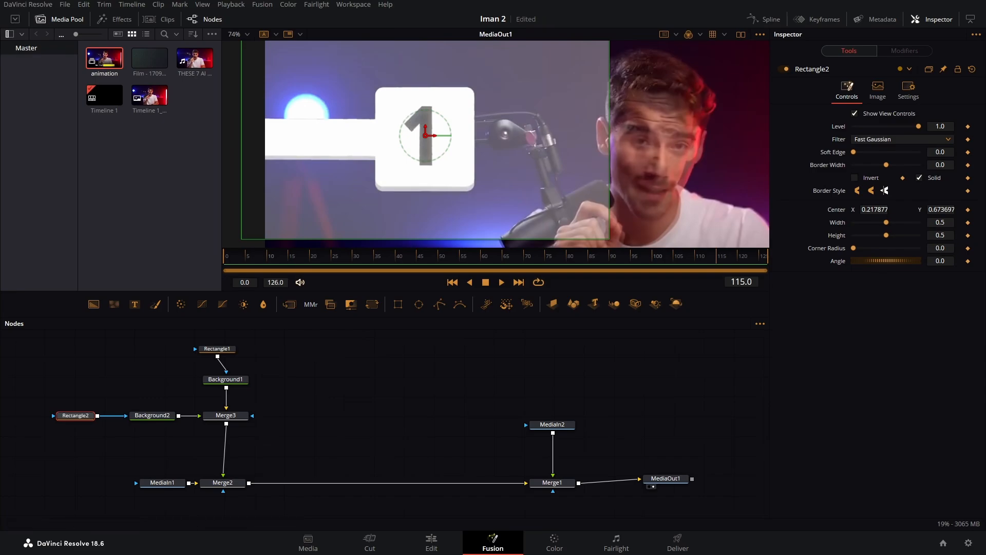
pyautogui.moveTo(951, 221); pyautogui.dragTo(762, 221)
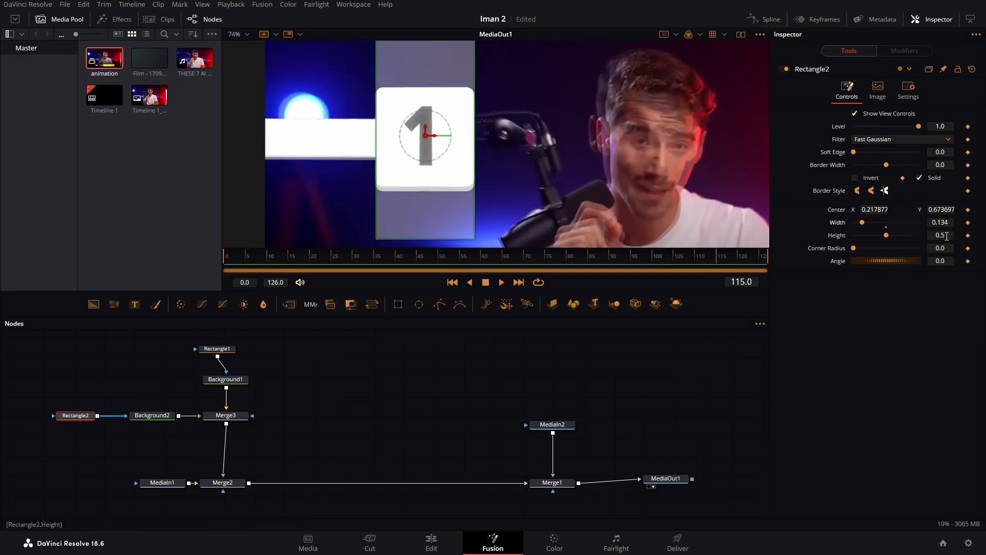
pyautogui.moveTo(947, 236); pyautogui.dragTo(813, 235)
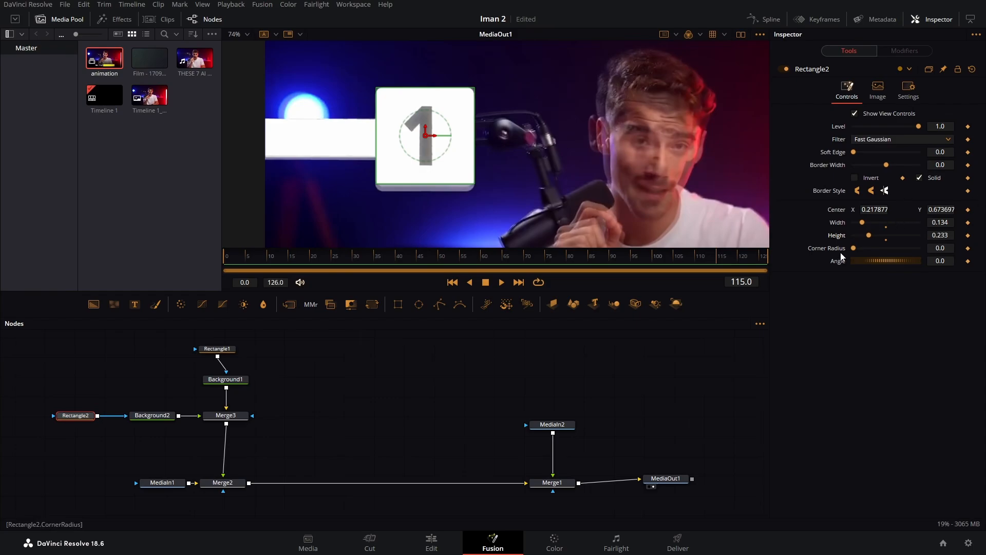
# Step: Set Rectangle2's corner radius to 0.15 to match the rounded corners of the reference box
pyautogui.moveTo(856, 249); pyautogui.dragTo(860, 249)
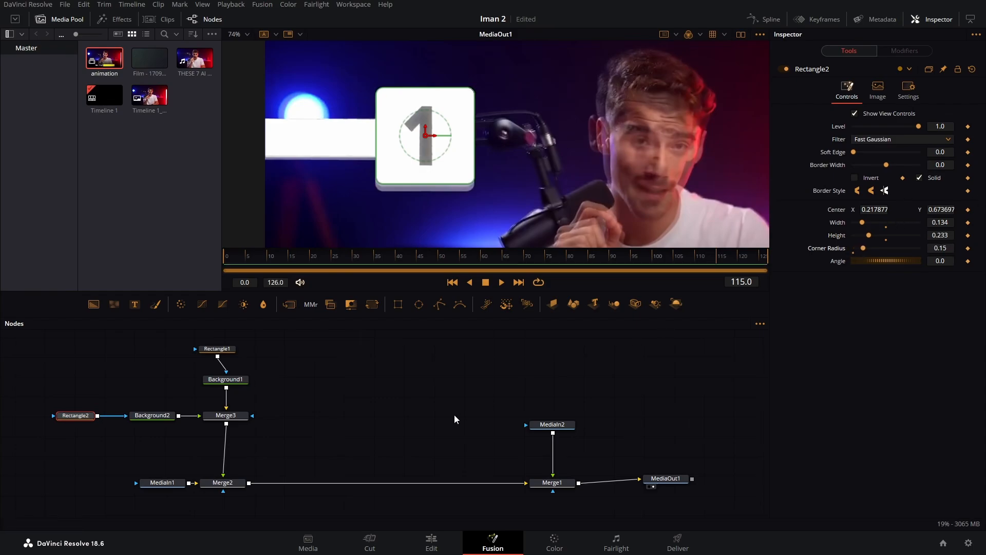
pyautogui.click(335, 439)
pyautogui.scroll(5, 305, 165)
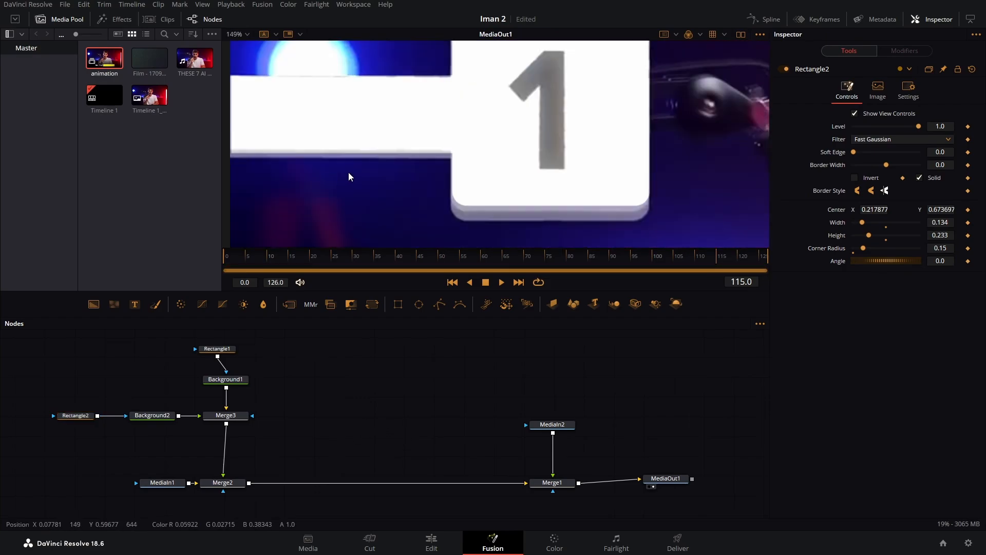
pyautogui.scroll(2, 656, 205)
pyautogui.scroll(-5, 657, 205)
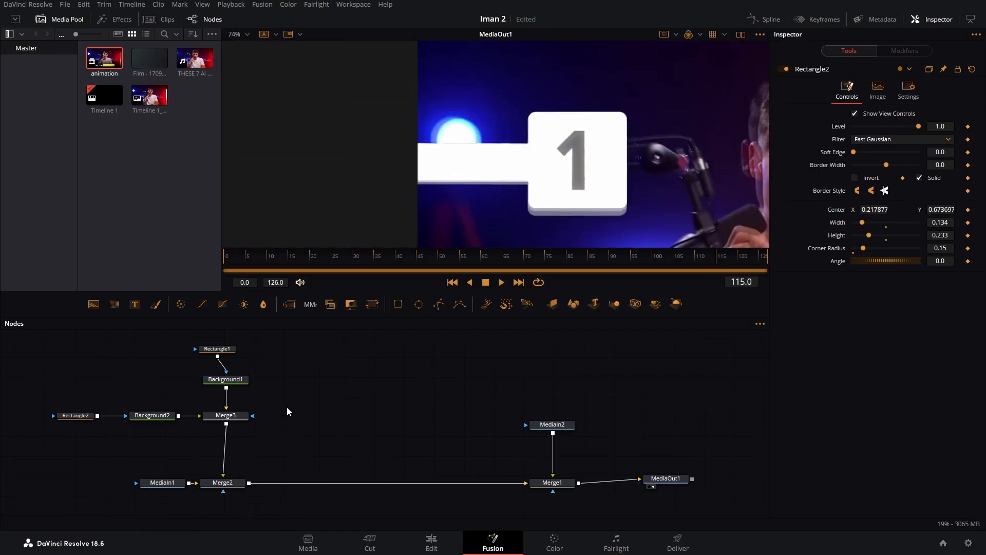
# Step: Move Merge3 together with both Background nodes and their rectangle masks further up, above Merge2, in the node graph
pyautogui.scroll(-3, 286, 407)
pyautogui.moveTo(272, 430); pyautogui.dragTo(158, 360)
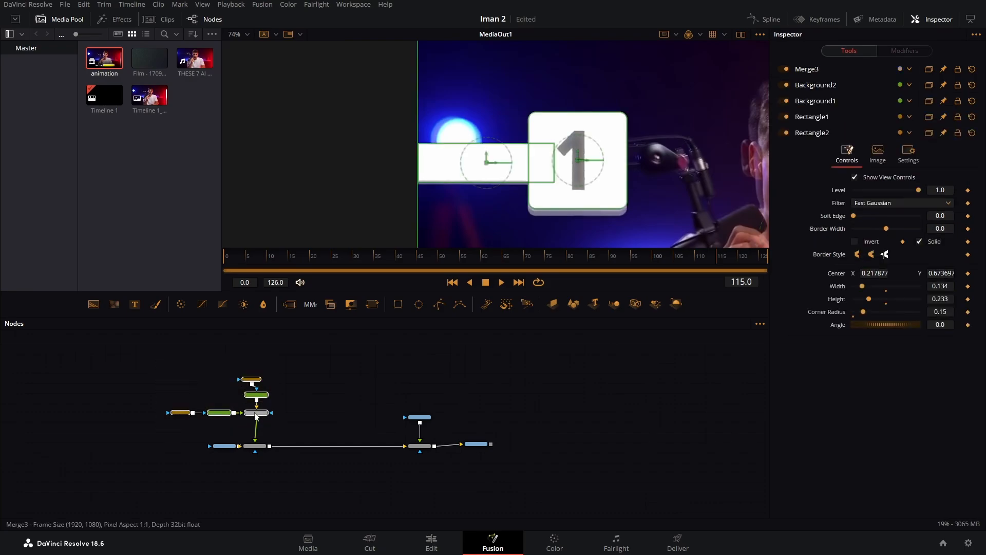
pyautogui.moveTo(247, 414); pyautogui.dragTo(257, 365)
pyautogui.click(319, 350)
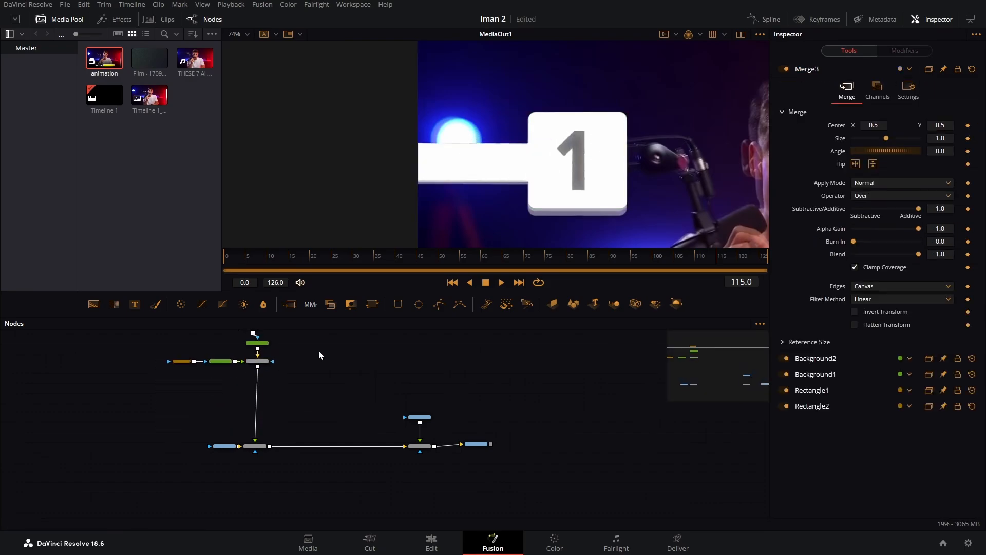
pyautogui.moveTo(319, 350); pyautogui.dragTo(325, 429)
# Step: Duplicate Merge3 with both masked Background nodes and place the copy below the original branch
pyautogui.moveTo(298, 463); pyautogui.dragTo(142, 392)
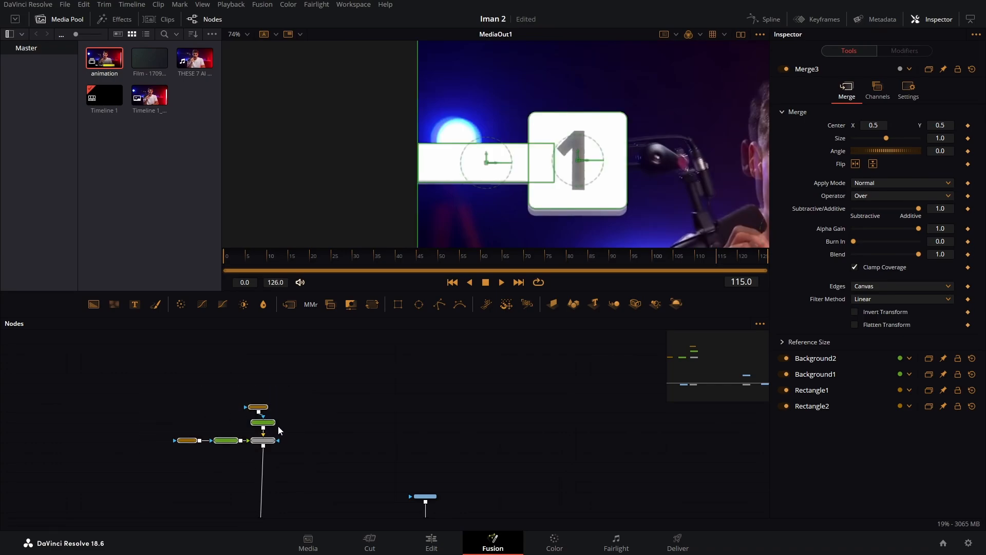
pyautogui.scroll(-3, 279, 439)
pyautogui.click(190, 416)
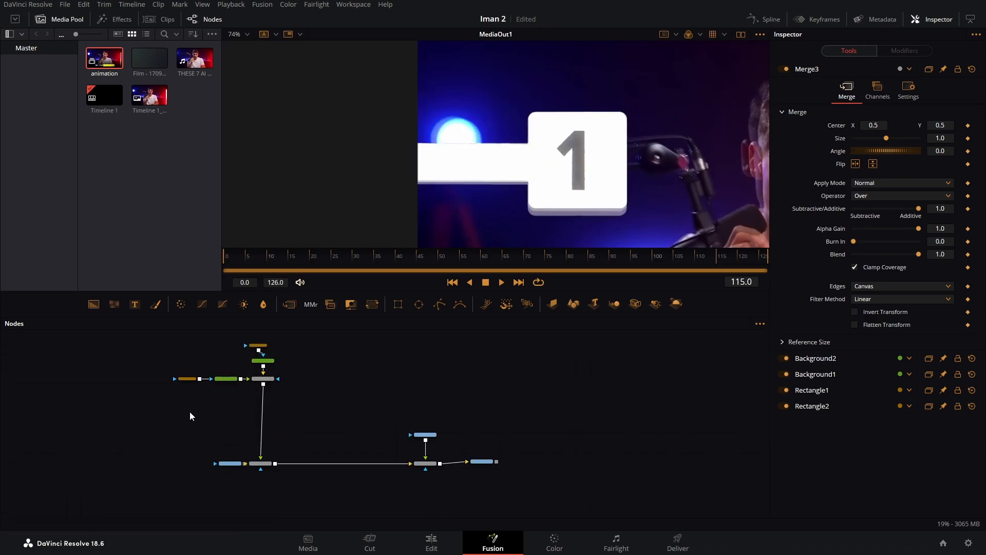
pyautogui.hotkey('ctrl', 'v')
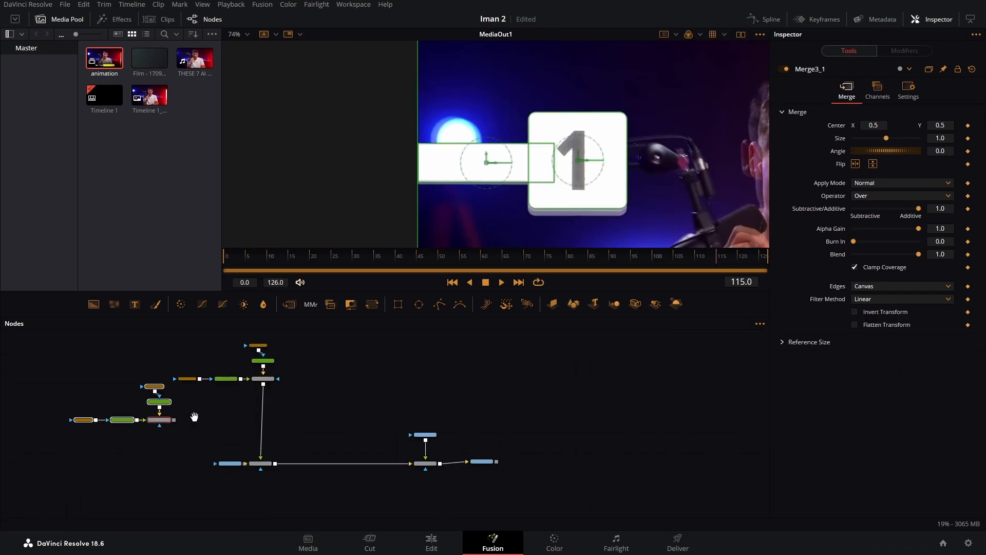
pyautogui.scroll(3, 211, 411)
pyautogui.scroll(2, 200, 412)
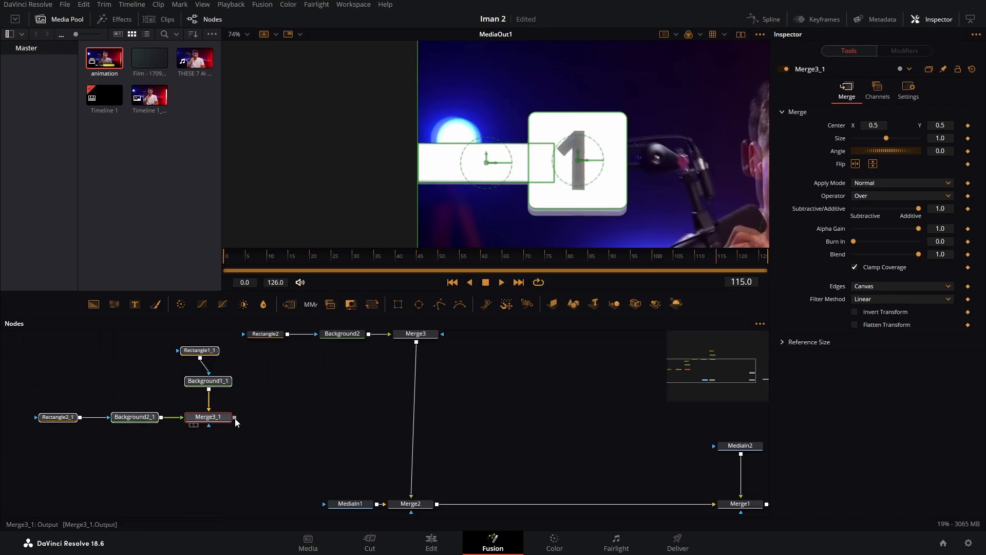
# Step: Merge the duplicated Merge3_1 branch into Merge3's output and set the new merge's operator to Under
pyautogui.moveTo(235, 417); pyautogui.dragTo(417, 343)
pyautogui.click(416, 418)
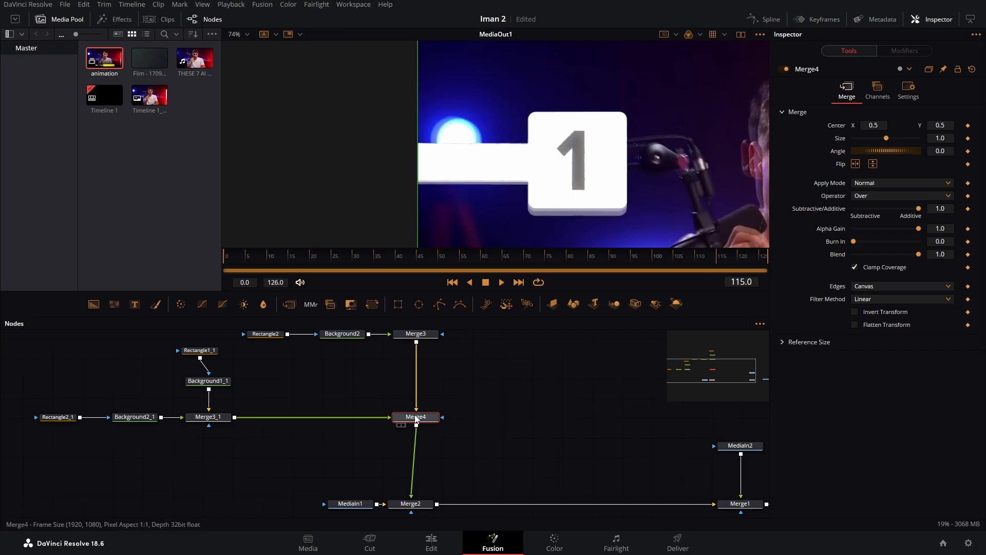
pyautogui.click(886, 197)
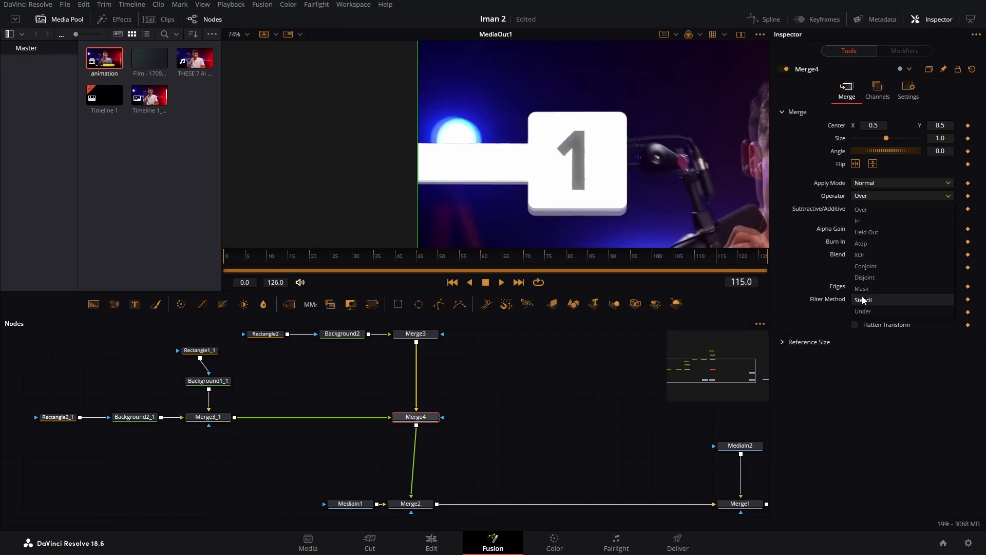
pyautogui.click(876, 313)
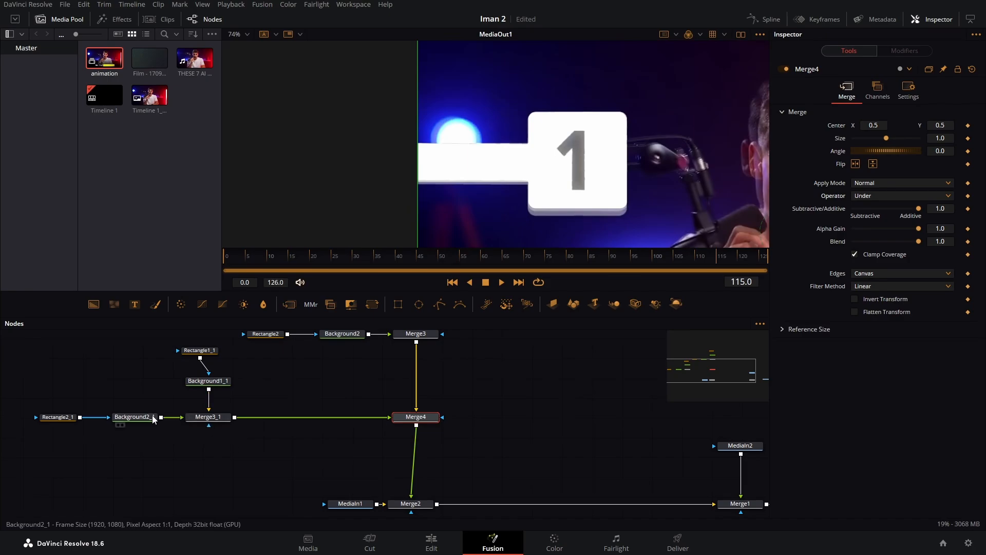
# Step: Set the color of Background2_1 to gray #909090
pyautogui.click(136, 417)
pyautogui.click(882, 174)
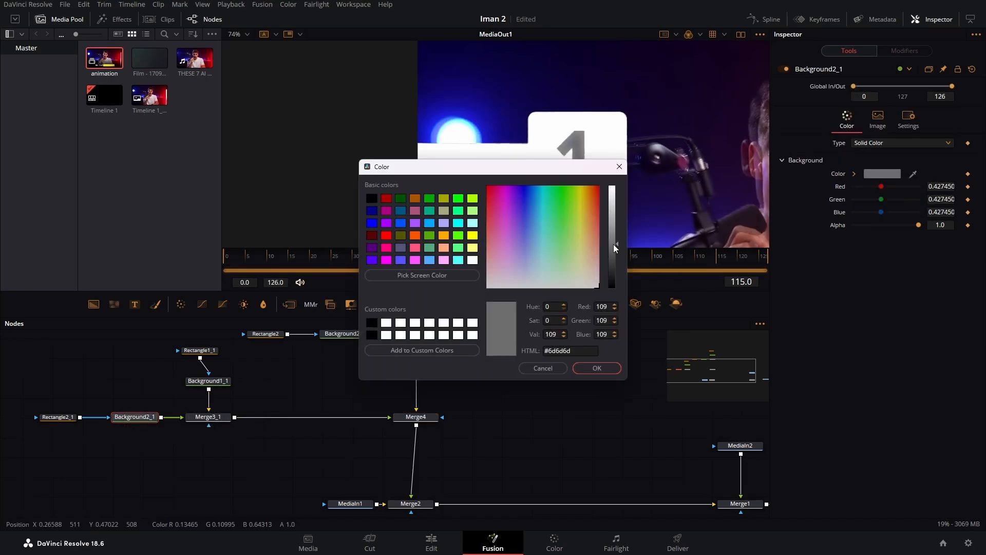
pyautogui.moveTo(615, 246); pyautogui.dragTo(615, 244)
pyautogui.moveTo(615, 241); pyautogui.dragTo(616, 233)
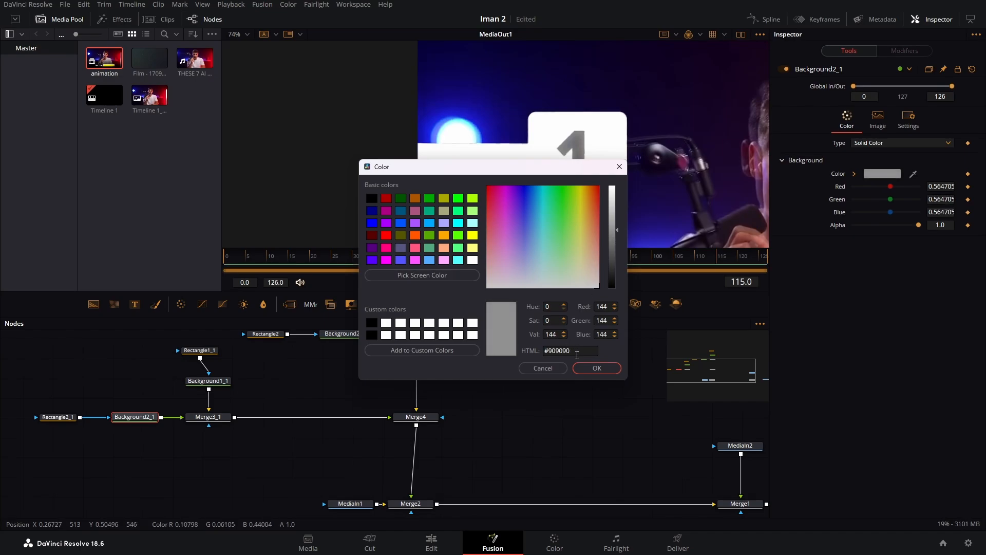
pyautogui.tripleClick(580, 350)
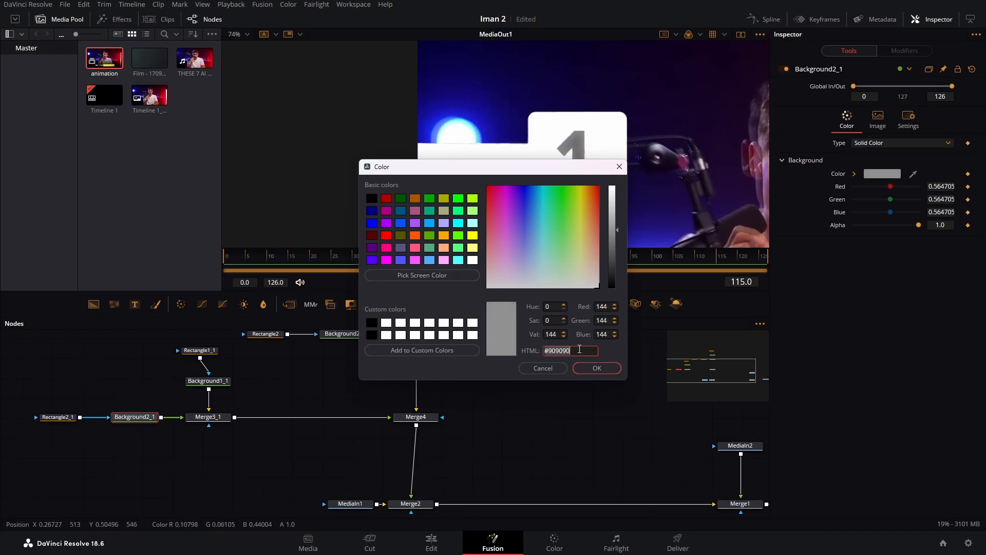
pyautogui.click(597, 368)
# Step: Set the color of Background1_1 to the same gray, #909090
pyautogui.click(208, 381)
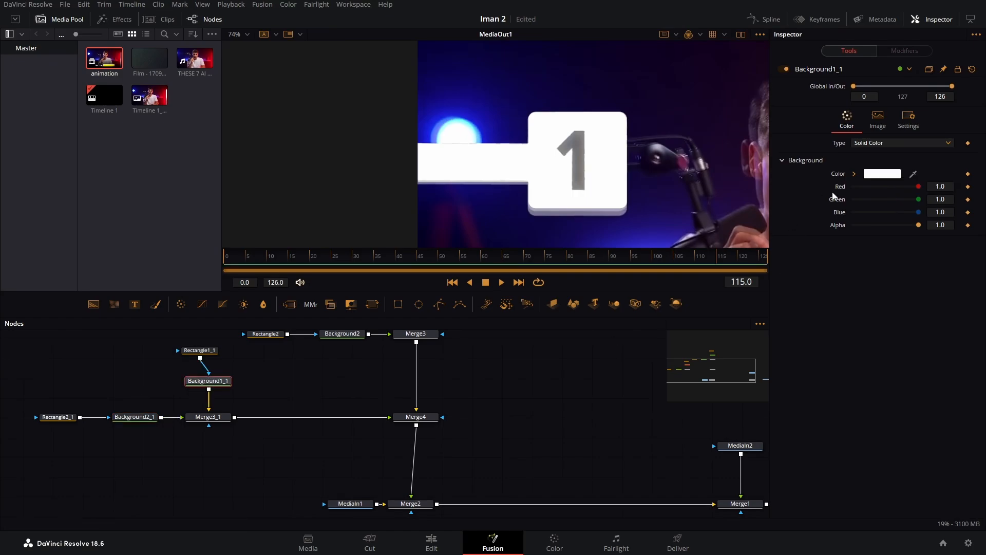
pyautogui.click(882, 177)
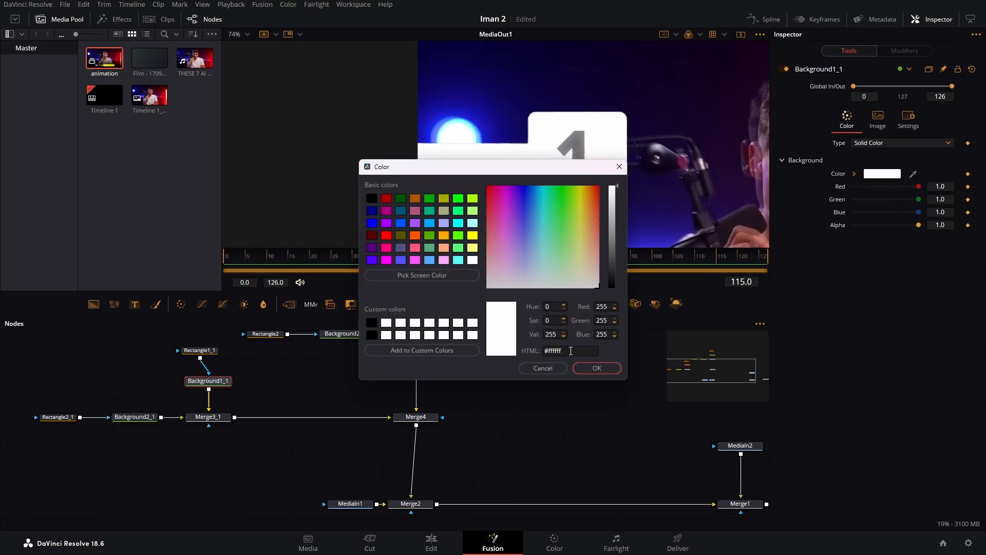
pyautogui.write('#909090')
pyautogui.click(596, 368)
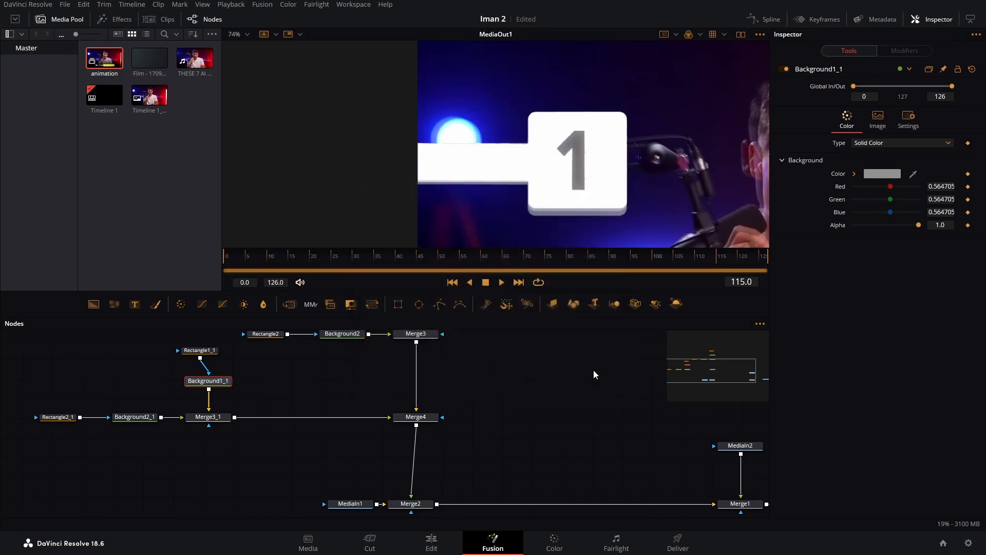
# Step: Add a Transform node after Merge3_1 and lower the gray copy by setting its Center Y to about 0.485
pyautogui.click(214, 422)
pyautogui.hotkey('shift', 'space')
pyautogui.write('tr')
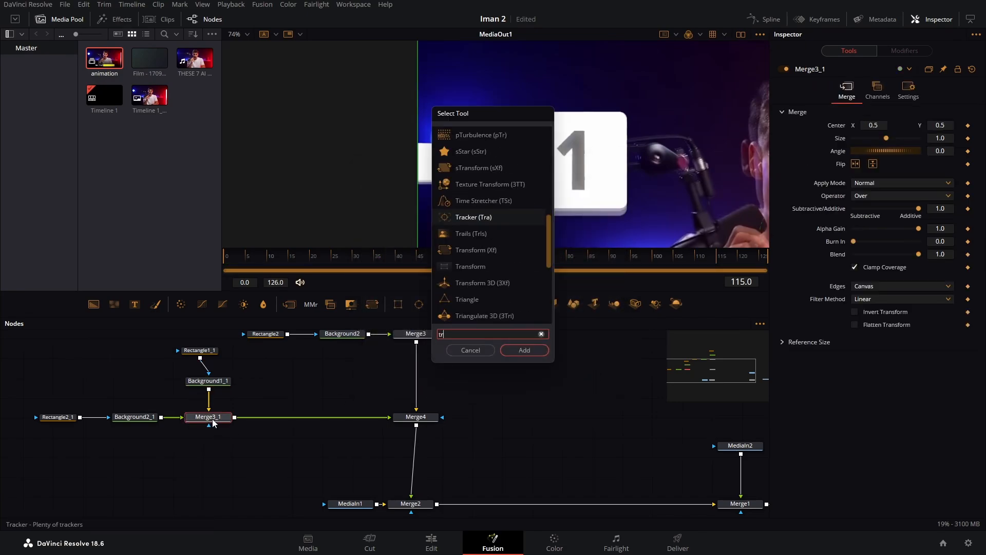
pyautogui.write('ans')
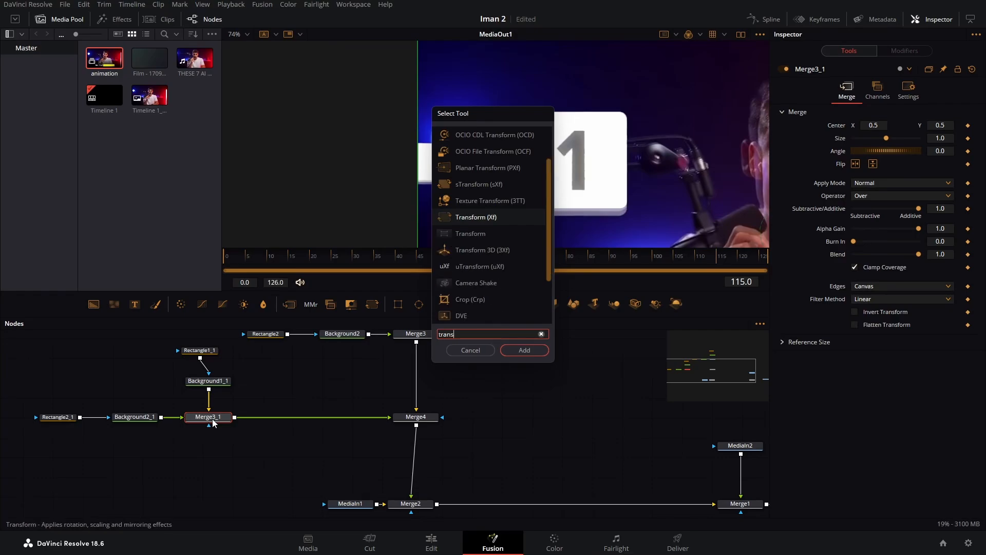
pyautogui.press('Return')
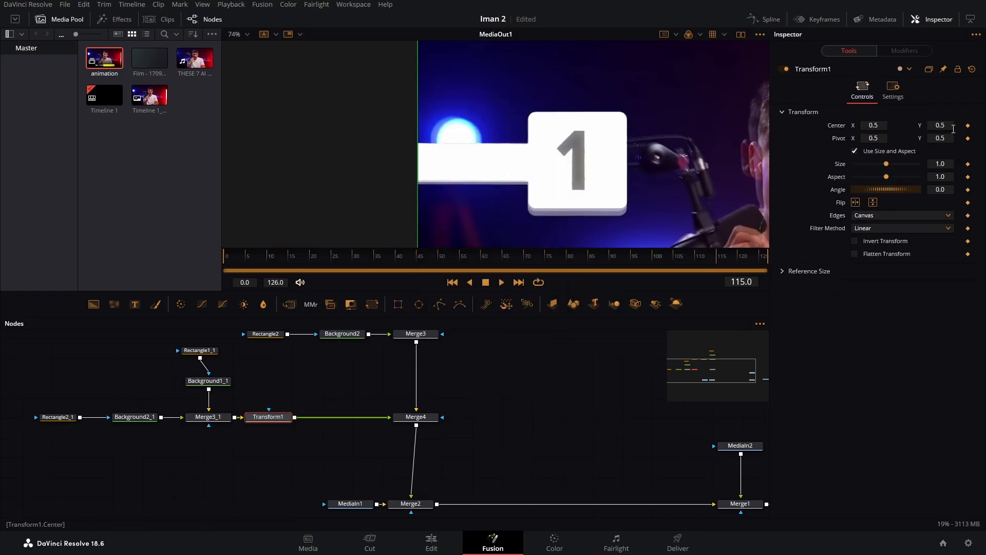
pyautogui.moveTo(948, 125); pyautogui.dragTo(941, 124)
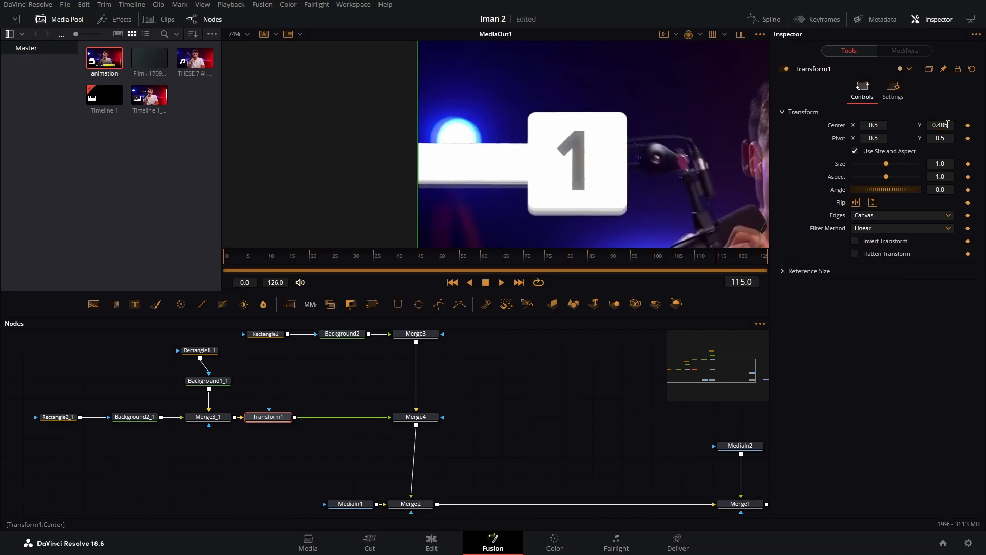
# Step: Hide the reference animation overlay by setting Merge1's Blend to 0
pyautogui.moveTo(572, 404); pyautogui.dragTo(223, 396)
pyautogui.scroll(-3, 339, 485)
pyautogui.click(368, 491)
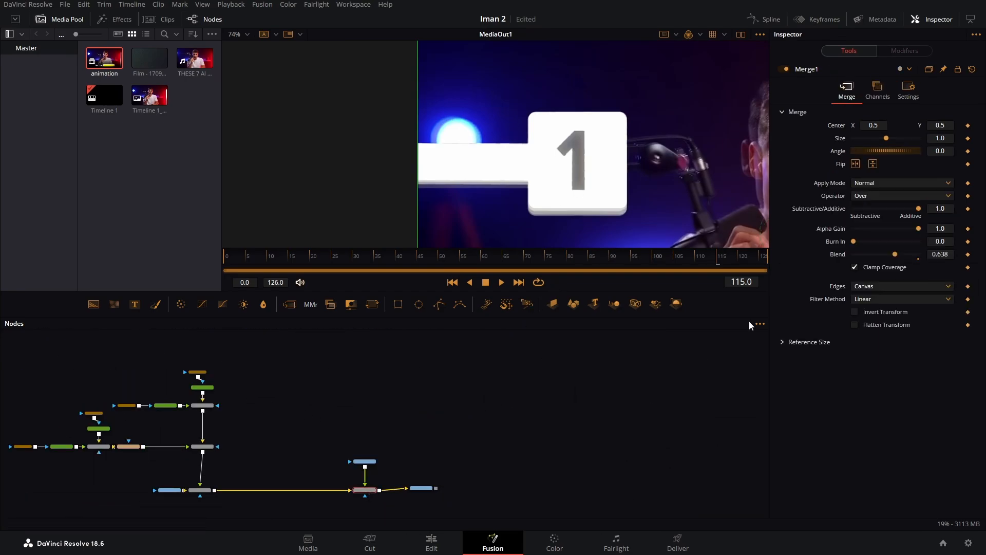
pyautogui.moveTo(895, 254); pyautogui.dragTo(832, 303)
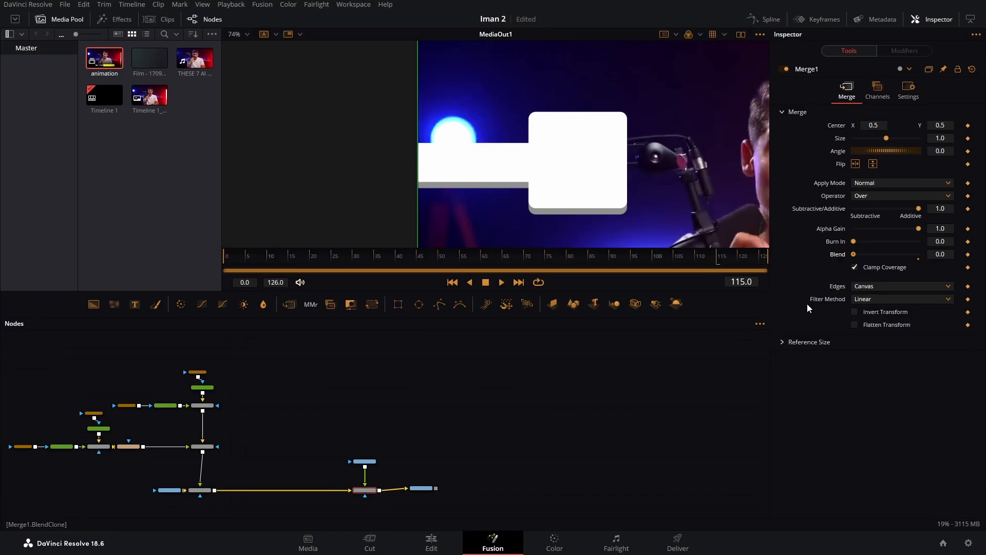
# Step: Set Transform1's Center Y to 0.494 to make the gray edge under the white shapes thinner
pyautogui.click(129, 447)
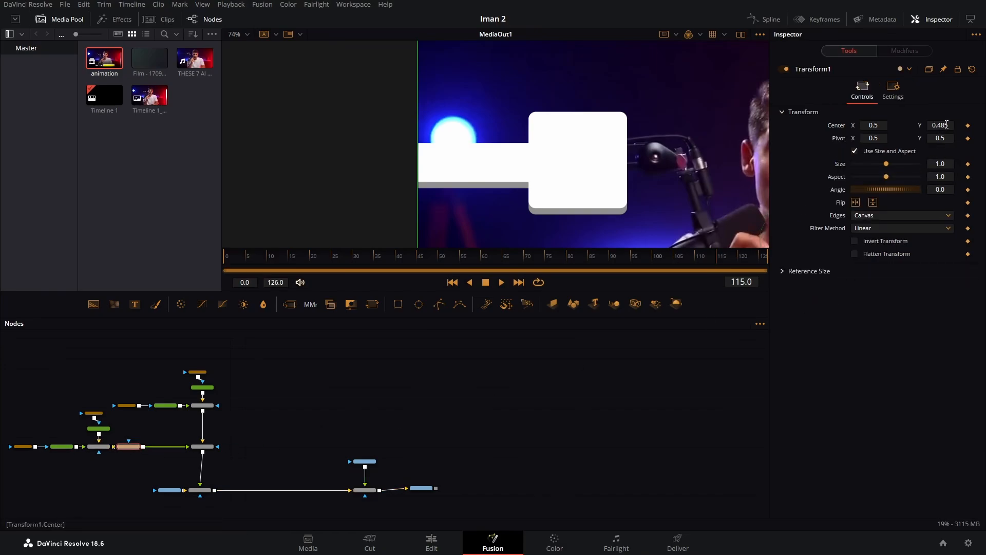
pyautogui.moveTo(947, 125); pyautogui.dragTo(953, 125)
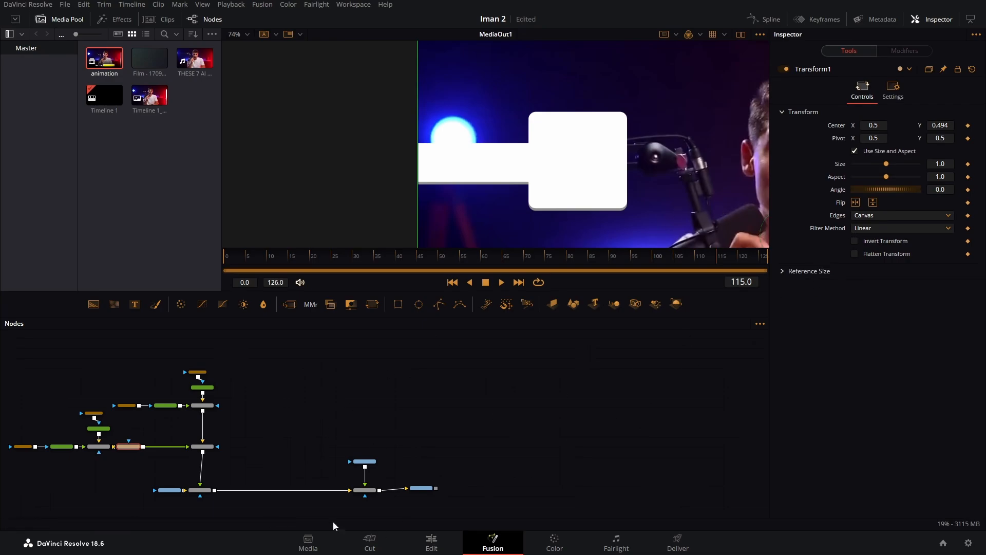
# Step: Move Merge4 and all nodes feeding it up in the node graph to make room above Merge2
pyautogui.click(200, 490)
pyautogui.moveTo(239, 454); pyautogui.dragTo(7, 356)
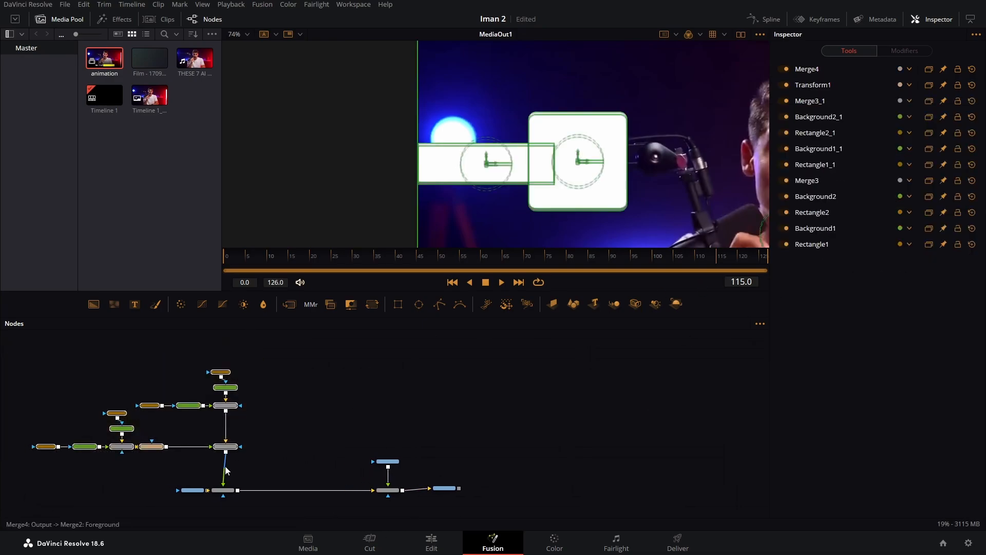
pyautogui.moveTo(221, 448); pyautogui.dragTo(218, 420)
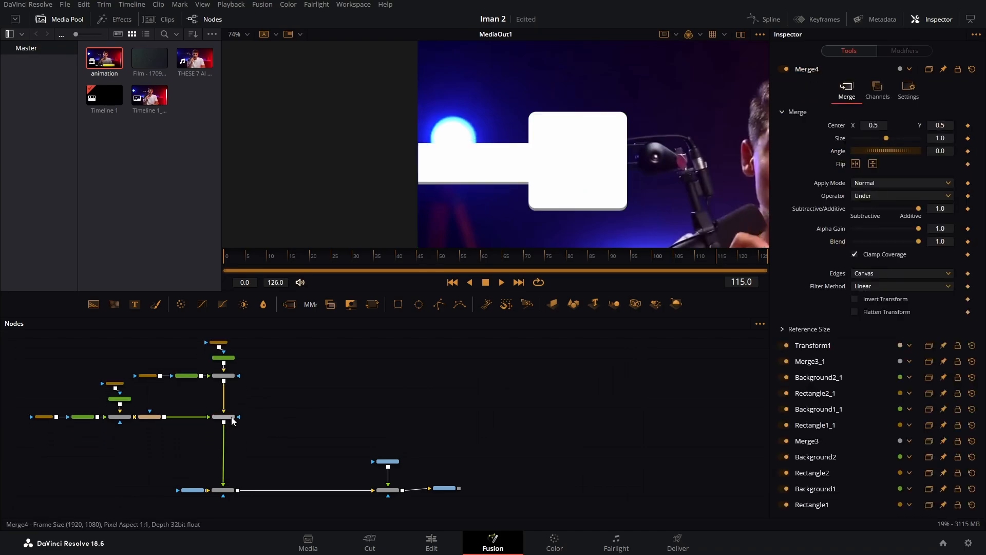
# Step: Add a Text node and merge it into the connection between Merge4 and Merge2
pyautogui.moveTo(276, 438); pyautogui.dragTo(280, 434)
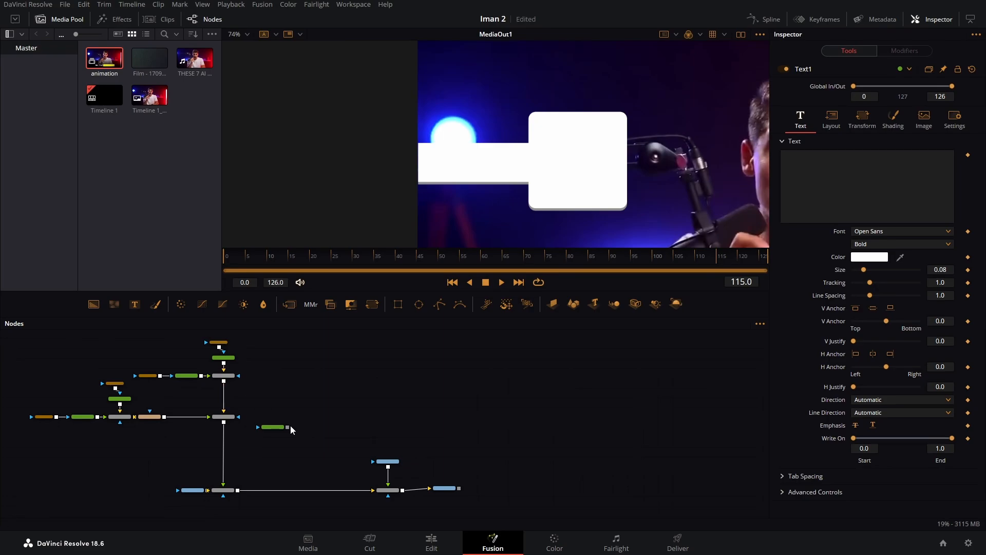
pyautogui.scroll(5, 273, 433)
pyautogui.moveTo(298, 421); pyautogui.dragTo(174, 409)
pyautogui.moveTo(334, 432); pyautogui.dragTo(180, 434)
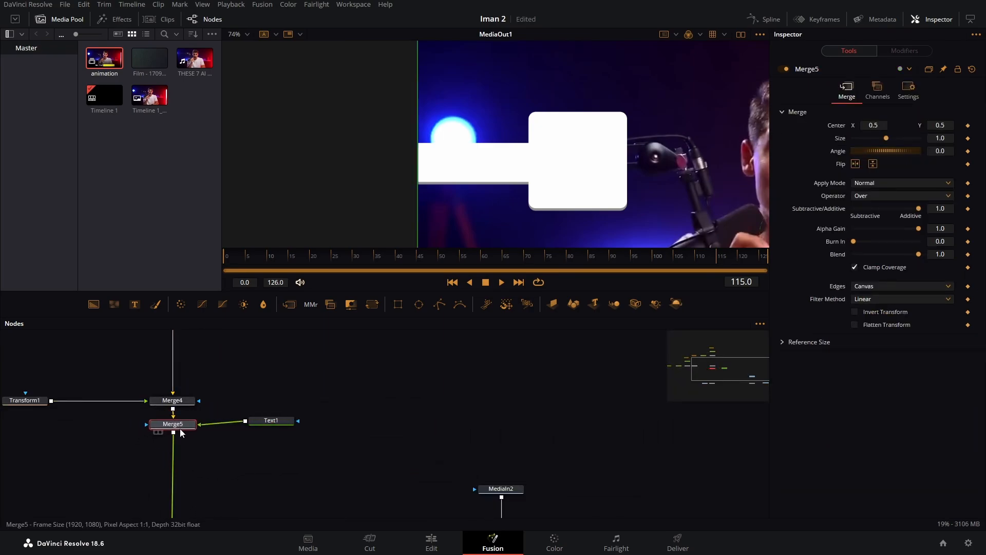
# Step: Move Text1 below Transform1, on the other side of Merge5, and set its text to 1
pyautogui.moveTo(257, 424); pyautogui.dragTo(83, 427)
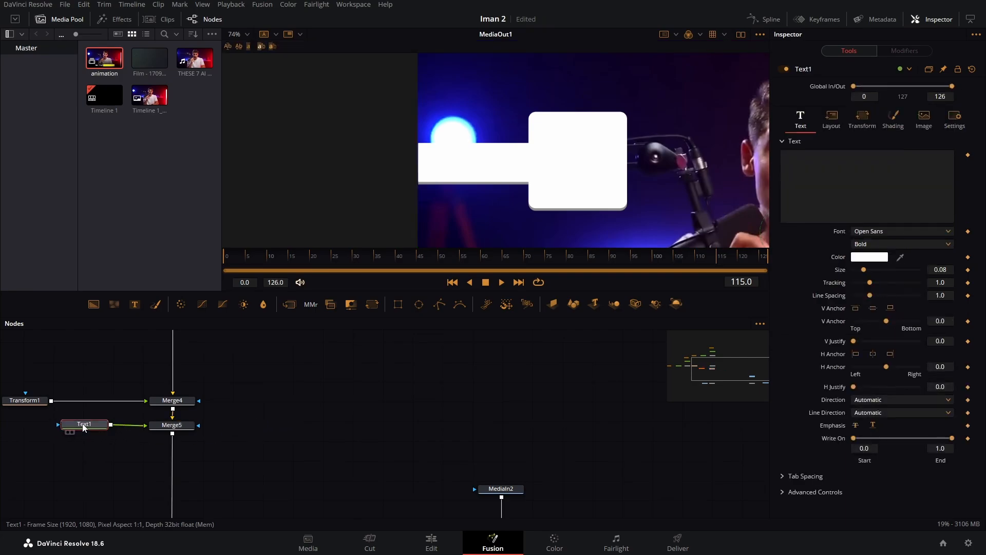
pyautogui.click(832, 175)
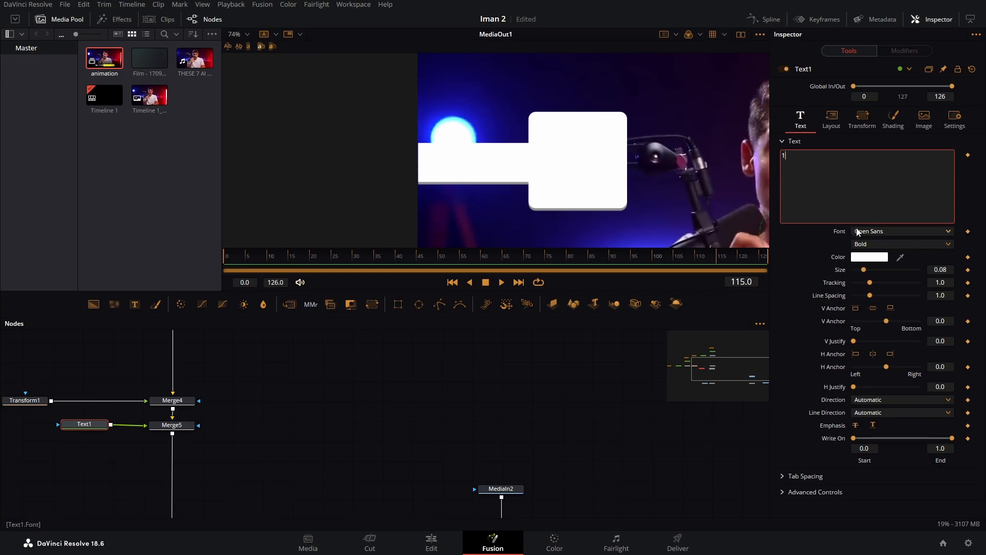
# Step: Set Text1's font to Montserrat and move the number 1 onto the white square box
pyautogui.click(858, 232)
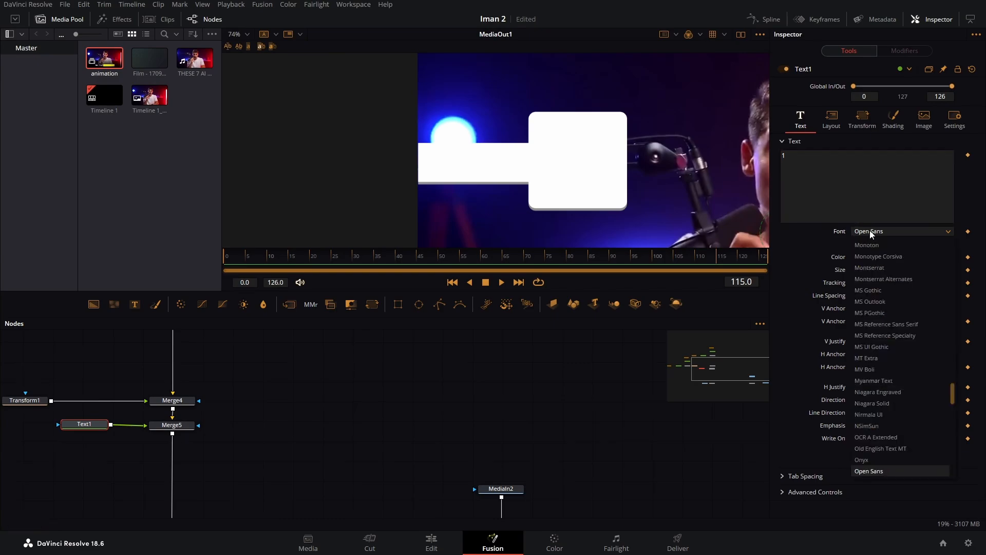
pyautogui.click(886, 269)
pyautogui.moveTo(587, 169); pyautogui.dragTo(427, 124)
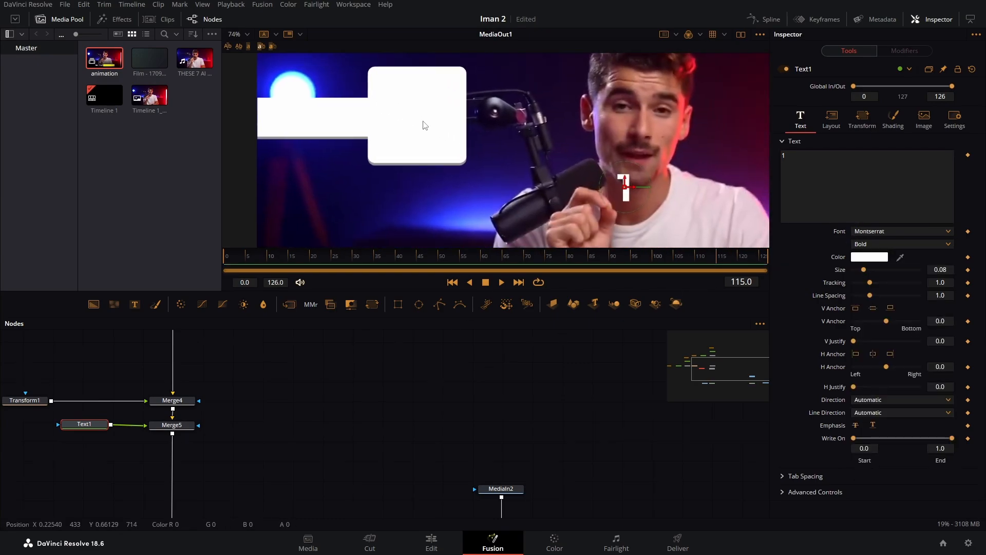
pyautogui.moveTo(626, 189); pyautogui.dragTo(419, 116)
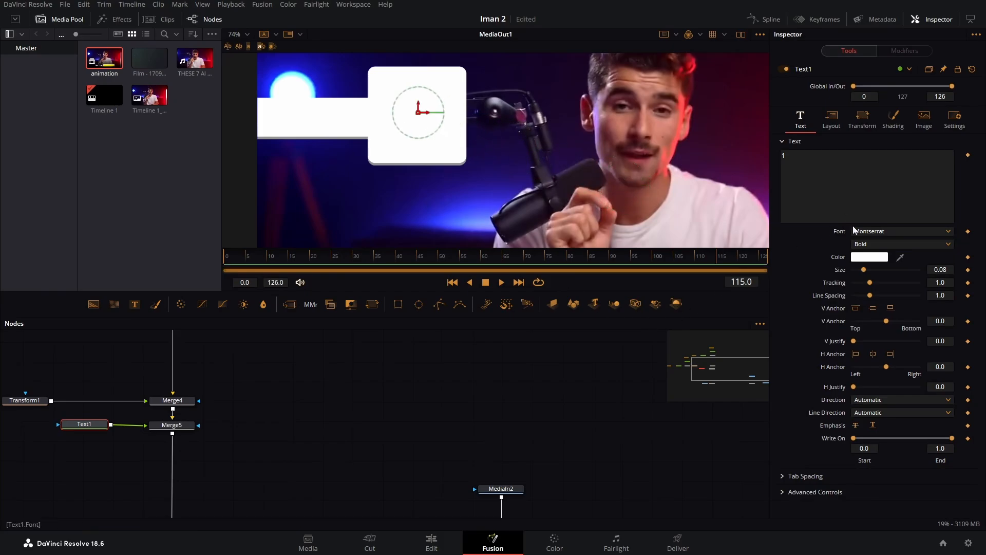
# Step: Change the colour of the number 1 to black (#000000)
pyautogui.click(876, 258)
pyautogui.click(374, 200)
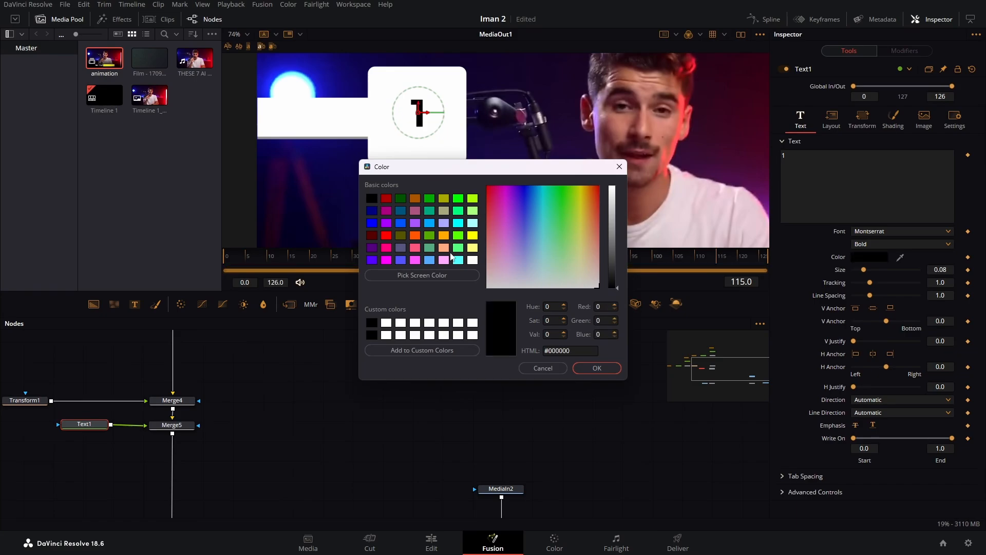
pyautogui.click(597, 368)
# Step: Set Merge1's Blend to 0.559 to overlay the reference animation on the recreated graphics
pyautogui.scroll(-2, 515, 441)
pyautogui.click(501, 485)
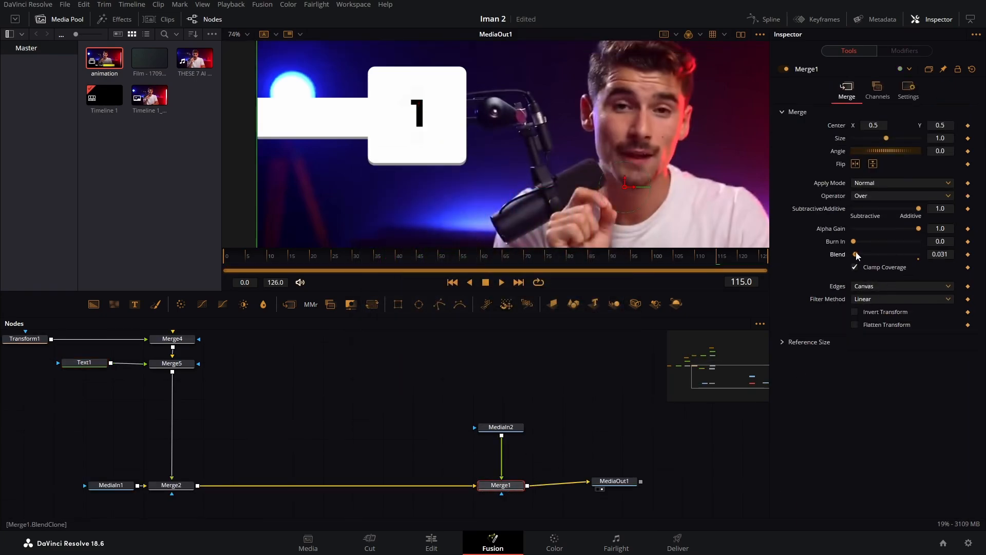
pyautogui.moveTo(856, 255); pyautogui.dragTo(891, 257)
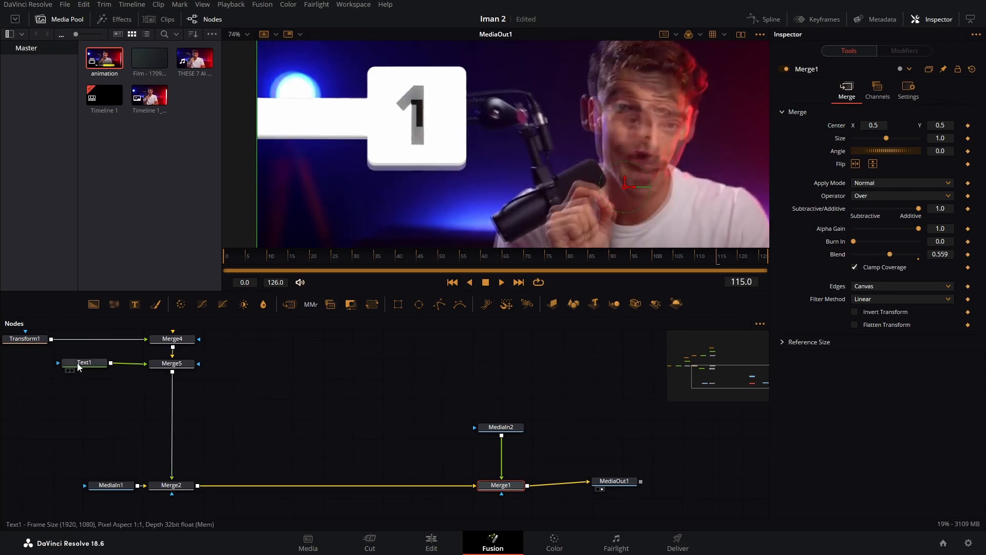
# Step: Set Text1's Size to 0.1715 and shift the number 1 to line up with the reference number
pyautogui.click(78, 366)
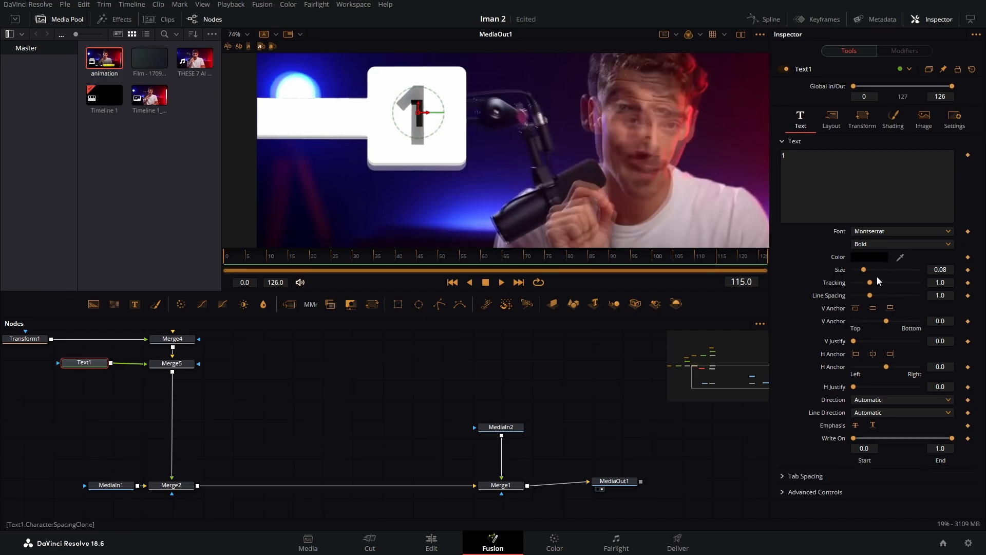
pyautogui.moveTo(867, 269); pyautogui.dragTo(876, 269)
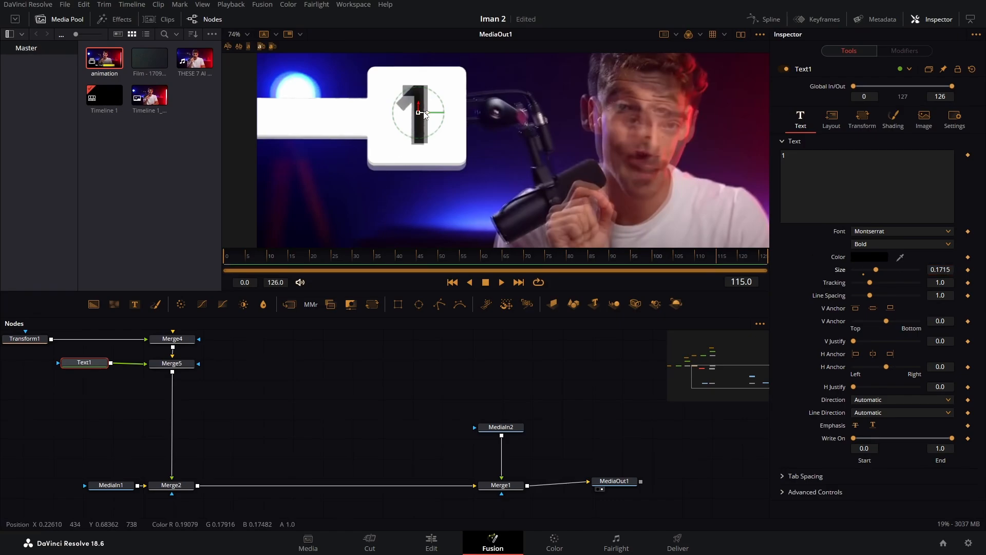
pyautogui.moveTo(420, 113); pyautogui.dragTo(417, 115)
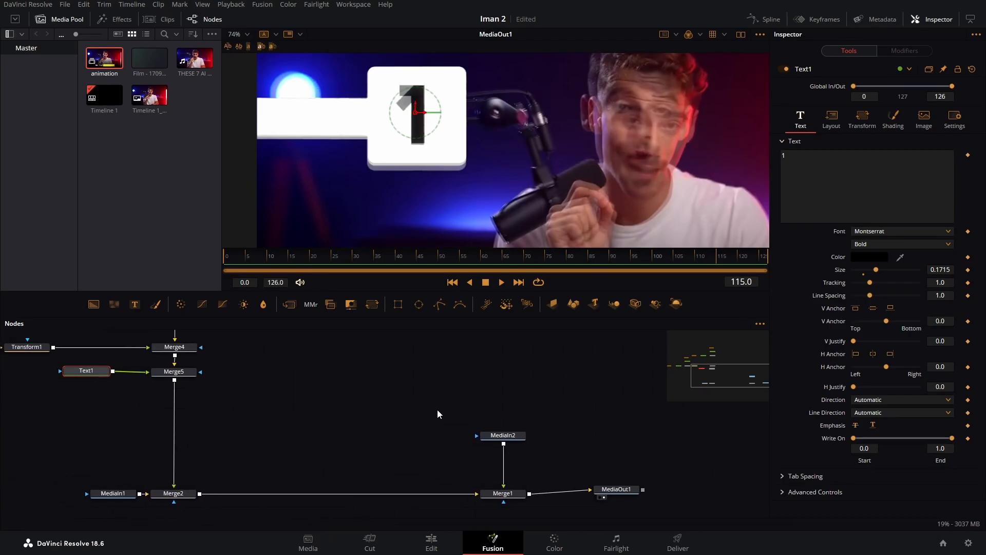
# Step: Move Text1 and Merge5 together down the node graph, away from Merge4 and closer to Merge2
pyautogui.scroll(-5, 294, 387)
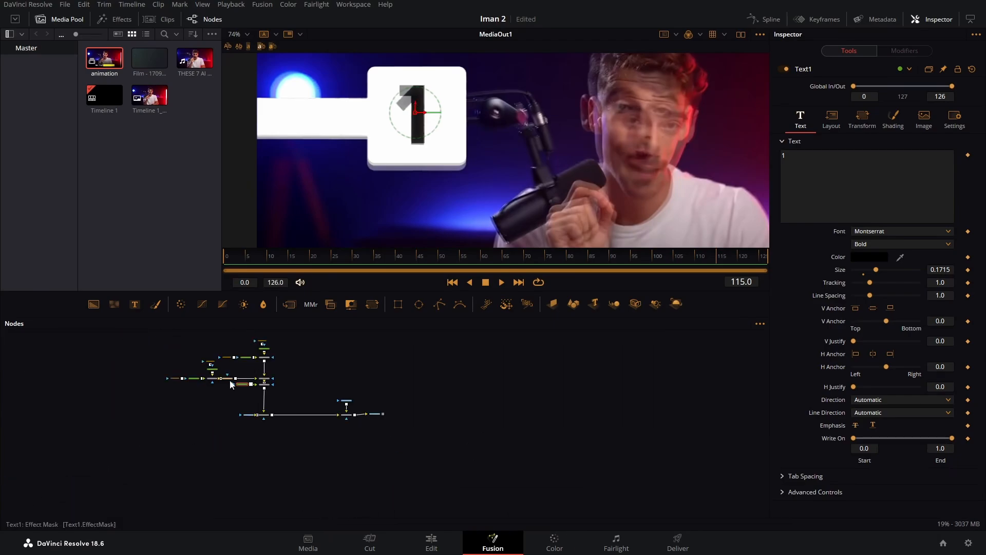
pyautogui.scroll(5, 307, 389)
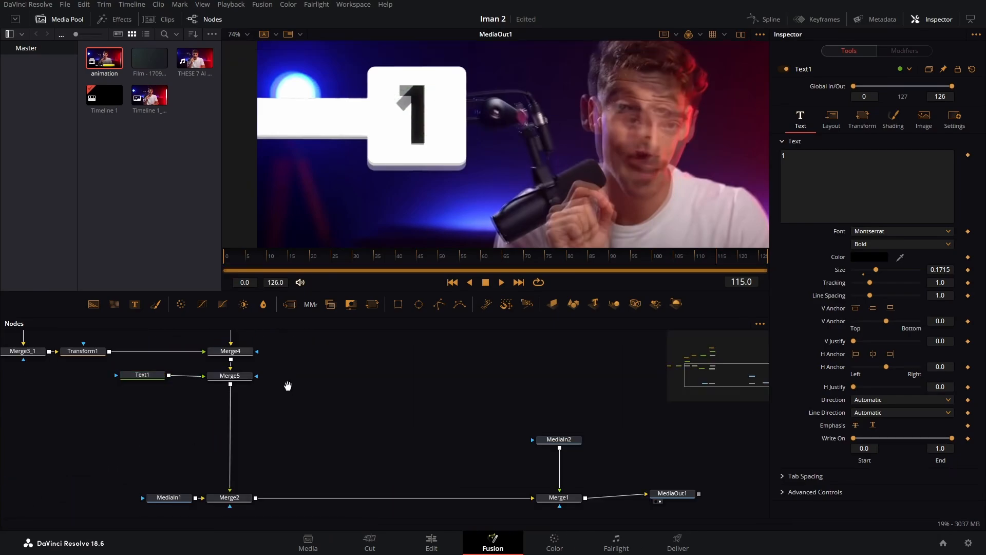
pyautogui.moveTo(286, 386); pyautogui.dragTo(199, 425)
pyautogui.moveTo(196, 426); pyautogui.dragTo(195, 492)
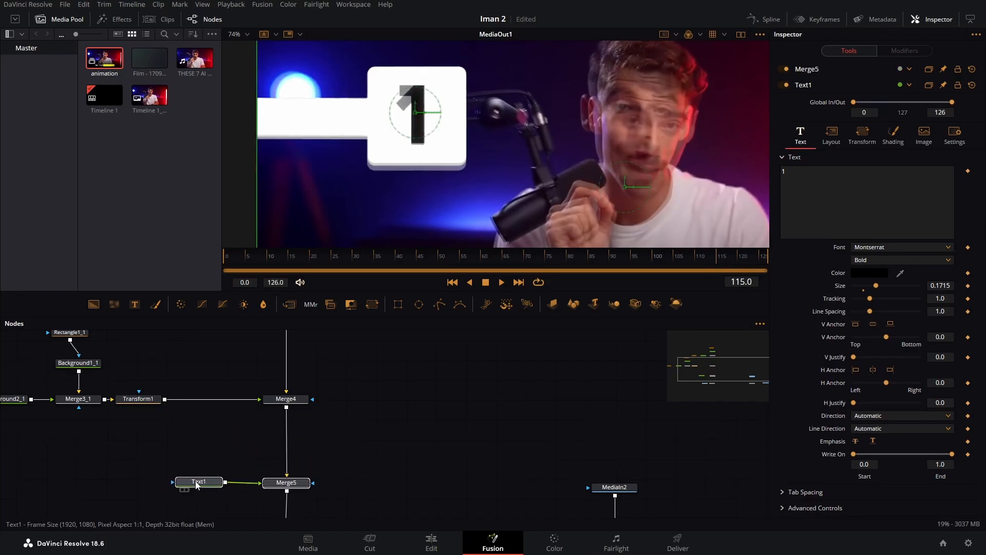
pyautogui.scroll(-3, 368, 450)
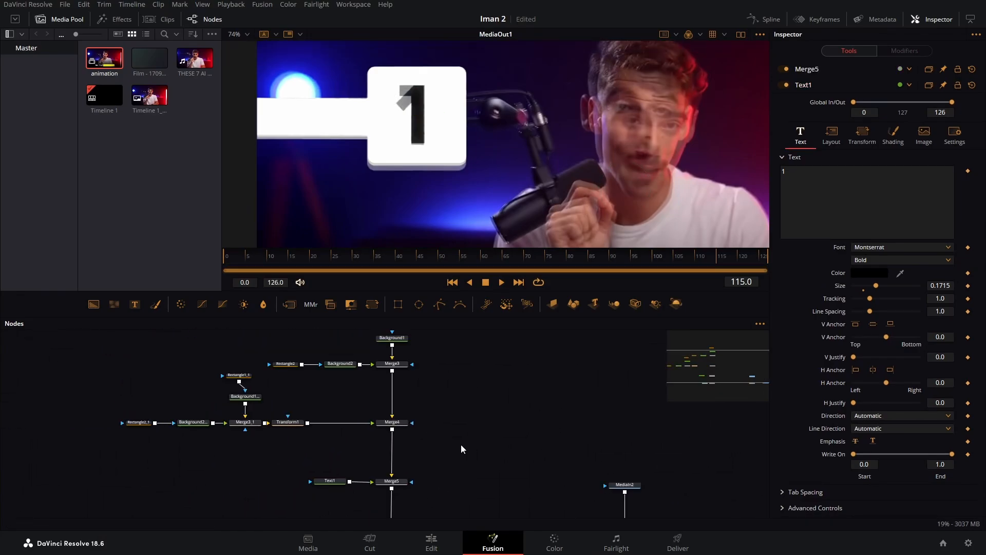
# Step: Duplicate Merge4 and all the shape nodes feeding it, placing the copy between the original branch and MediaIn2 for the second box
pyautogui.moveTo(472, 445); pyautogui.dragTo(99, 348)
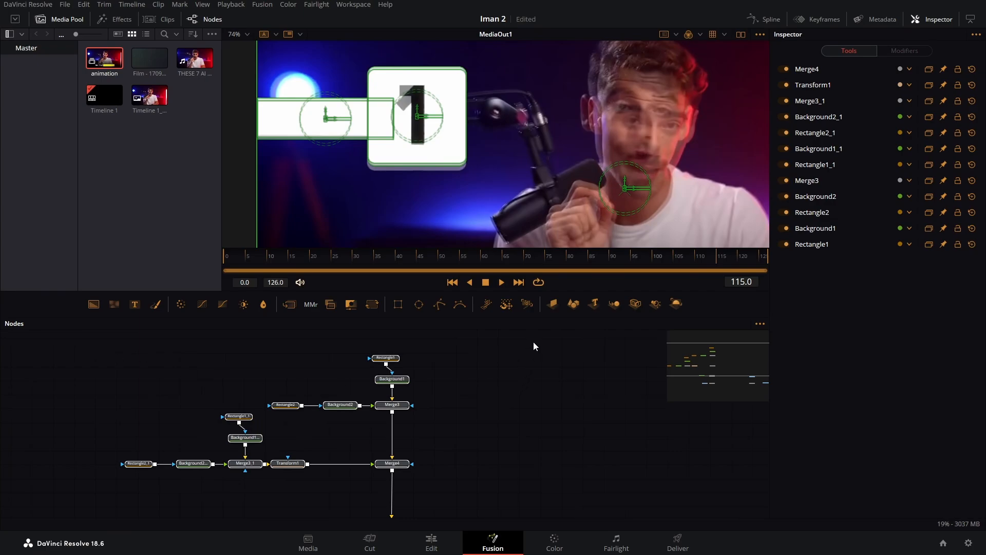
pyautogui.moveTo(583, 204); pyautogui.dragTo(216, 198)
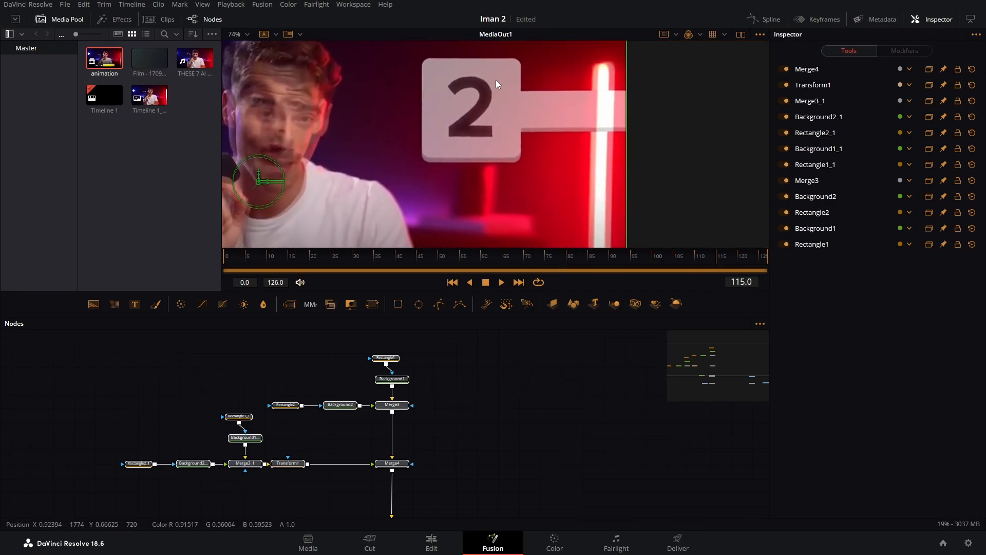
pyautogui.moveTo(484, 482); pyautogui.dragTo(318, 384)
pyautogui.moveTo(362, 357); pyautogui.dragTo(339, 401)
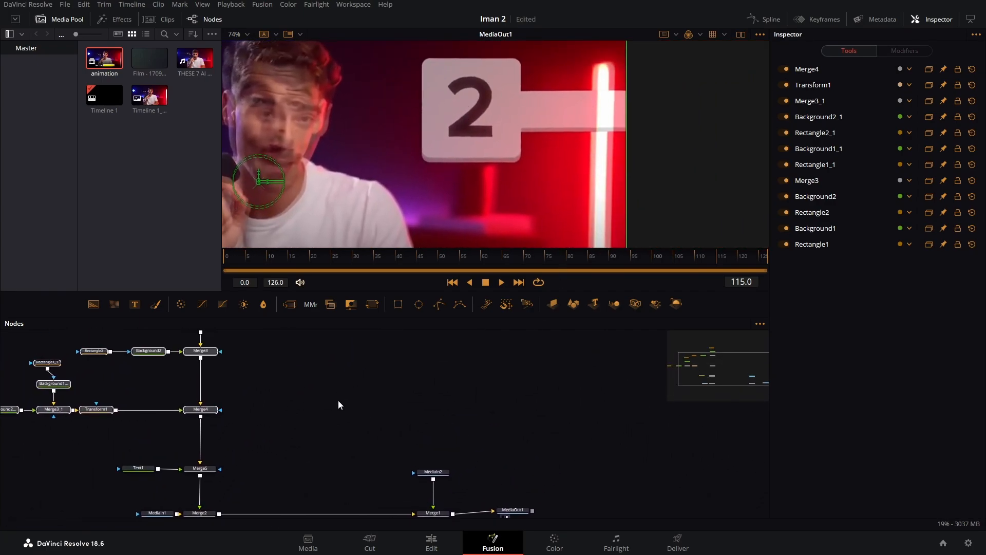
pyautogui.hotkey('ctrl', 'v')
pyautogui.moveTo(420, 401); pyautogui.dragTo(432, 445)
pyautogui.moveTo(354, 431); pyautogui.dragTo(503, 429)
pyautogui.moveTo(531, 467); pyautogui.dragTo(438, 436)
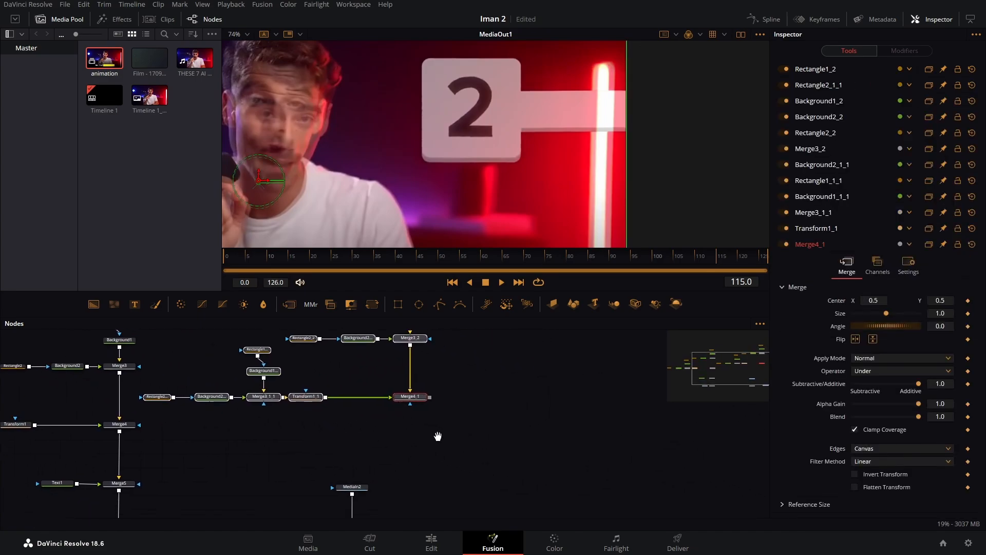
# Step: Move MediaIn2, Merge1 and MediaOut1 farther right in the node graph and merge Merge4_1 into the connection between Merge2 and Merge1
pyautogui.scroll(-3, 438, 436)
pyautogui.moveTo(301, 395); pyautogui.dragTo(659, 437)
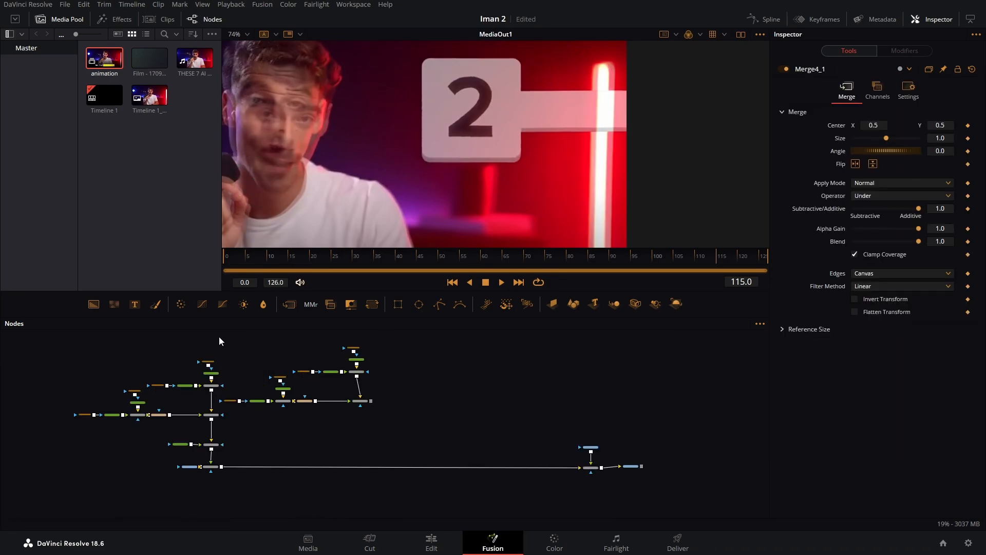
pyautogui.moveTo(233, 347); pyautogui.dragTo(279, 434)
pyautogui.moveTo(536, 377); pyautogui.dragTo(484, 396)
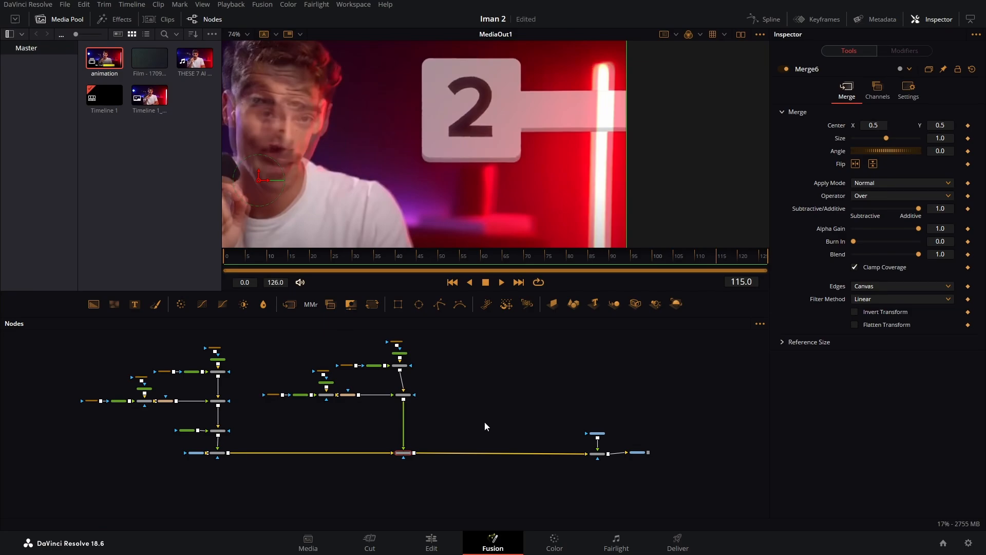
# Step: Add a Transform node after Merge4_1 and flip the duplicated box horizontally
pyautogui.click(404, 396)
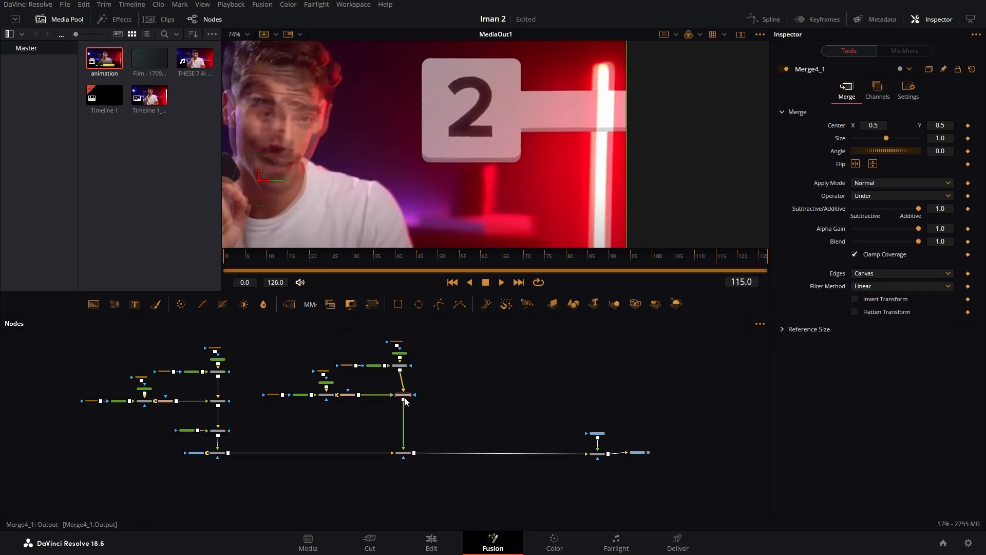
pyautogui.hotkey('shift', 'space')
pyautogui.write('trans')
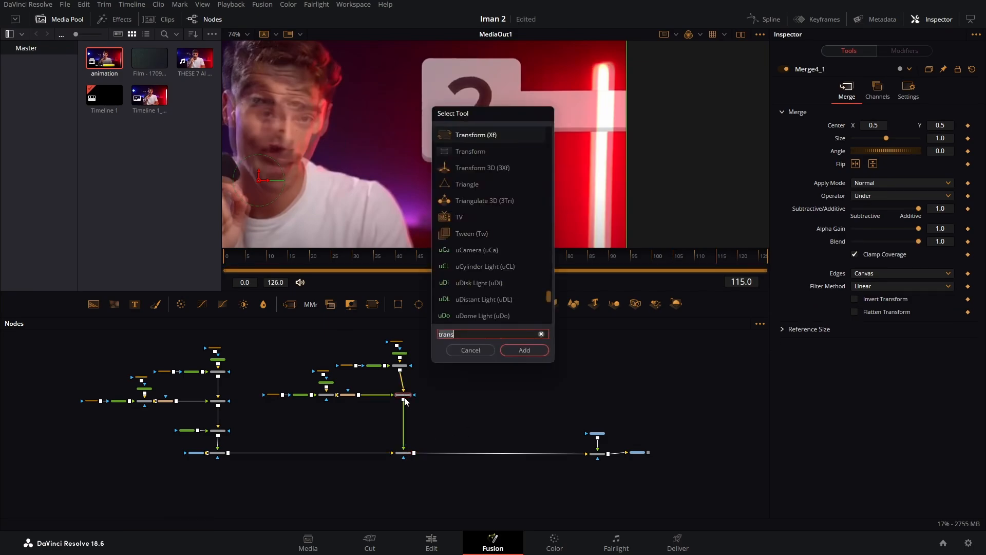
pyautogui.press('Return')
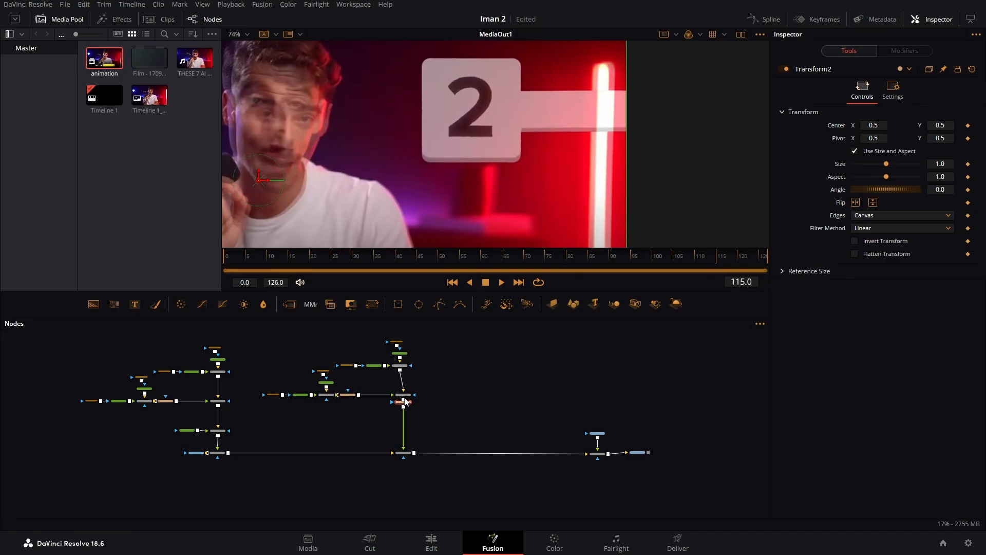
pyautogui.click(856, 203)
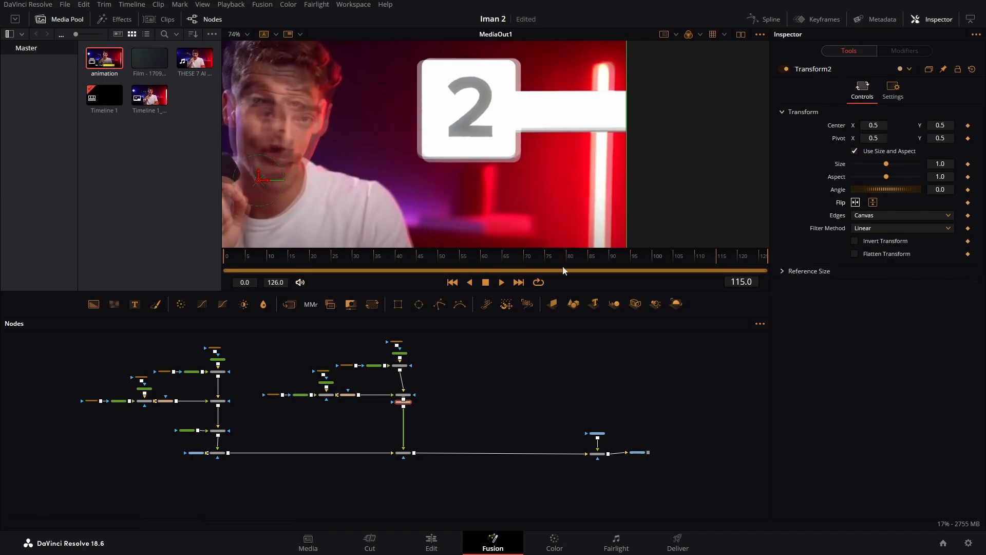
# Step: Add a Text node and merge it into the connection between Transform2 and Merge6
pyautogui.scroll(-2, 437, 411)
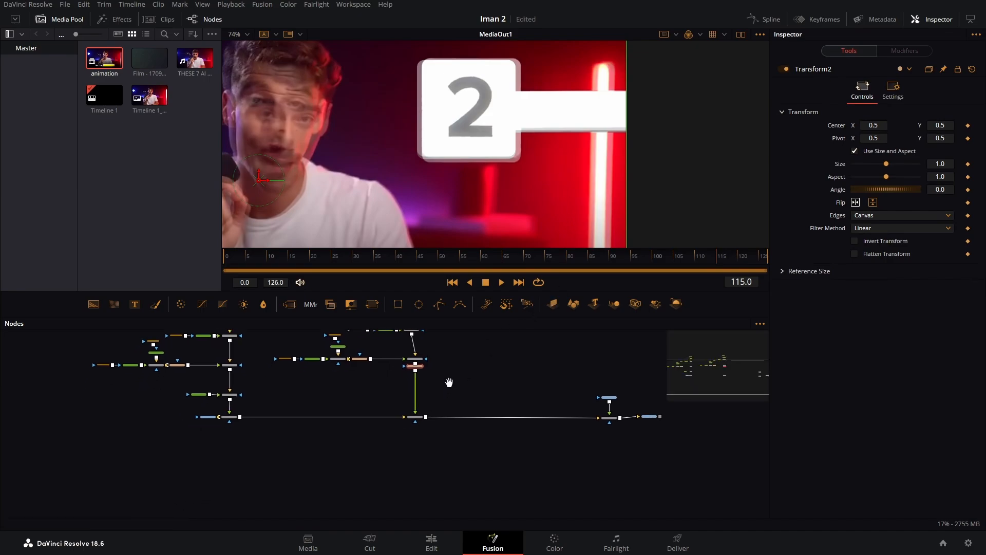
pyautogui.scroll(3, 404, 376)
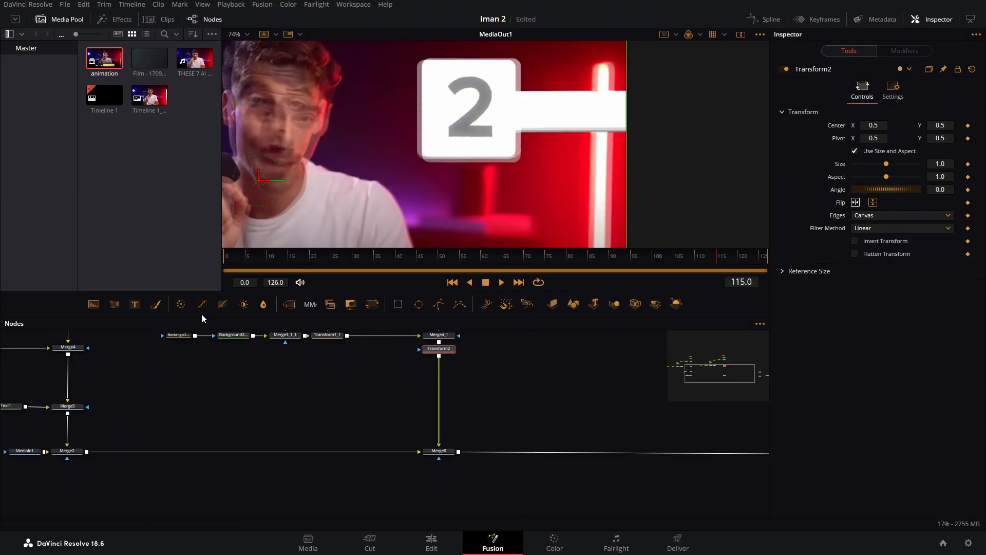
pyautogui.moveTo(131, 299); pyautogui.dragTo(307, 375)
pyautogui.moveTo(370, 380); pyautogui.dragTo(440, 356)
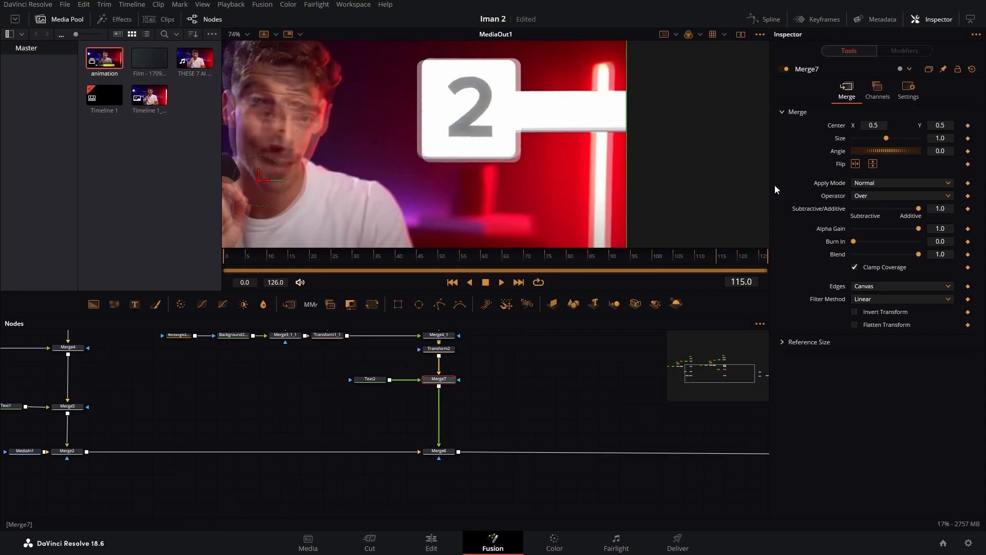
# Step: Set Text2's font to Montserrat and its text to 2, and move the number onto the mirrored box
pyautogui.click(377, 380)
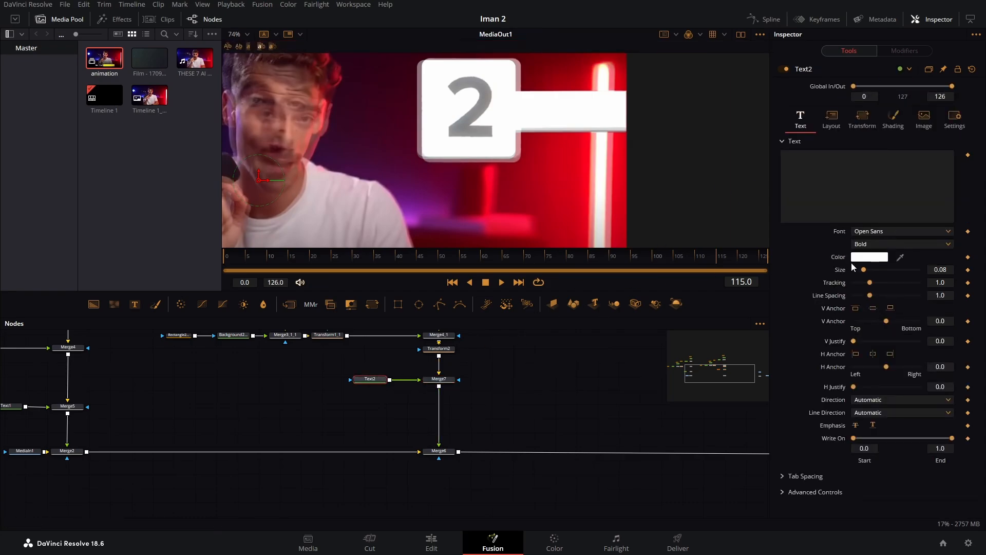
pyautogui.click(896, 230)
pyautogui.click(891, 265)
pyautogui.click(863, 173)
pyautogui.write('2')
pyautogui.moveTo(259, 179); pyautogui.dragTo(473, 110)
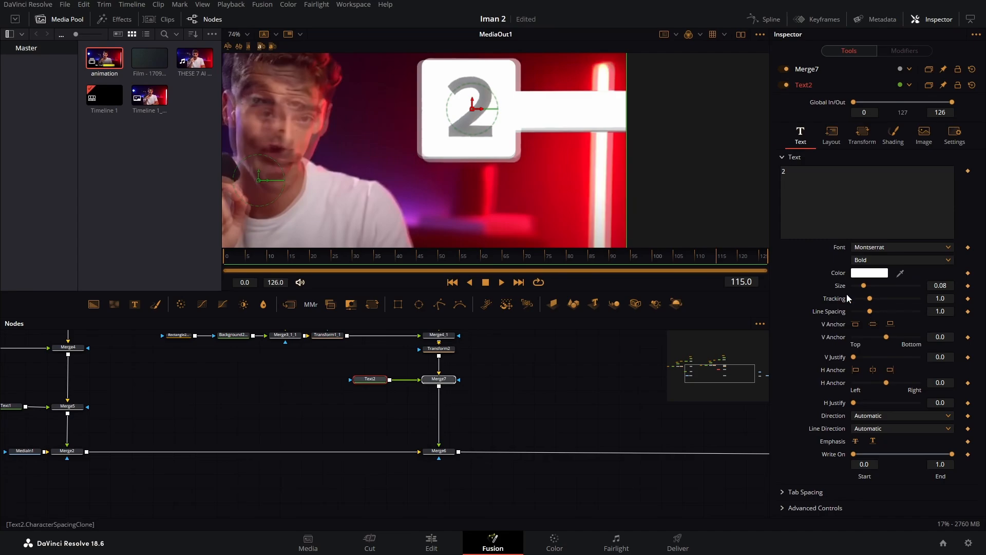
# Step: Make the number 2 black (#000000), set its Size to 0.1715 and align it with the reference number
pyautogui.click(876, 276)
pyautogui.click(372, 198)
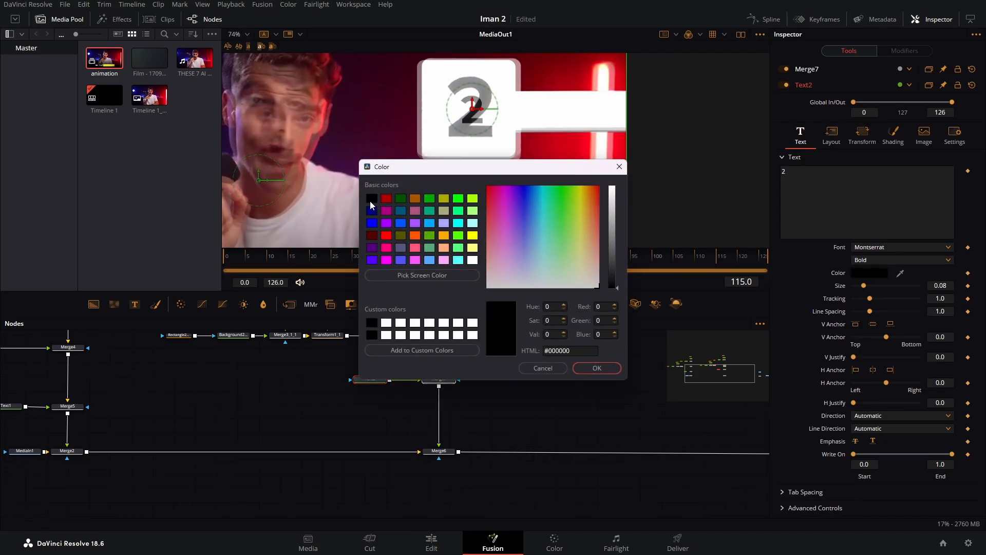
pyautogui.click(591, 368)
pyautogui.moveTo(935, 288); pyautogui.dragTo(957, 288)
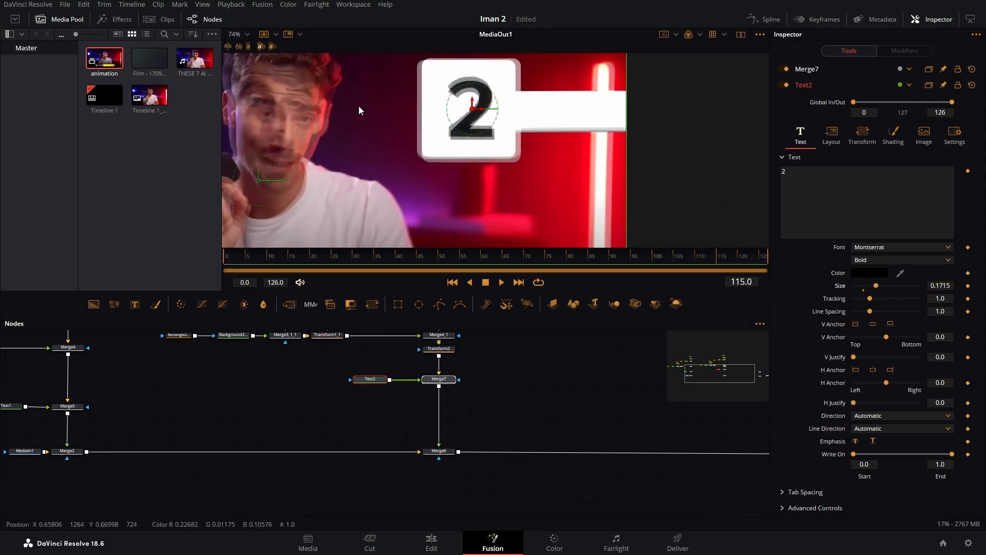
pyautogui.moveTo(473, 110); pyautogui.dragTo(471, 107)
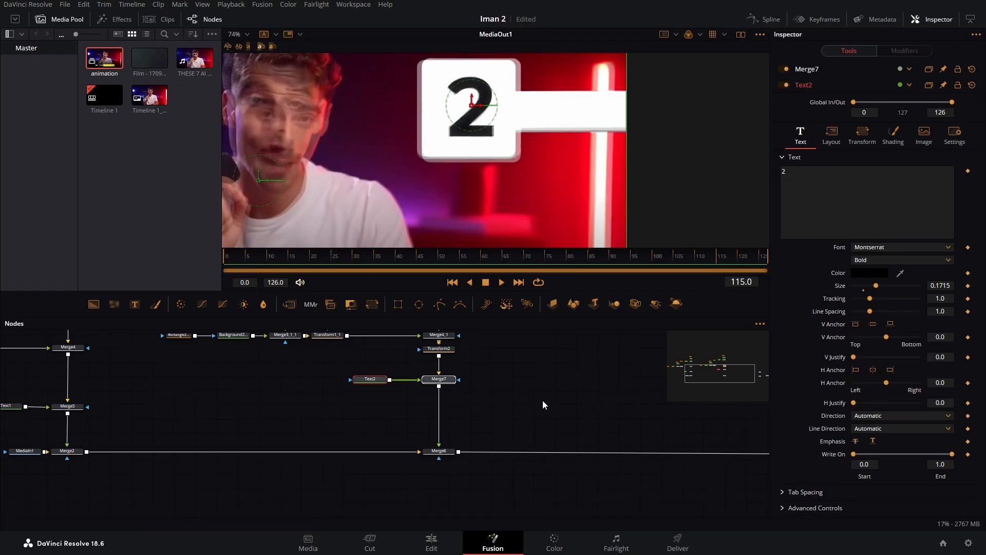
# Step: Set Merge1's Blend to 0.0 to hide the reference overlay and view both numbered boxes in the full frame
pyautogui.moveTo(579, 415); pyautogui.dragTo(287, 458)
pyautogui.click(536, 497)
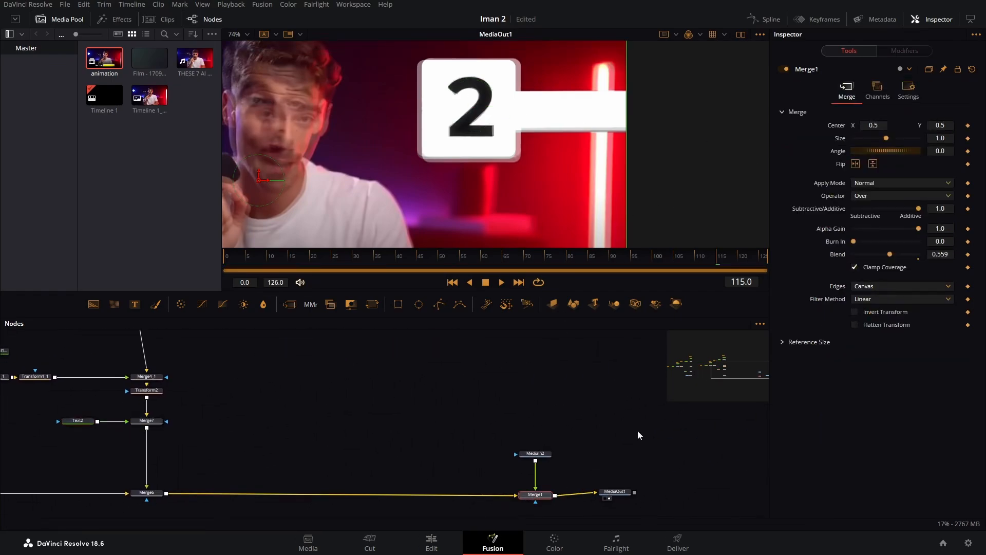
pyautogui.moveTo(890, 254); pyautogui.dragTo(807, 257)
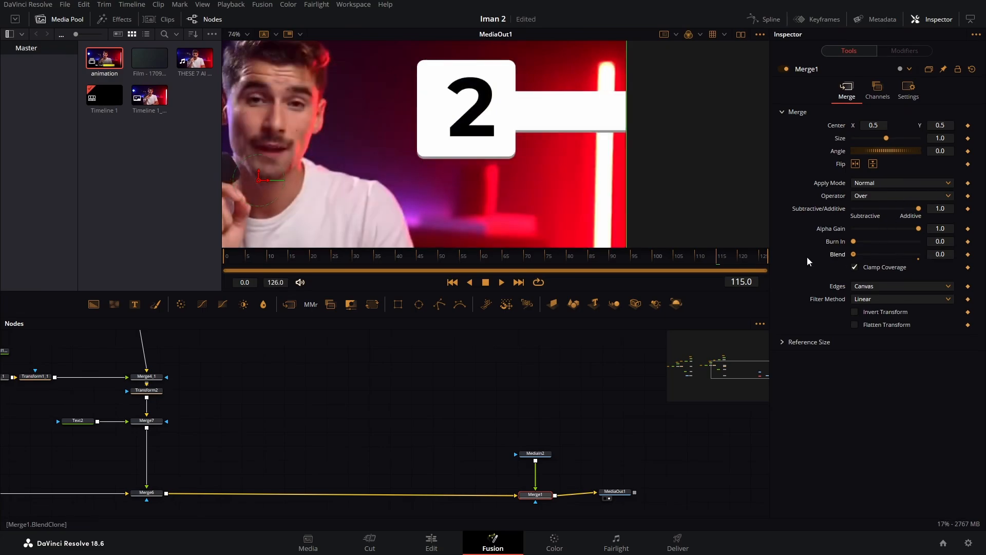
pyautogui.scroll(-5, 374, 117)
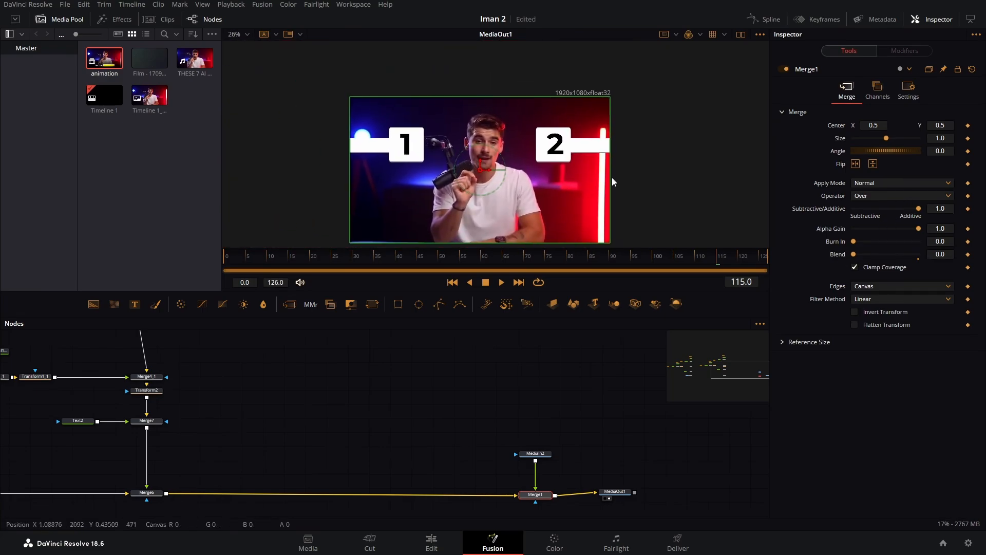
pyautogui.scroll(1, 583, 156)
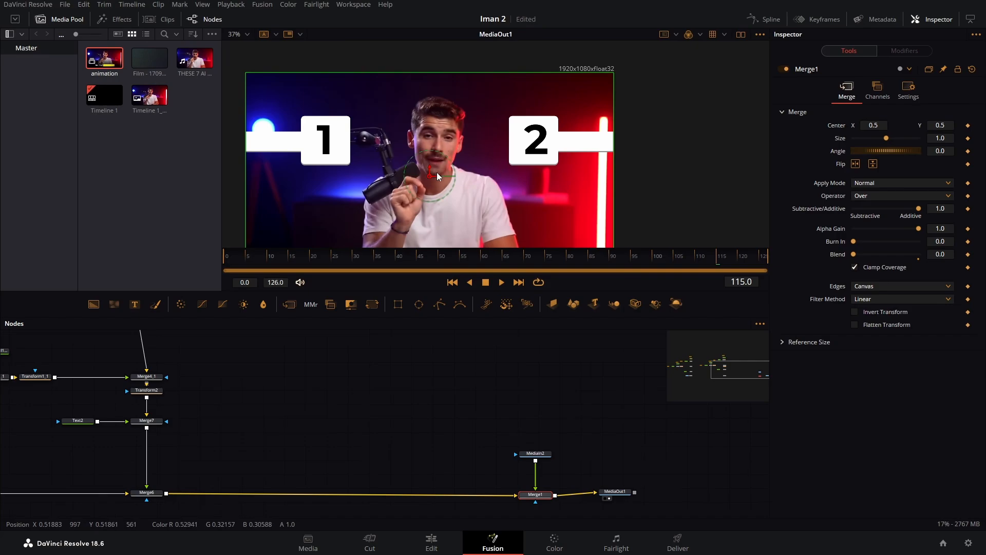
# Step: Nudge the number 2 of Text2 slightly so it sits centered in its white box
pyautogui.click(76, 422)
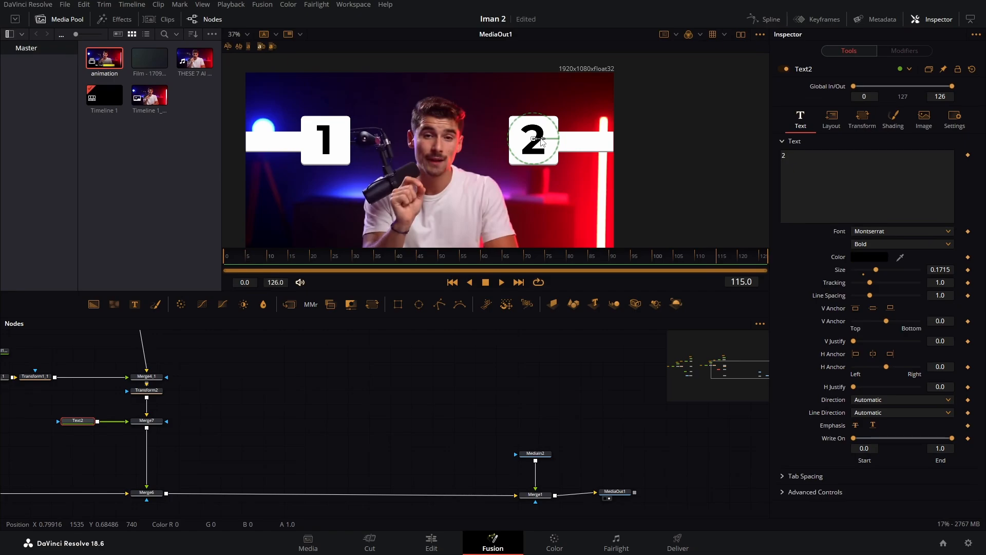
pyautogui.moveTo(541, 141); pyautogui.dragTo(542, 143)
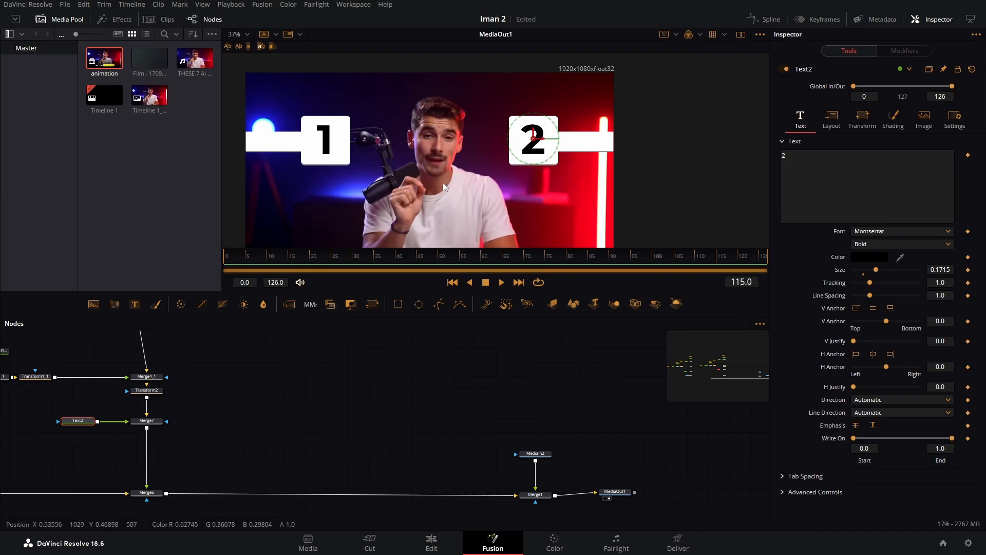
pyautogui.click(388, 368)
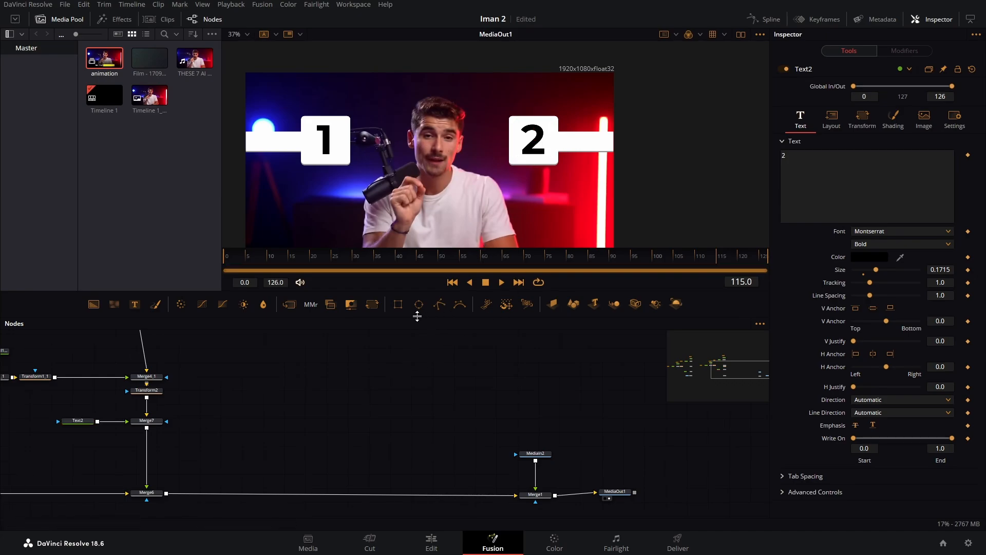
# Step: Set Merge1's Blend to 1.0 to show the reference, and scrub through its animation to frame 102
pyautogui.click(535, 495)
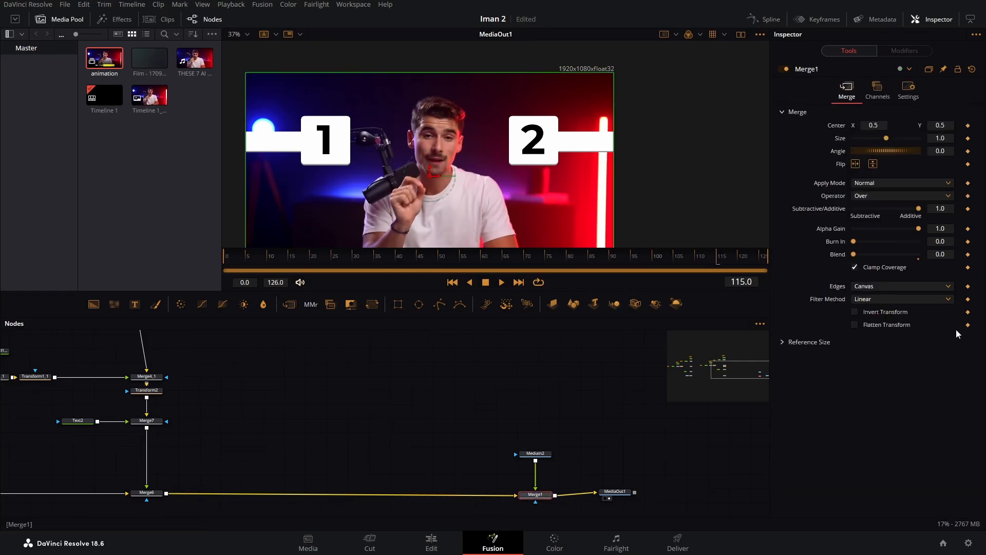
pyautogui.moveTo(854, 254); pyautogui.dragTo(950, 254)
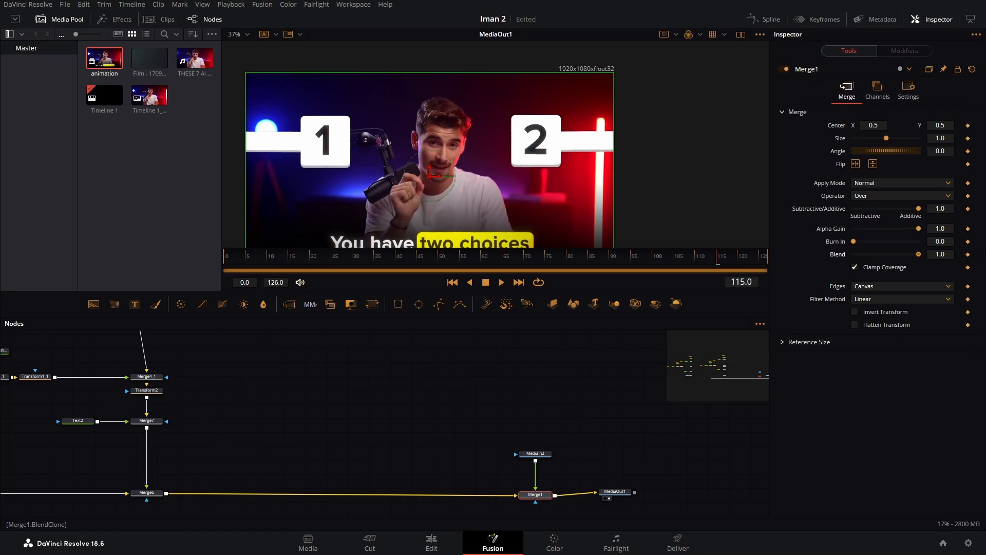
pyautogui.moveTo(909, 254); pyautogui.dragTo(964, 248)
pyautogui.moveTo(427, 259); pyautogui.dragTo(664, 258)
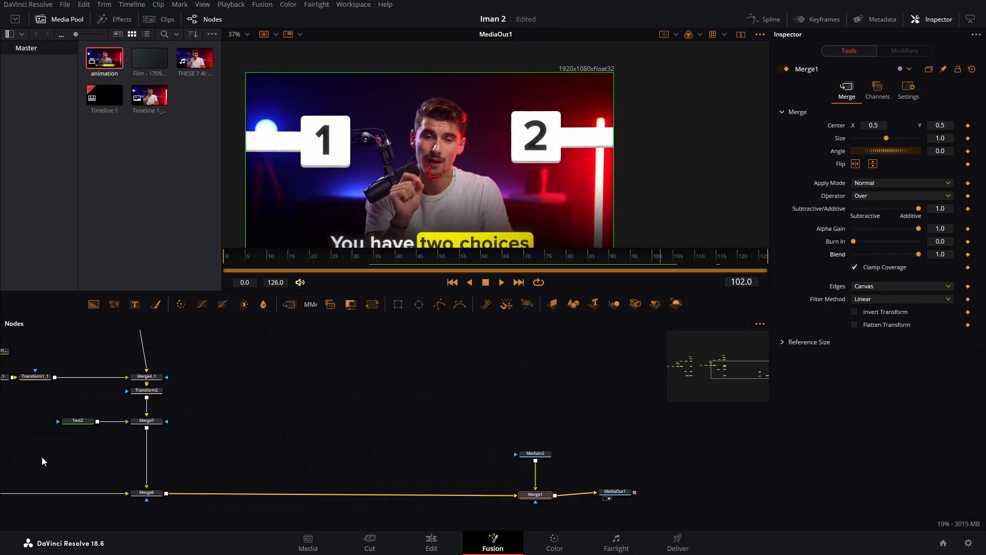
# Step: Add a Transform node directly after Merge5 and keyframe its Center at frame 102
pyautogui.moveTo(43, 461); pyautogui.dragTo(594, 420)
pyautogui.moveTo(470, 429); pyautogui.dragTo(469, 449)
pyautogui.moveTo(369, 454); pyautogui.dragTo(282, 400)
pyautogui.click(402, 423)
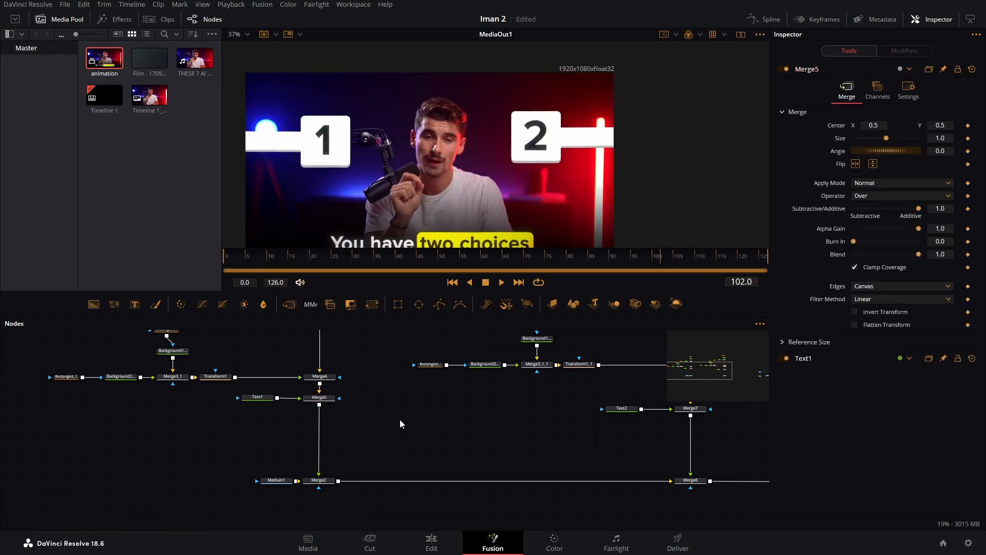
pyautogui.click(319, 397)
pyautogui.hotkey('shift', 'space')
pyautogui.write('trans')
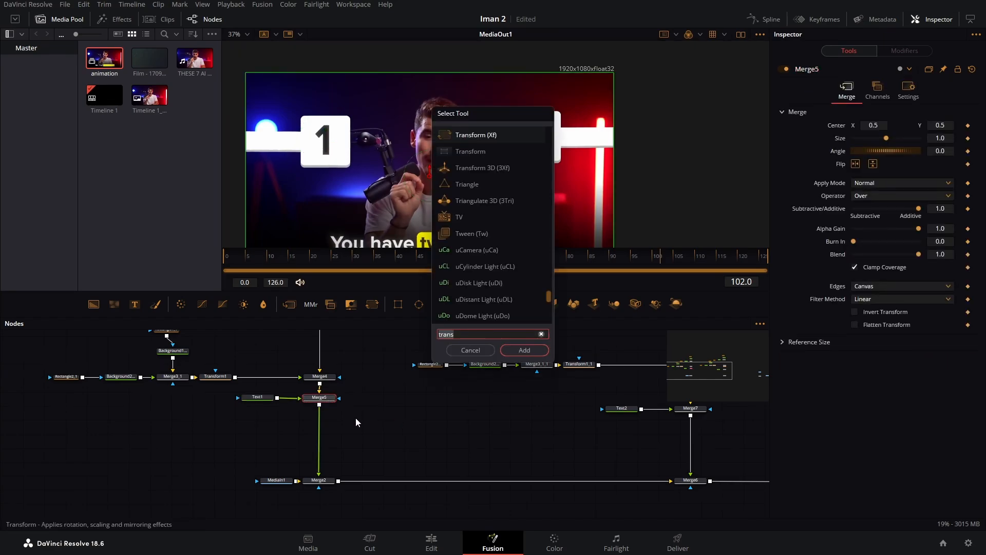
pyautogui.press('Return')
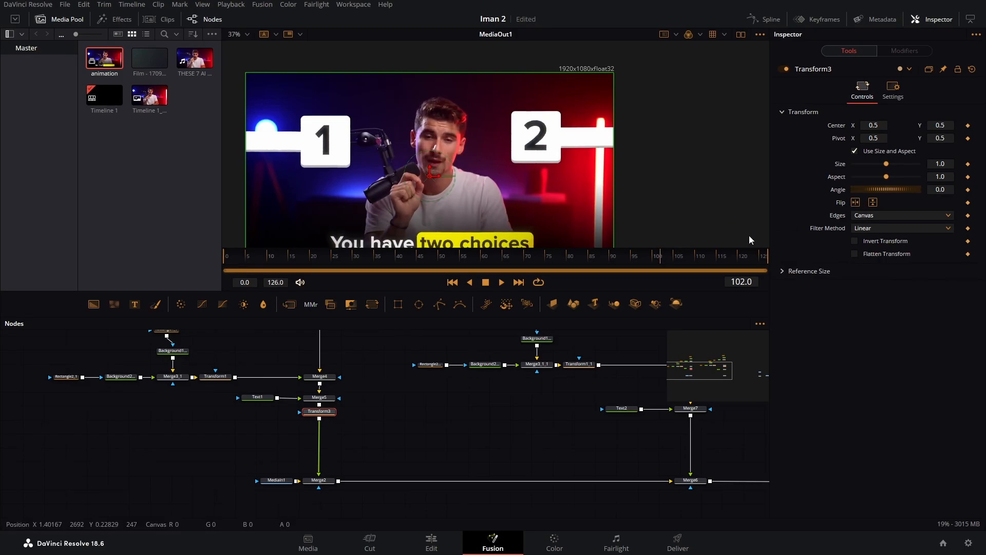
pyautogui.click(969, 127)
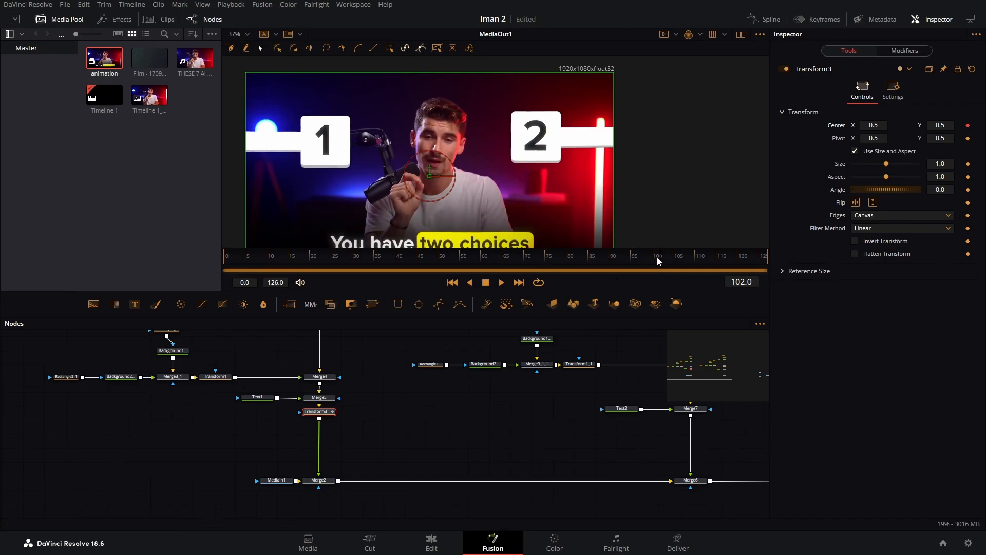
# Step: Go to frame 50 and lower Merge1's Blend to 0.15 to reveal the boxes under the reference
pyautogui.moveTo(659, 261); pyautogui.dragTo(441, 271)
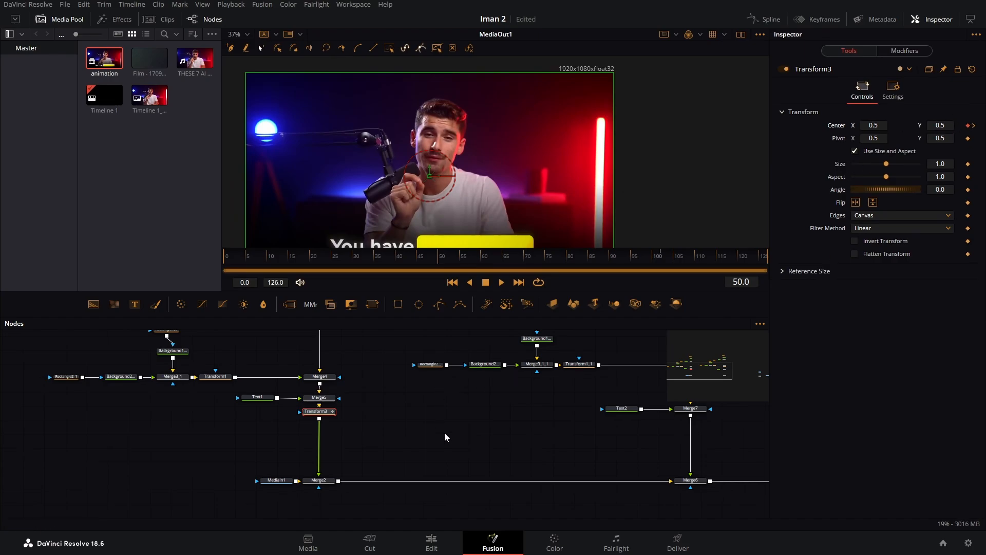
pyautogui.moveTo(435, 437); pyautogui.dragTo(151, 438)
pyautogui.moveTo(542, 443); pyautogui.dragTo(381, 400)
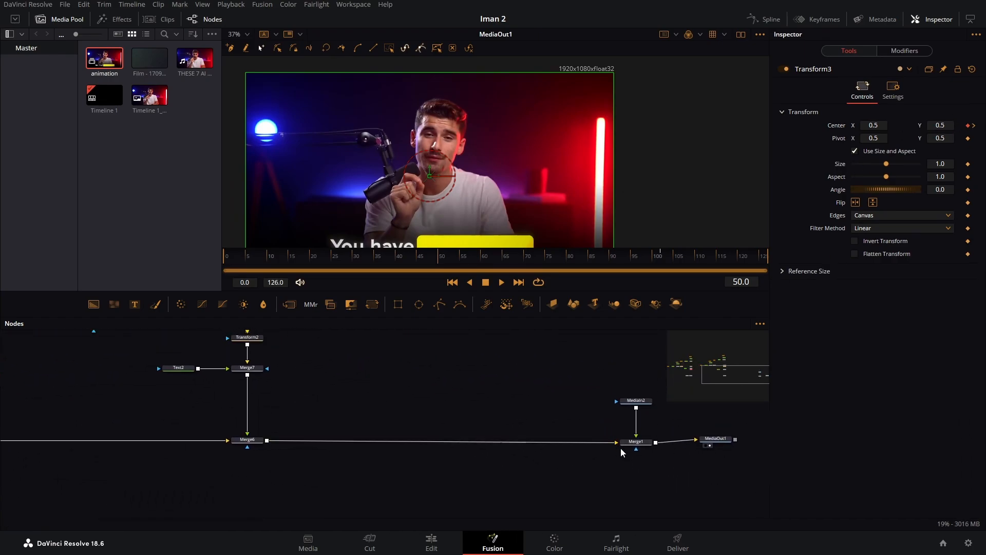
pyautogui.click(633, 442)
pyautogui.moveTo(917, 254); pyautogui.dragTo(861, 266)
# Step: Set Transform3's Center Y to 0.956 at frame 50, raising box 1 out of the frame
pyautogui.moveTo(375, 368); pyautogui.dragTo(669, 386)
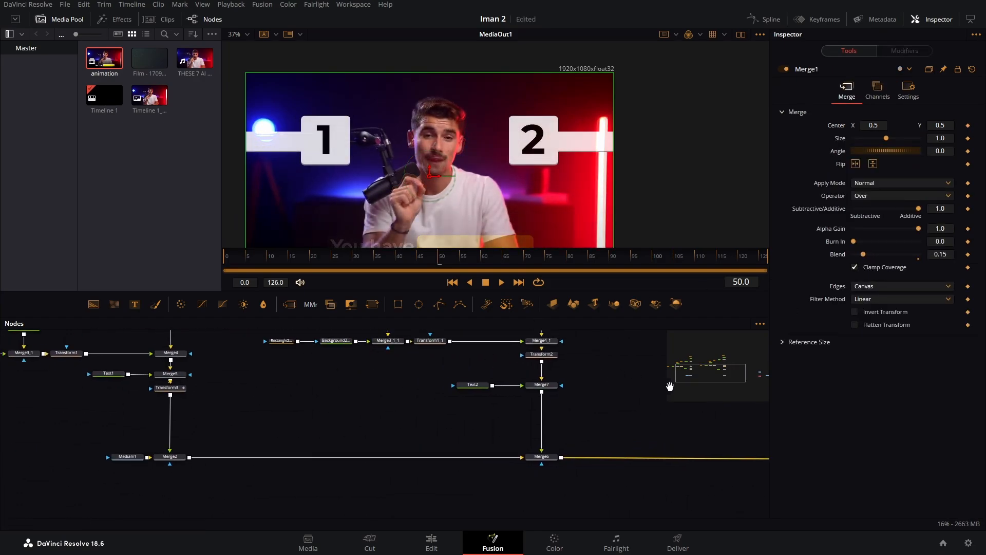
pyautogui.moveTo(262, 395); pyautogui.dragTo(309, 419)
pyautogui.click(216, 414)
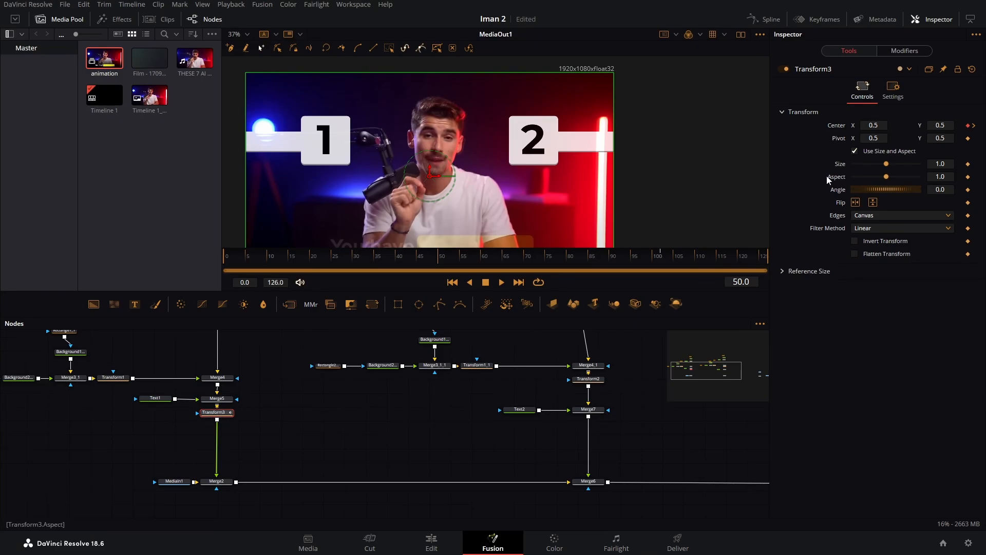
pyautogui.moveTo(943, 123); pyautogui.dragTo(983, 123)
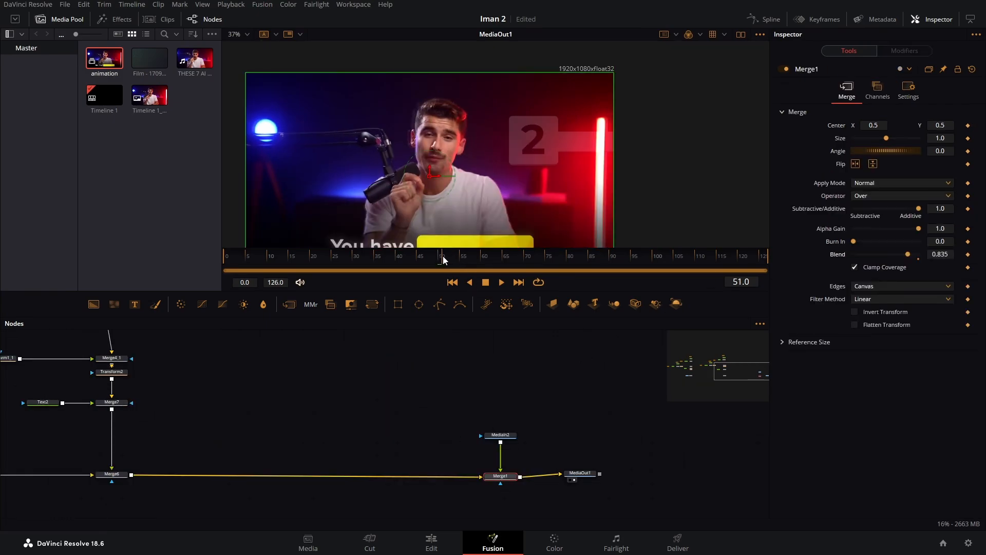
# Step: Return to frame 102 and display Transform3's Displacement curve in the Spline editor, fitted to the view
pyautogui.moveTo(442, 256); pyautogui.dragTo(655, 258)
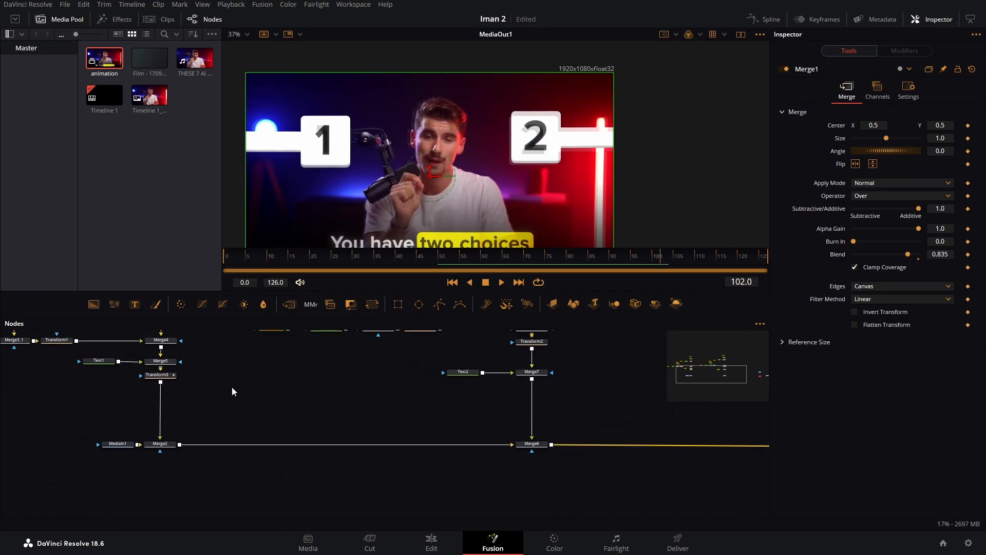
pyautogui.moveTo(233, 392); pyautogui.dragTo(238, 404)
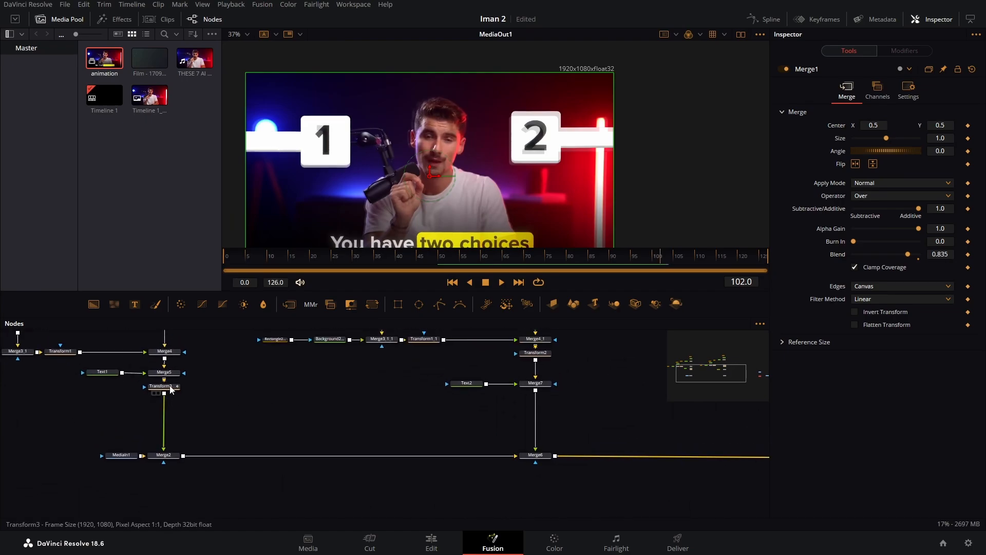
pyautogui.click(171, 389)
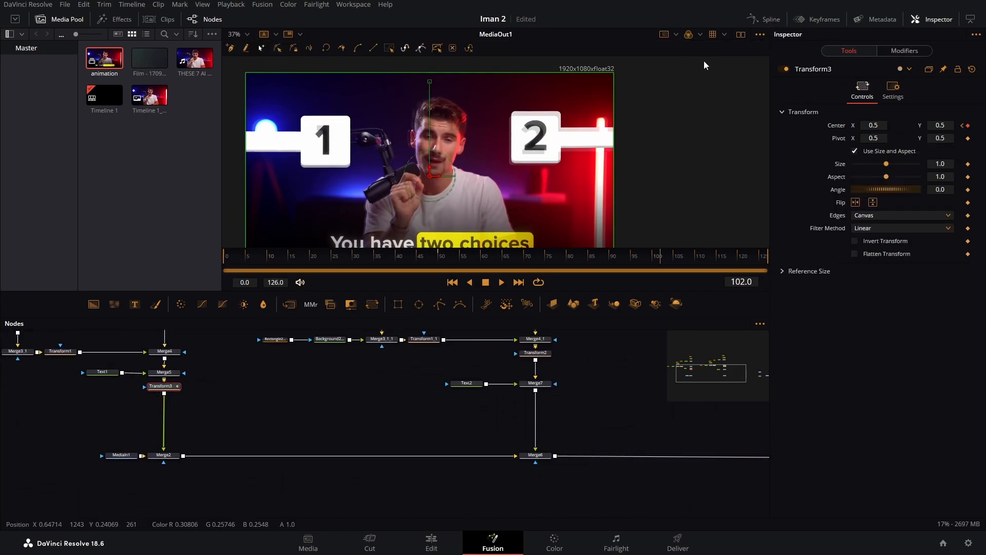
pyautogui.click(765, 19)
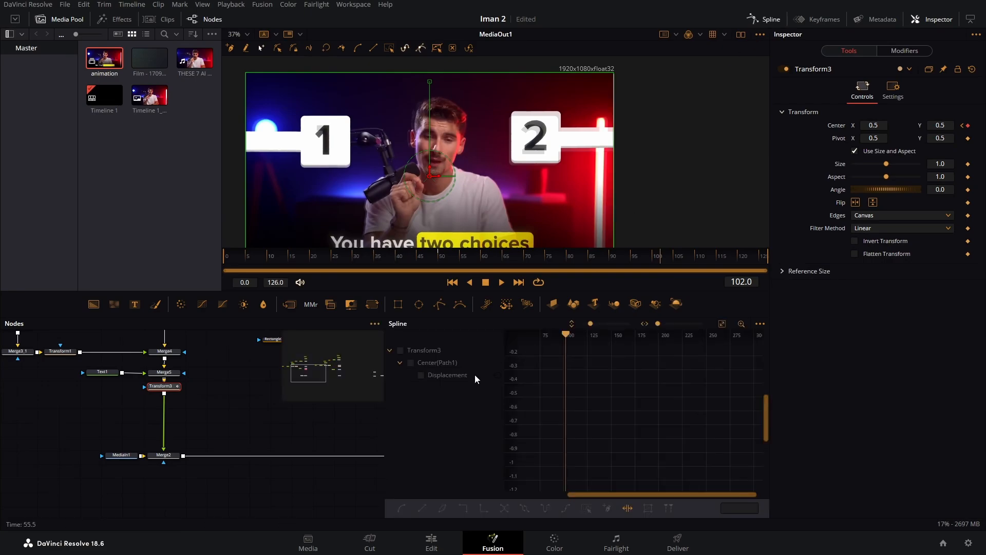
pyautogui.click(400, 351)
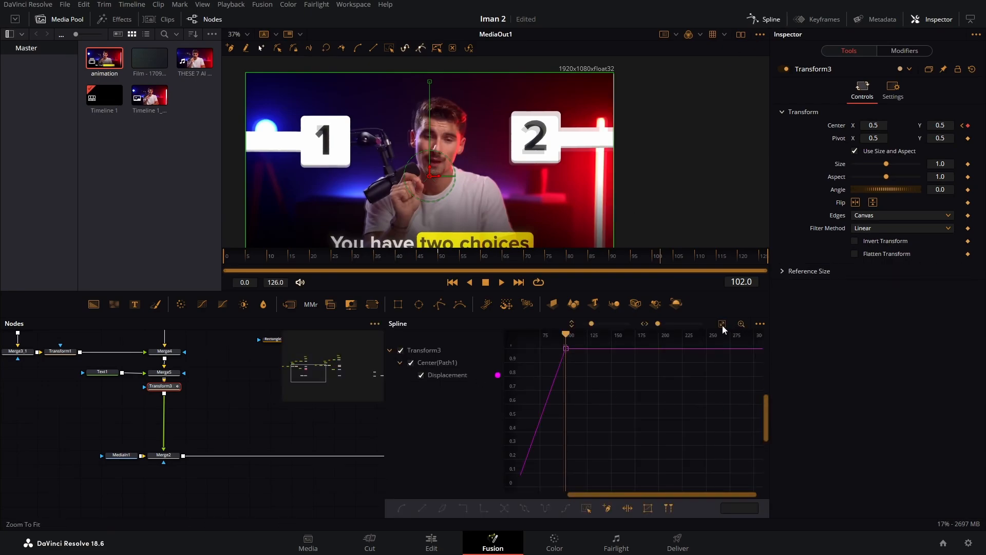
pyautogui.hotkey('ctrl', 'f')
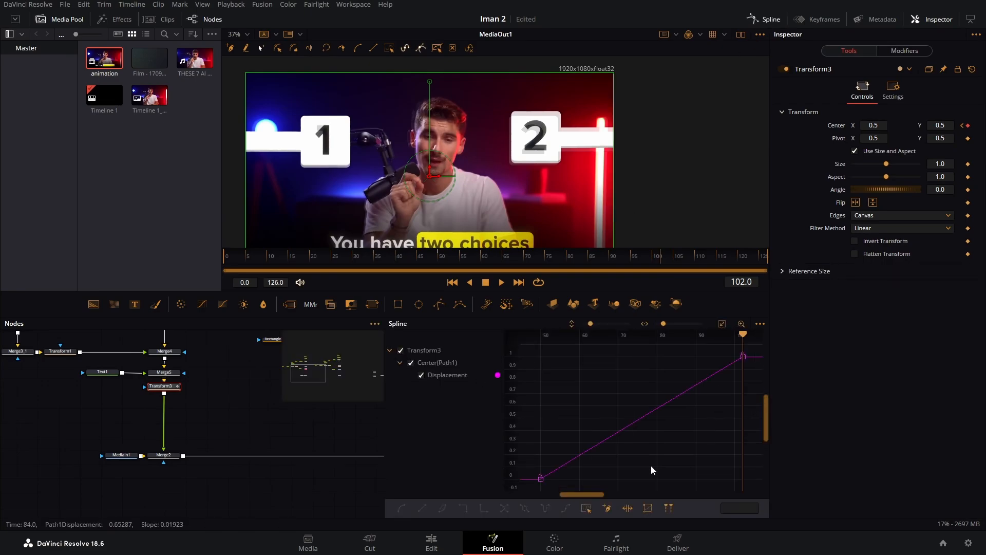
# Step: Smooth both Displacement keyframes and pull the first one's handle straight up to about 1.08 for a fast start and soft landing
pyautogui.click(587, 509)
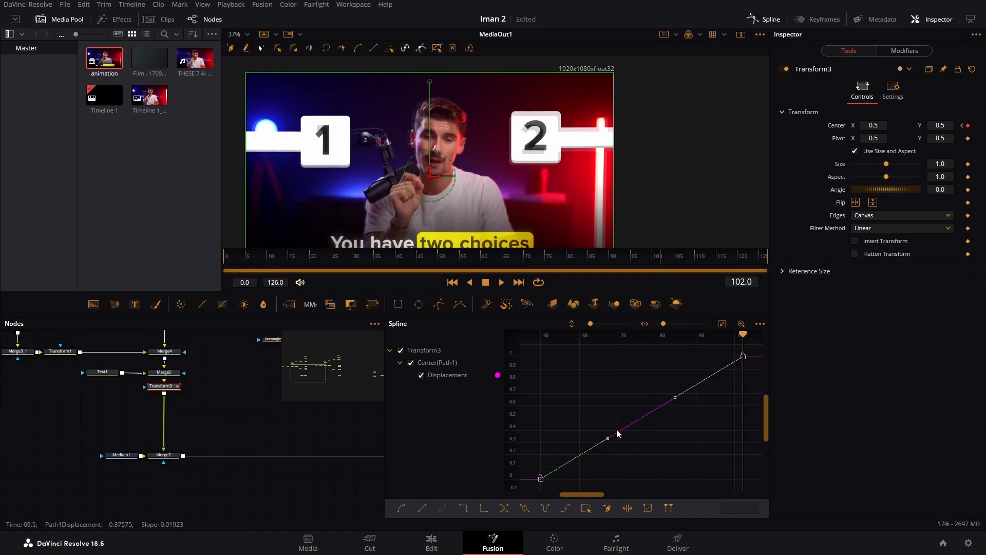
pyautogui.hotkey('shift', 's')
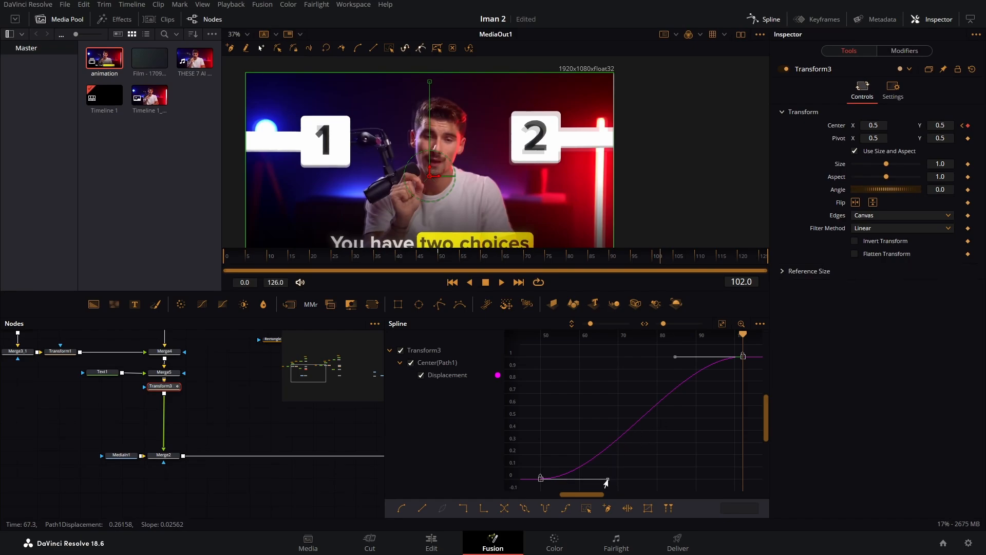
pyautogui.moveTo(606, 482); pyautogui.dragTo(562, 354)
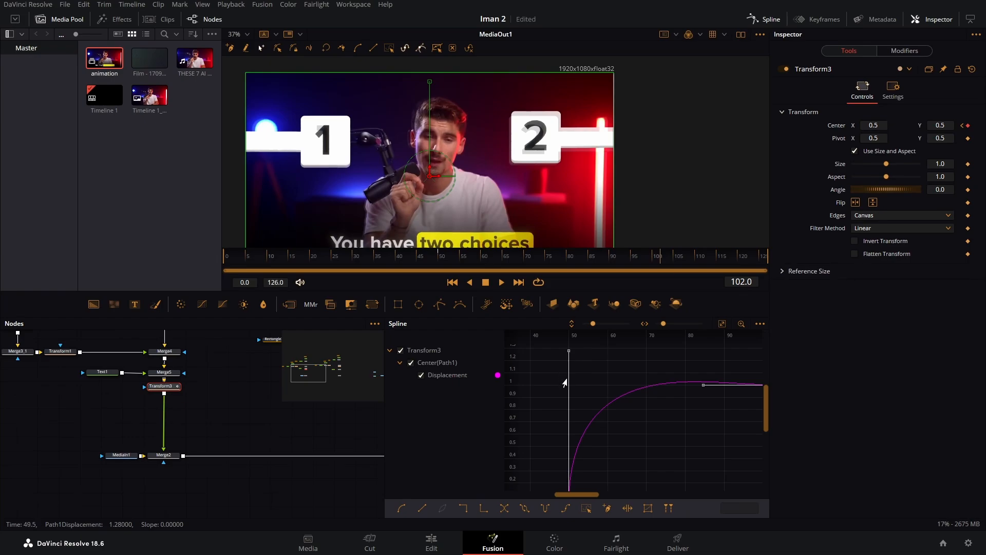
pyautogui.moveTo(721, 406)
pyautogui.mouseDown()
pyautogui.moveTo(637, 388)
pyautogui.moveTo(738, 381)
pyautogui.moveTo(721, 418)
pyautogui.mouseUp()
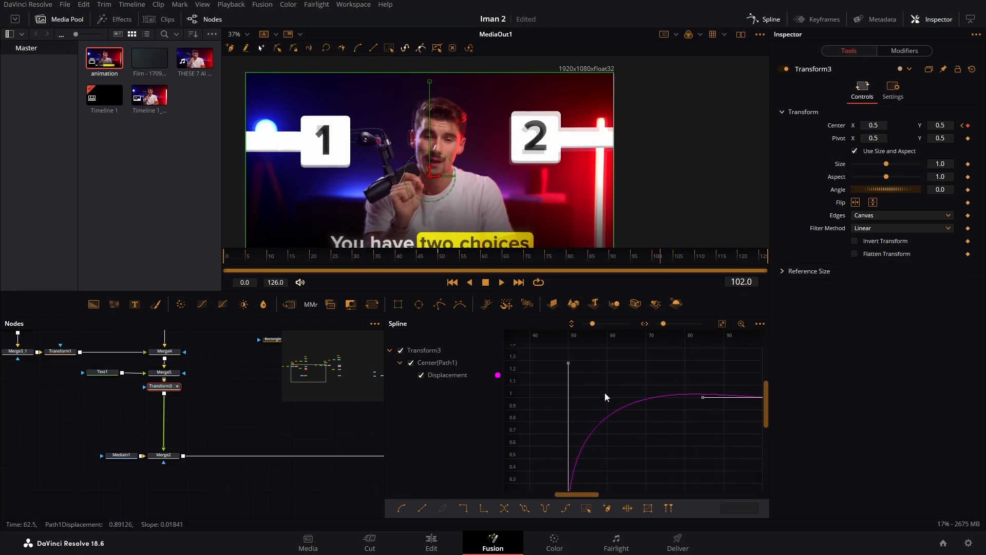
pyautogui.moveTo(565, 367); pyautogui.dragTo(566, 392)
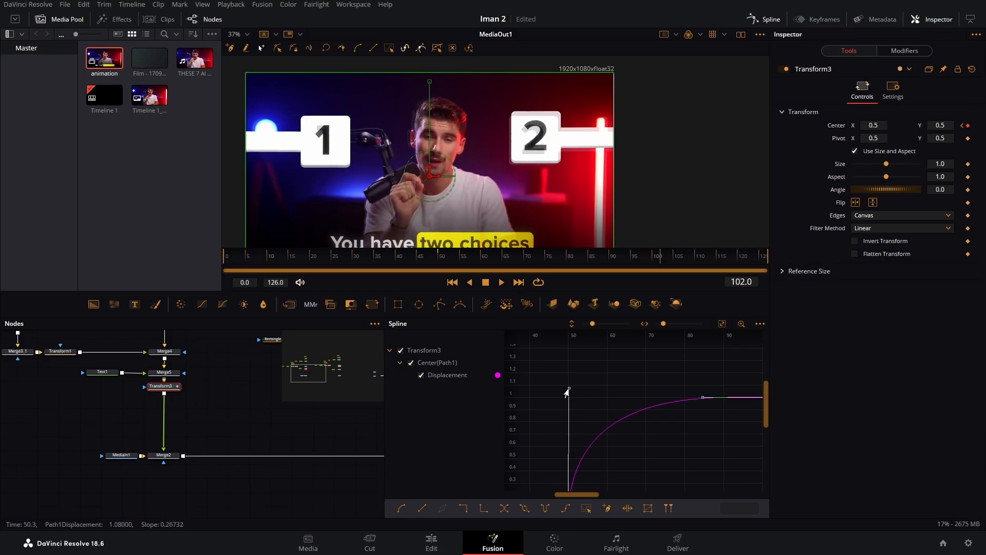
pyautogui.moveTo(629, 402); pyautogui.dragTo(572, 339)
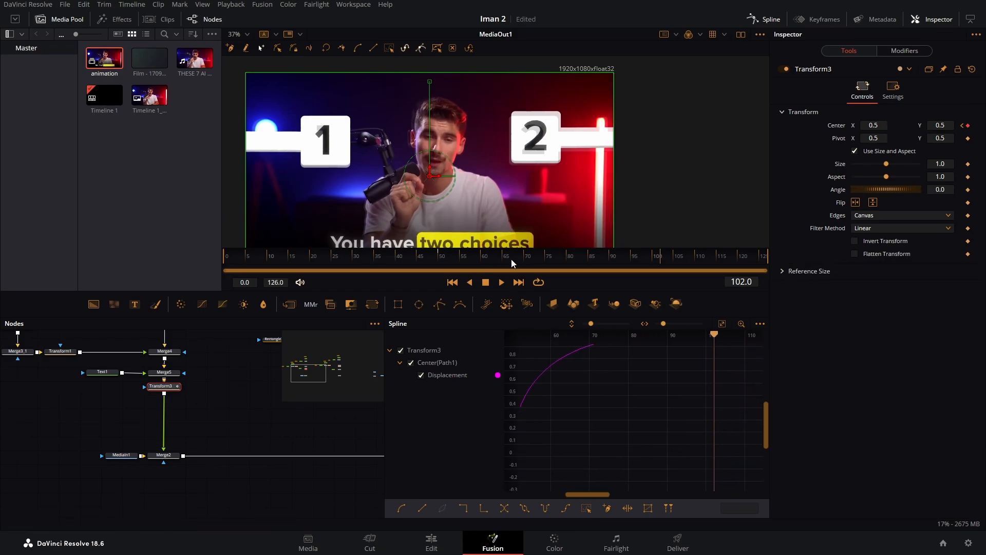
# Step: Play the box 1 entrance from frame 50 against the reference, and close the Spline editor
pyautogui.moveTo(508, 259); pyautogui.dragTo(439, 277)
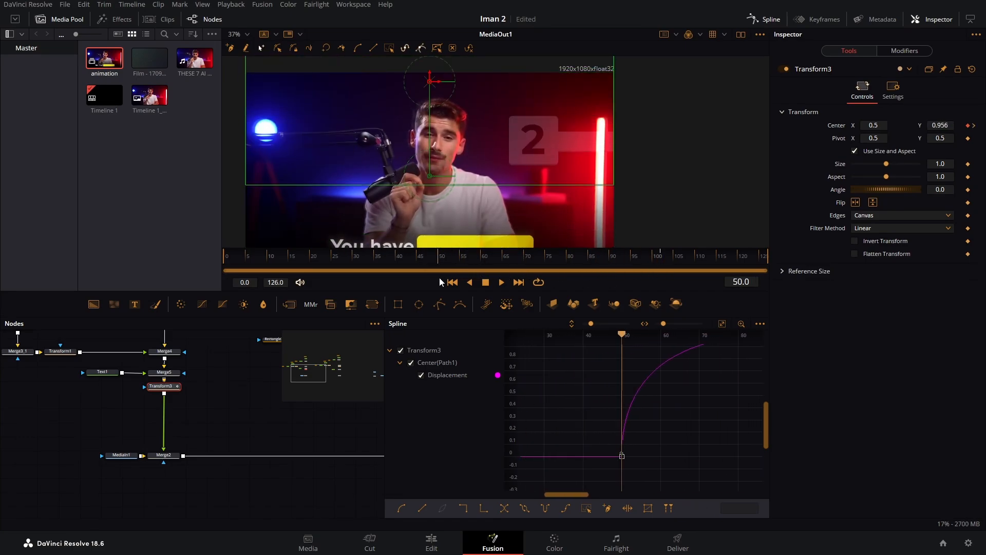
pyautogui.click(502, 286)
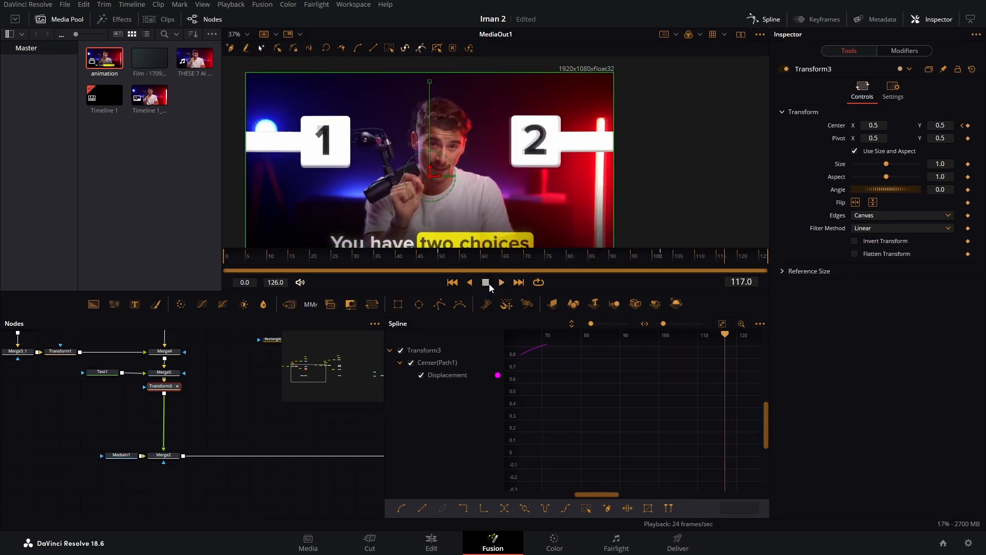
pyautogui.click(486, 282)
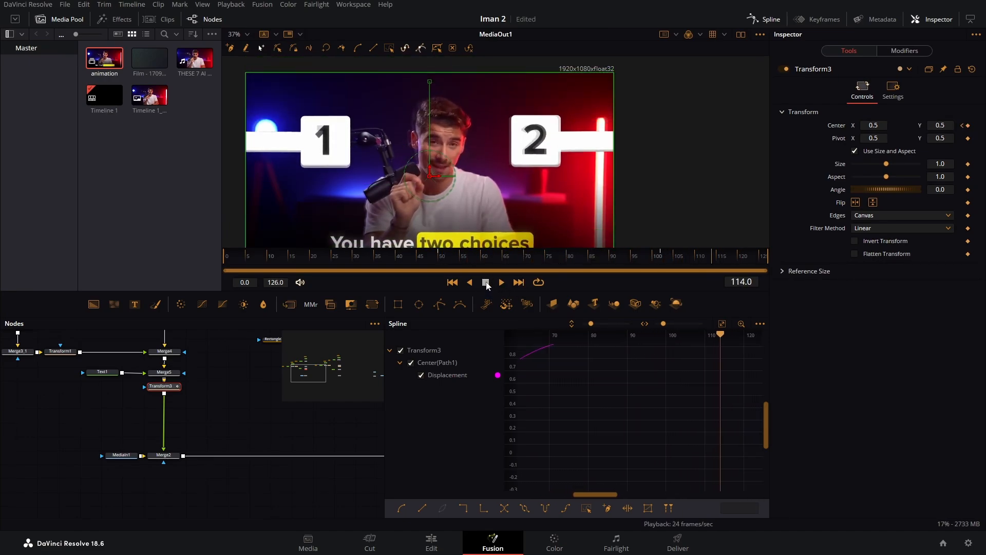
pyautogui.click(772, 22)
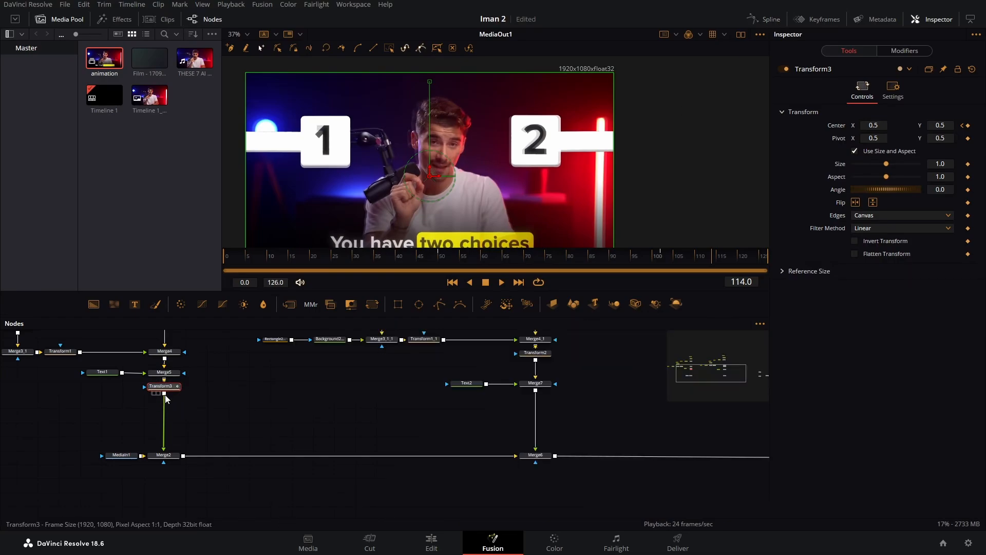
# Step: Insert a copy of the animated Transform3 between Merge7 and Merge6, and move to frame 67
pyautogui.click(445, 421)
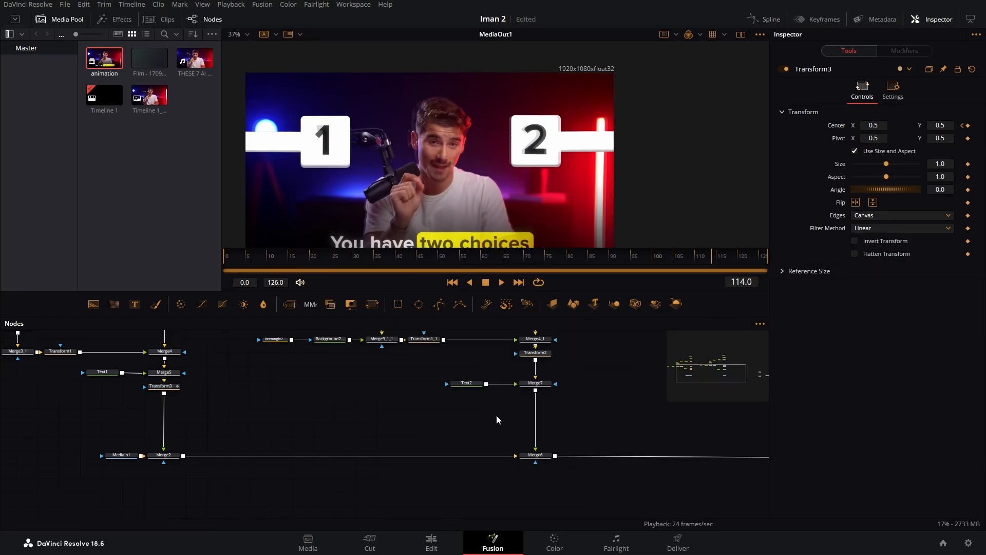
pyautogui.hotkey('ctrl', 'v')
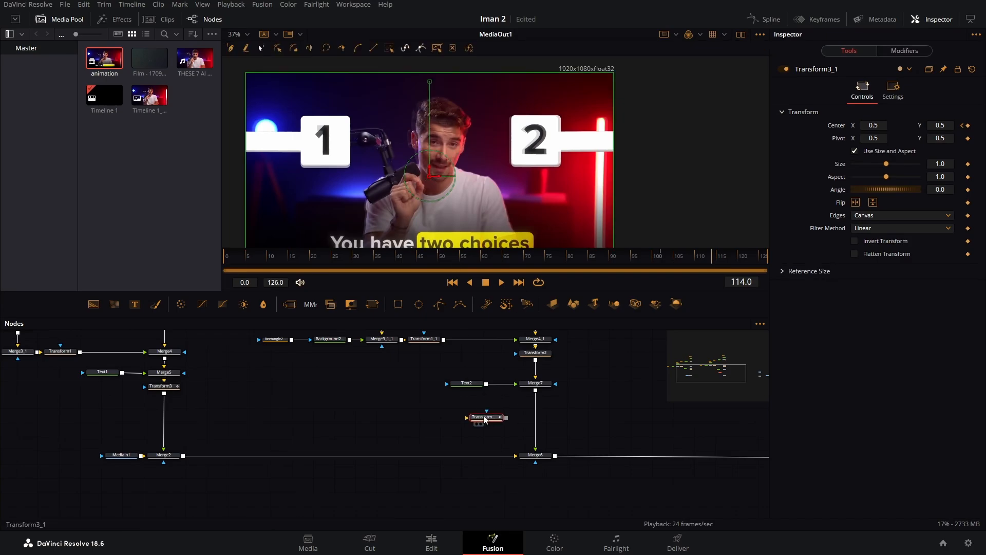
pyautogui.moveTo(485, 418); pyautogui.dragTo(537, 410)
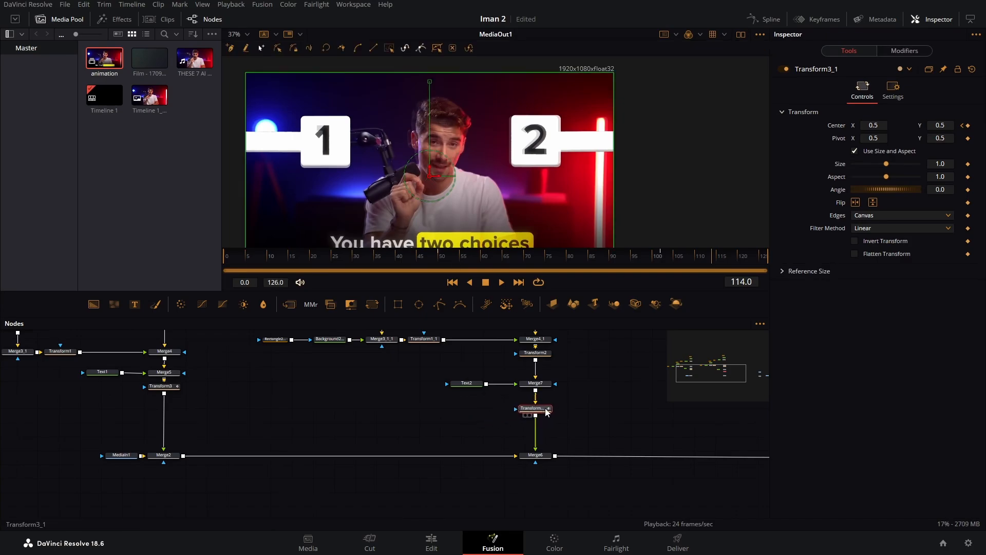
pyautogui.moveTo(454, 261); pyautogui.dragTo(516, 277)
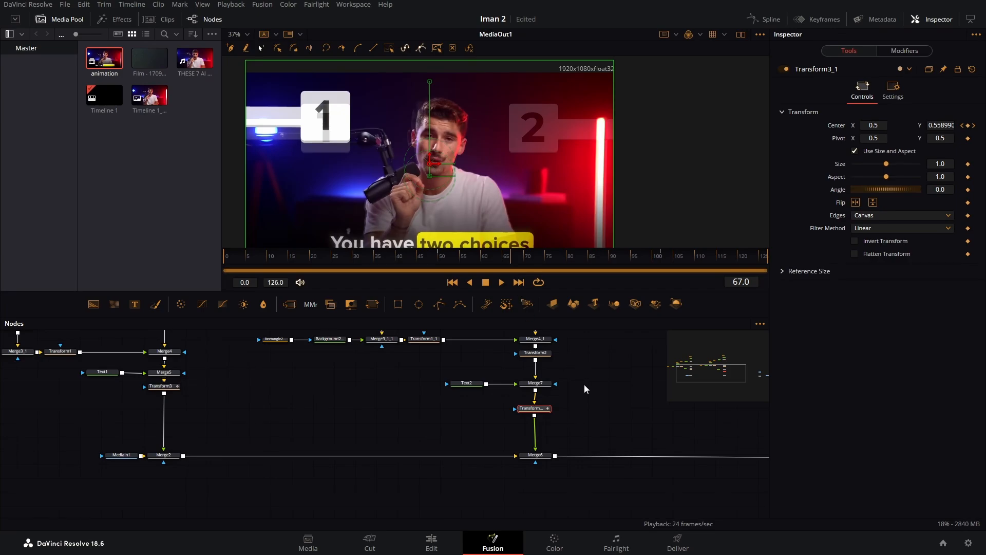
# Step: Shift both of Transform3_1's Displacement keyframes in the Keyframes editor so that box 2's entrance starts at frame 67
pyautogui.click(824, 20)
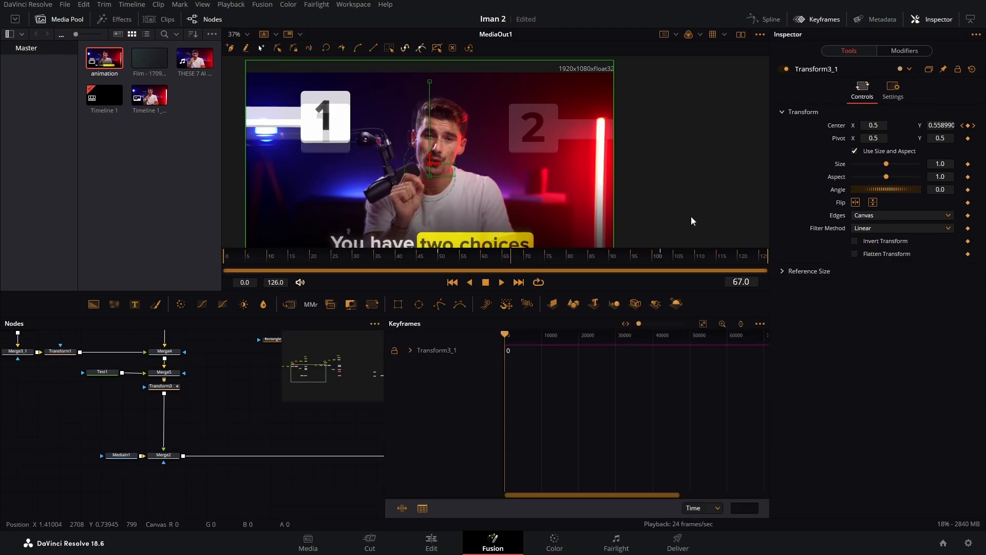
pyautogui.click(411, 351)
pyautogui.click(464, 362)
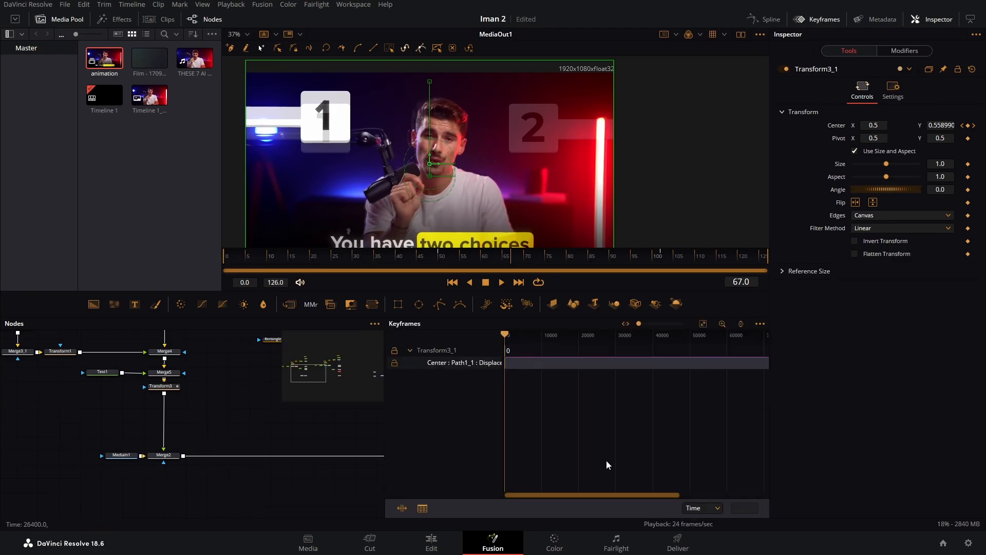
pyautogui.click(760, 324)
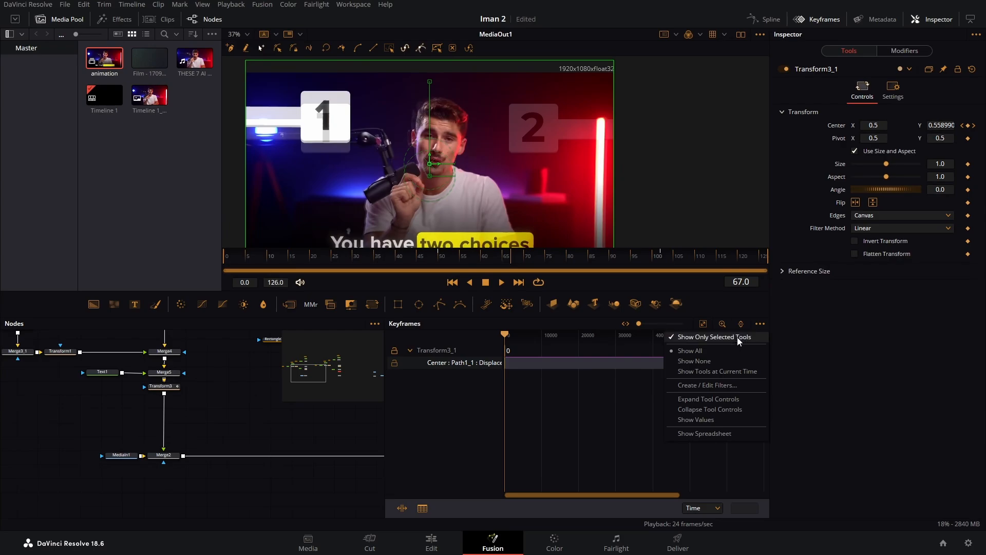
pyautogui.click(703, 325)
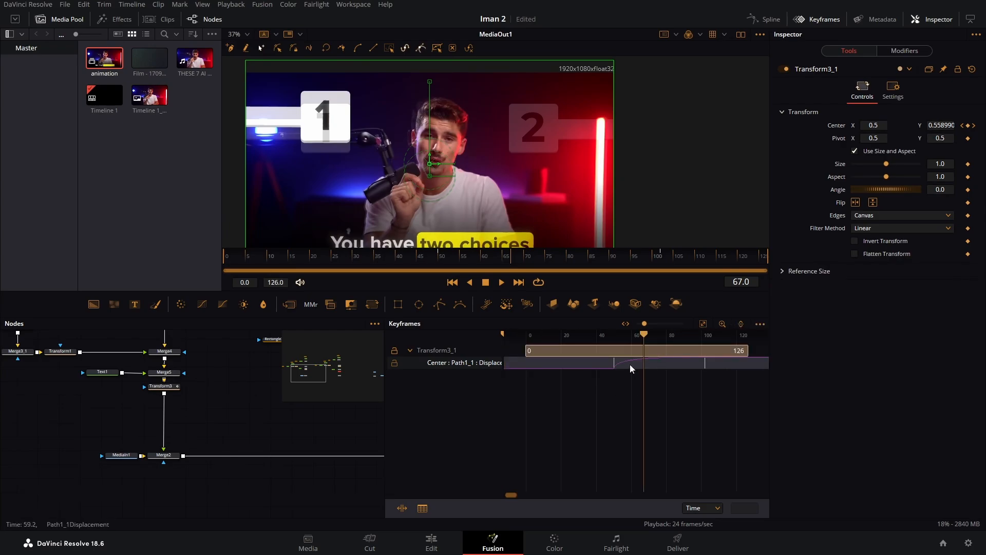
pyautogui.moveTo(630, 365); pyautogui.dragTo(659, 364)
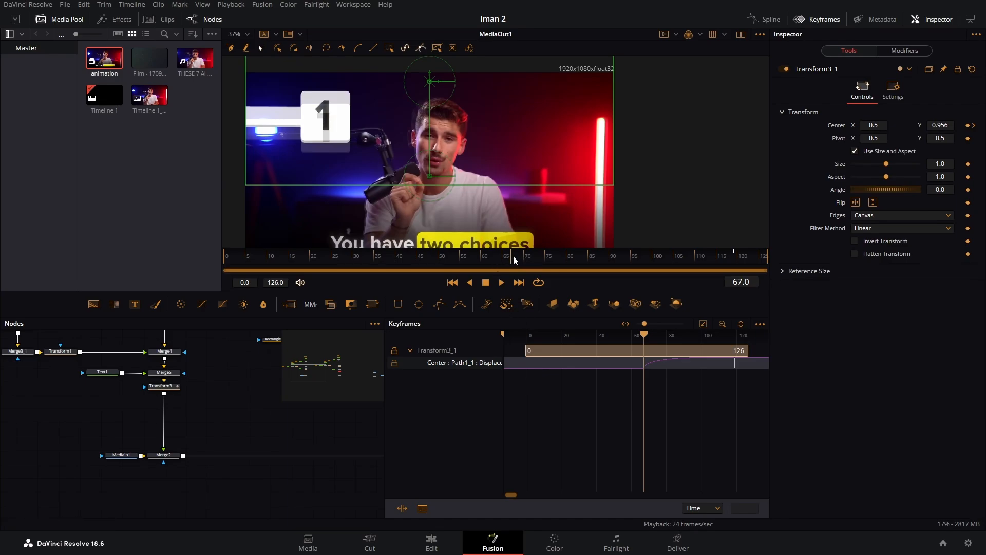
# Step: Scrub through box 2's entrance, play the whole animation from the start, and close the Keyframes editor
pyautogui.moveTo(513, 255); pyautogui.dragTo(678, 270)
pyautogui.click(451, 282)
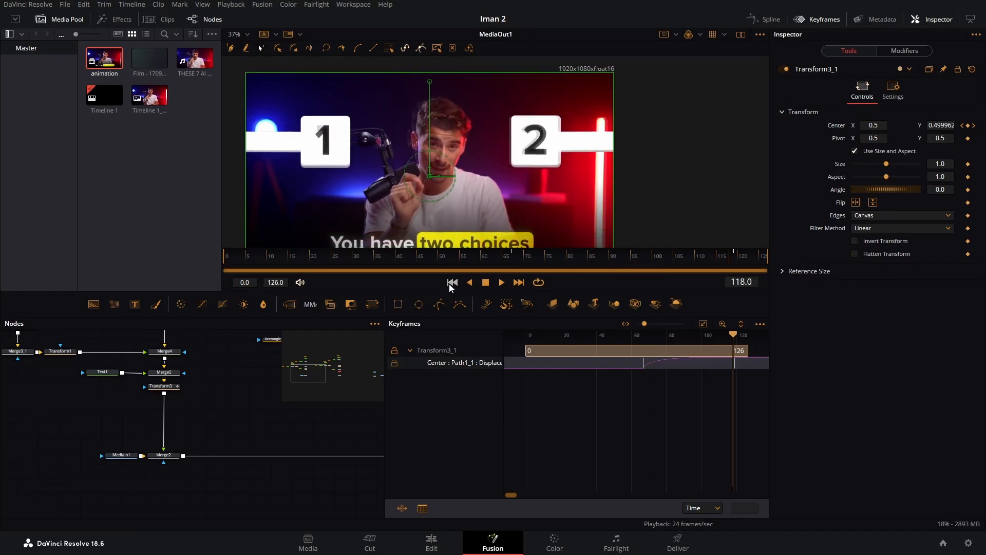
pyautogui.press('space')
pyautogui.click(485, 282)
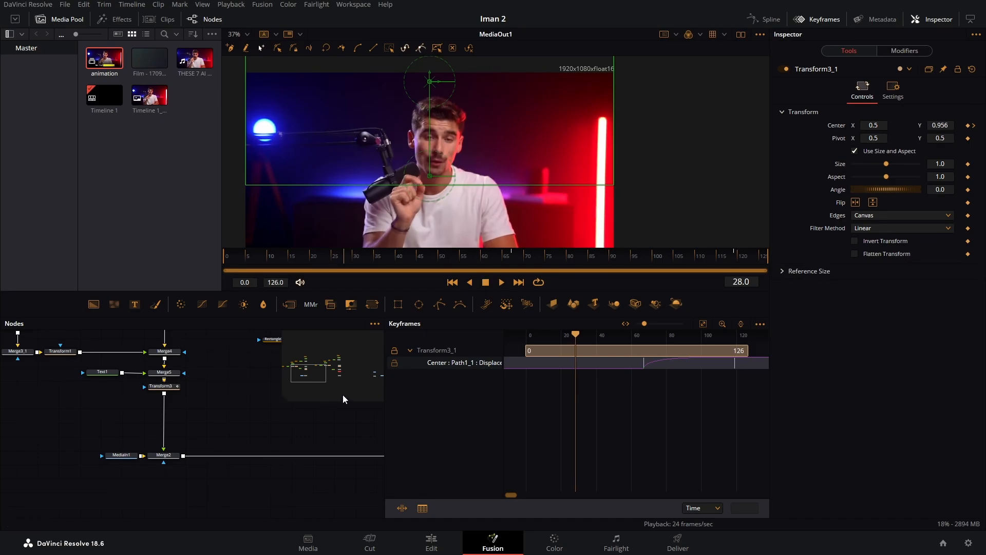
pyautogui.click(820, 19)
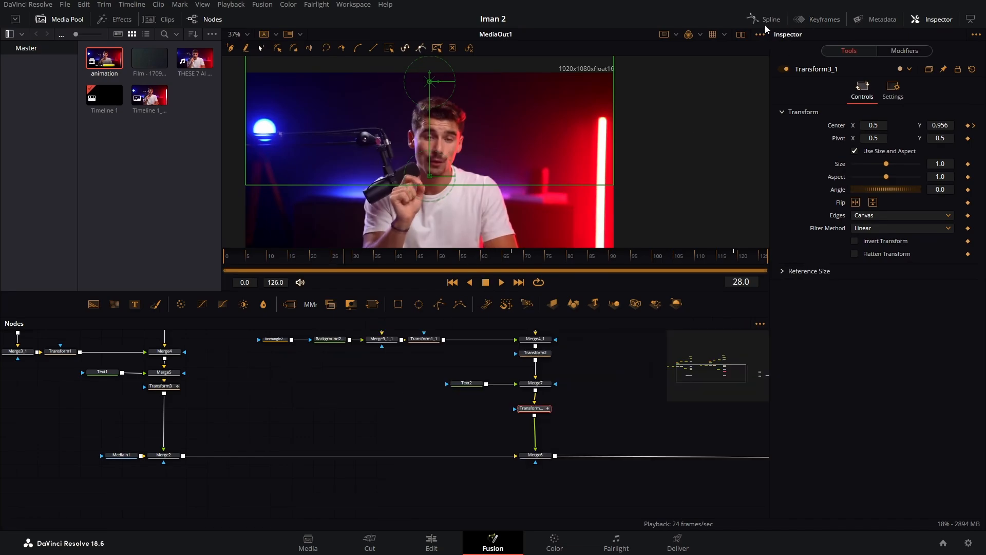
# Step: Move to frame 66, add a Text+ node, and merge it into the flow between Merge6 and Merge1
pyautogui.scroll(-2, 433, 186)
pyautogui.moveTo(405, 412); pyautogui.dragTo(234, 425)
pyautogui.moveTo(602, 202); pyautogui.dragTo(597, 137)
pyautogui.moveTo(314, 262); pyautogui.dragTo(507, 275)
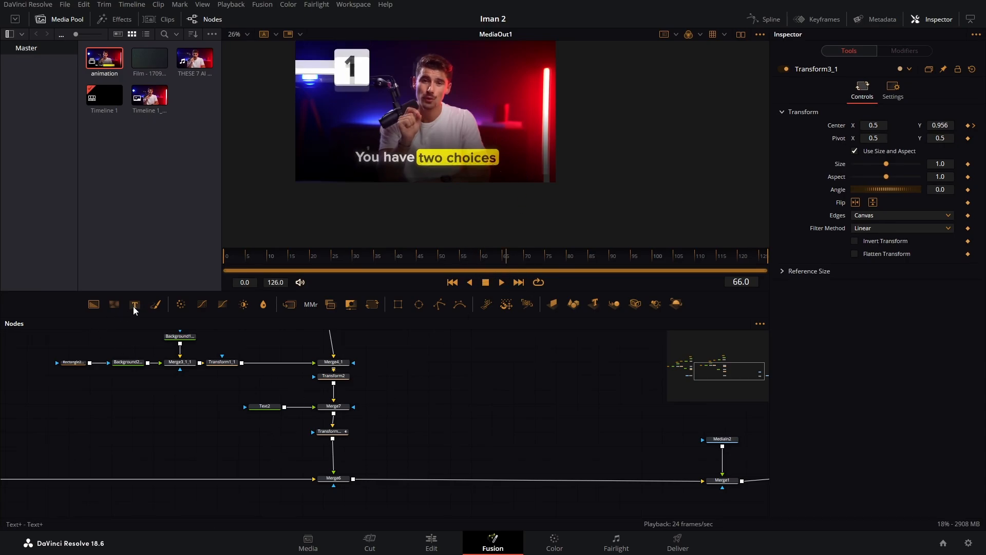
pyautogui.moveTo(436, 379); pyautogui.dragTo(448, 370)
pyautogui.moveTo(496, 396); pyautogui.dragTo(404, 469)
pyautogui.moveTo(509, 407); pyautogui.dragTo(464, 410)
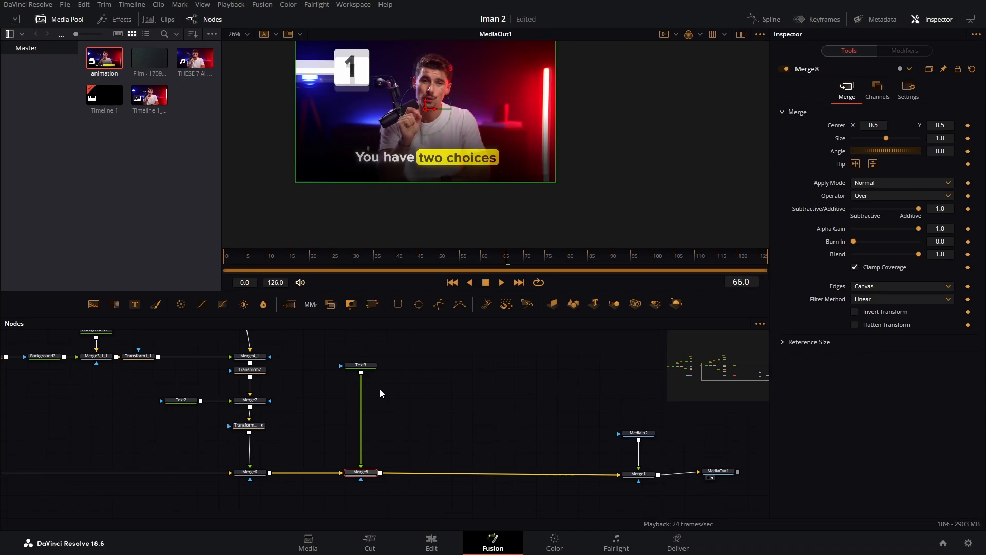
# Step: Set the new text to "You have" in Montserrat Bold and place it over the matching words of the reference caption
pyautogui.click(367, 367)
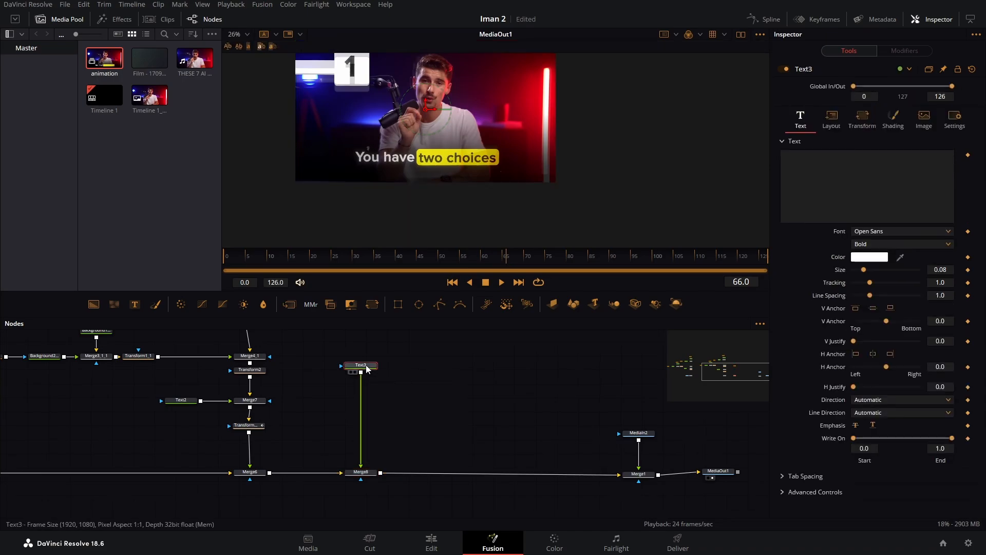
pyautogui.click(877, 232)
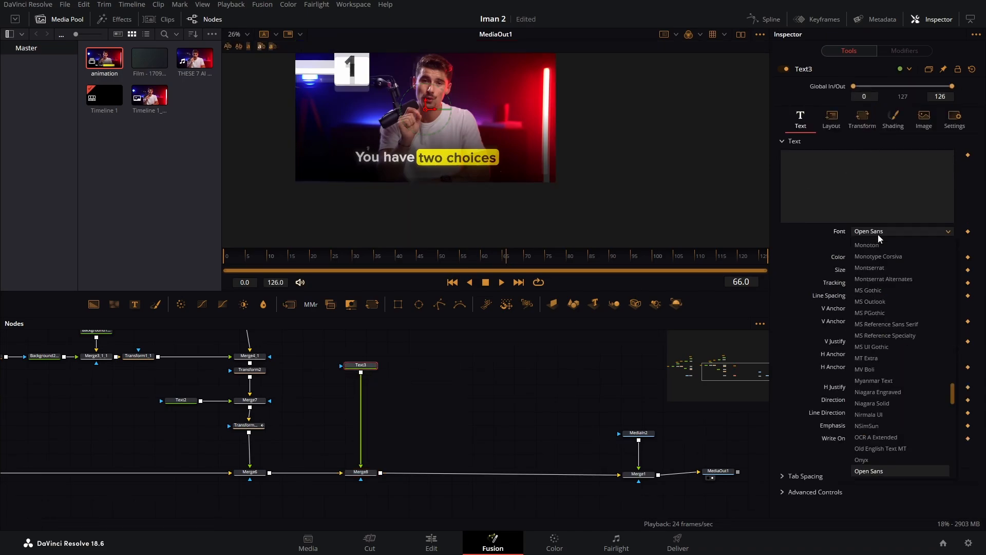
pyautogui.click(878, 267)
pyautogui.click(818, 165)
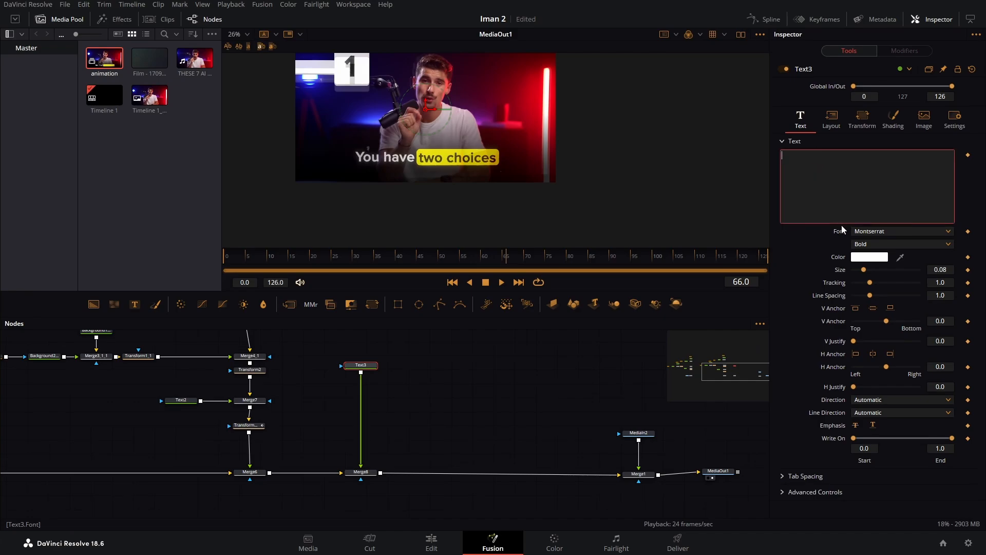
pyautogui.write('You have')
pyautogui.moveTo(425, 109); pyautogui.dragTo(388, 157)
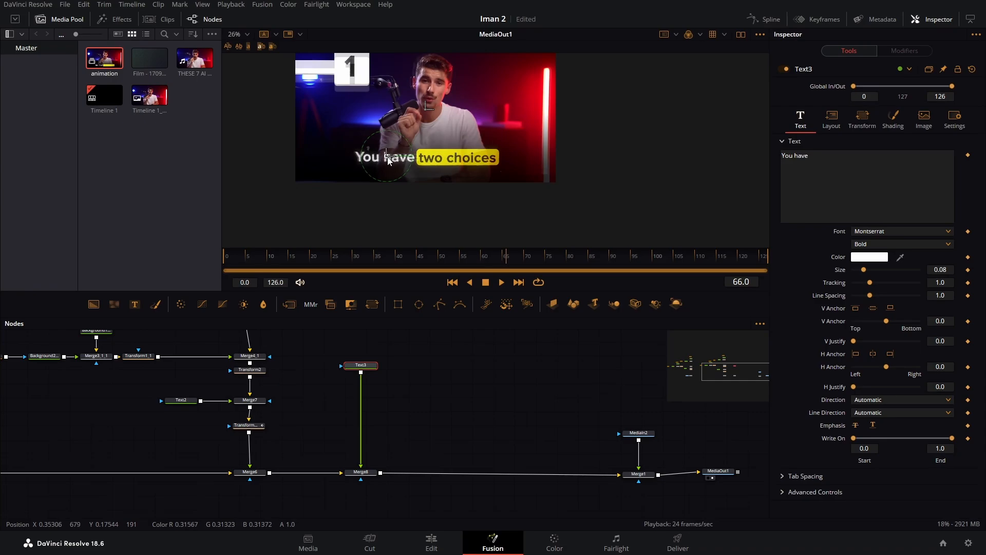
# Step: Lower Merge1's Blend to 0.457 and align "You have" with the reference caption, using a tracking of 0.959
pyautogui.click(638, 474)
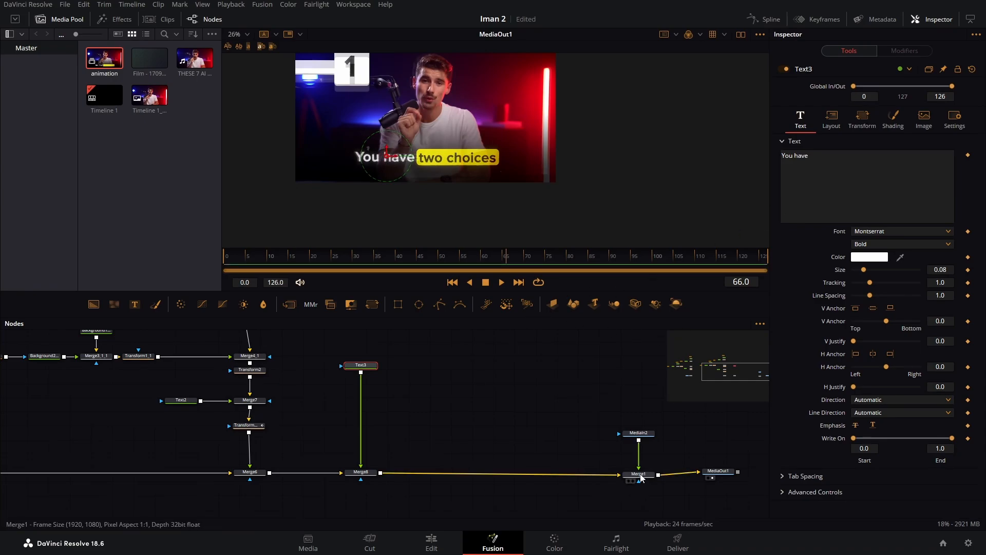
pyautogui.moveTo(912, 254); pyautogui.dragTo(883, 267)
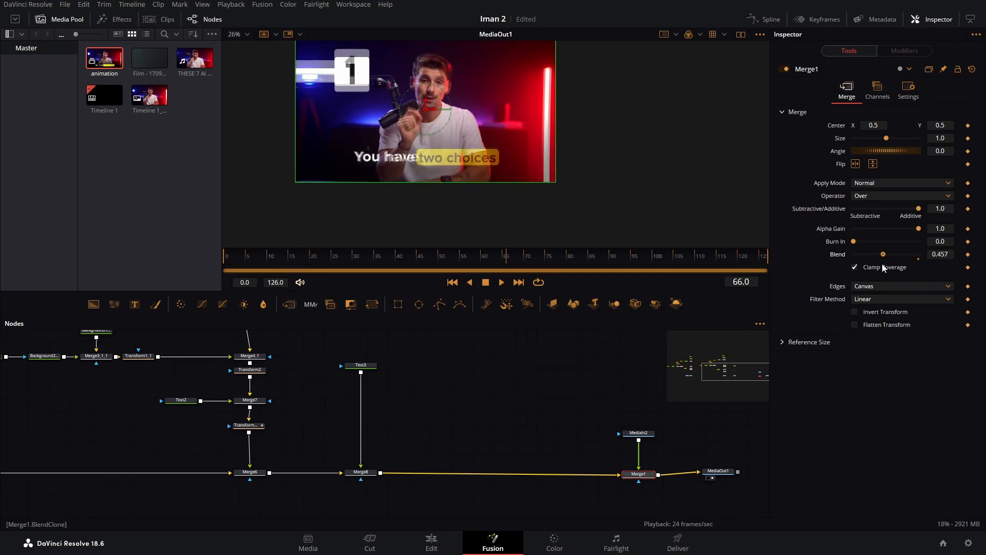
pyautogui.click(361, 365)
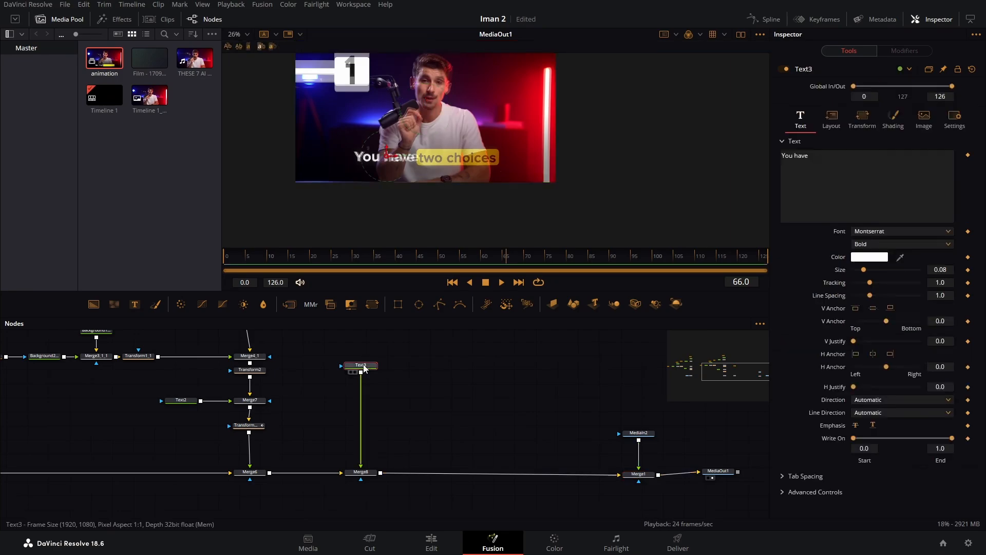
pyautogui.scroll(5, 386, 166)
pyautogui.scroll(2, 387, 166)
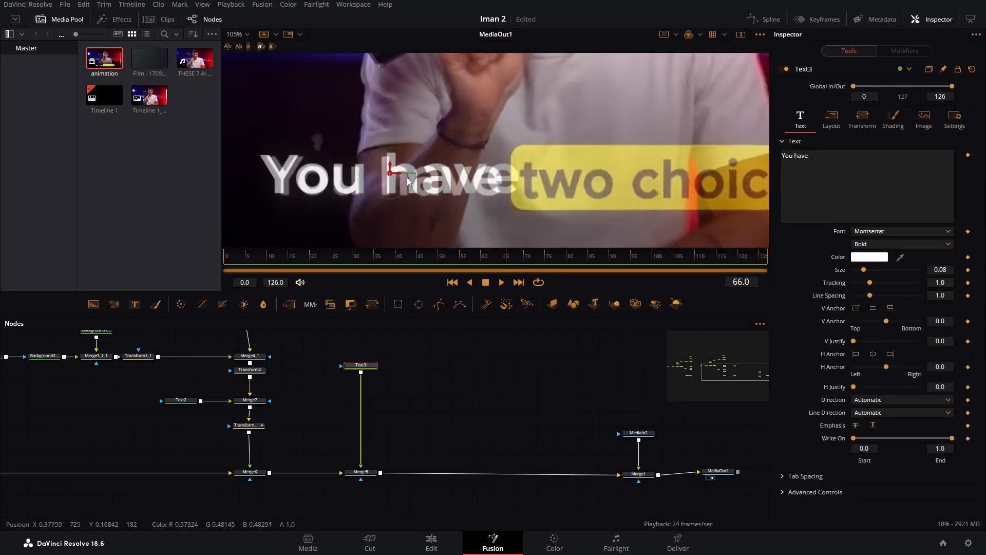
pyautogui.moveTo(390, 173); pyautogui.dragTo(379, 175)
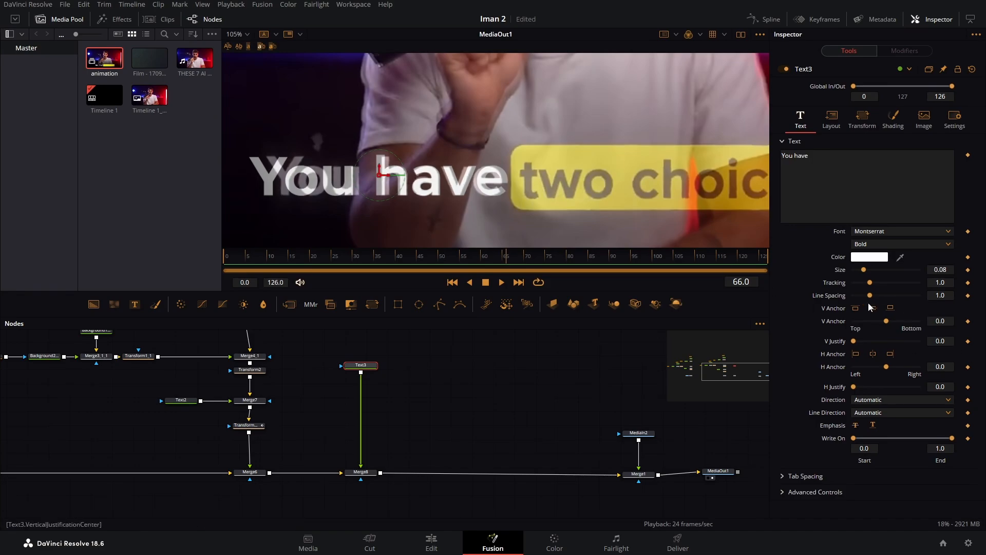
pyautogui.moveTo(952, 285); pyautogui.dragTo(943, 285)
pyautogui.moveTo(940, 282); pyautogui.dragTo(938, 283)
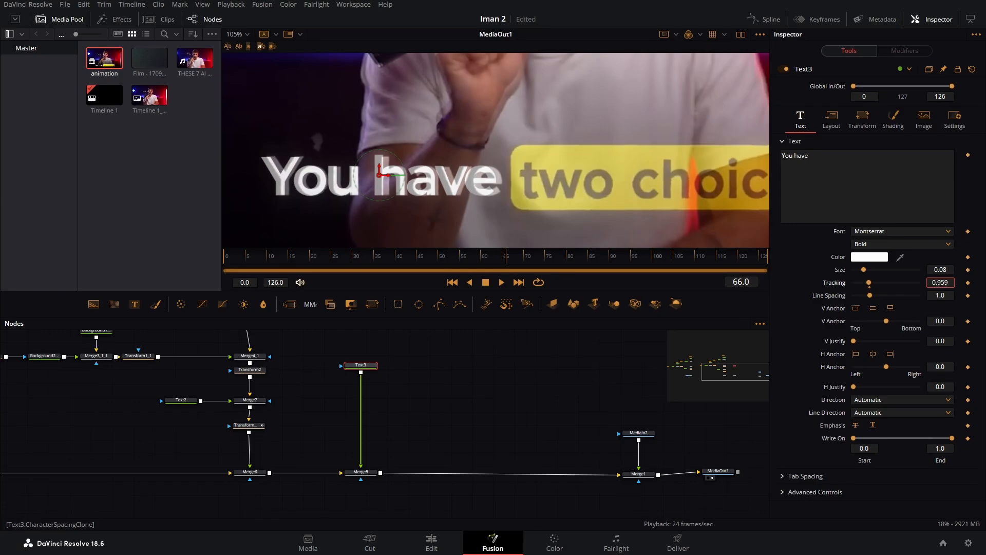
pyautogui.moveTo(388, 175); pyautogui.dragTo(392, 175)
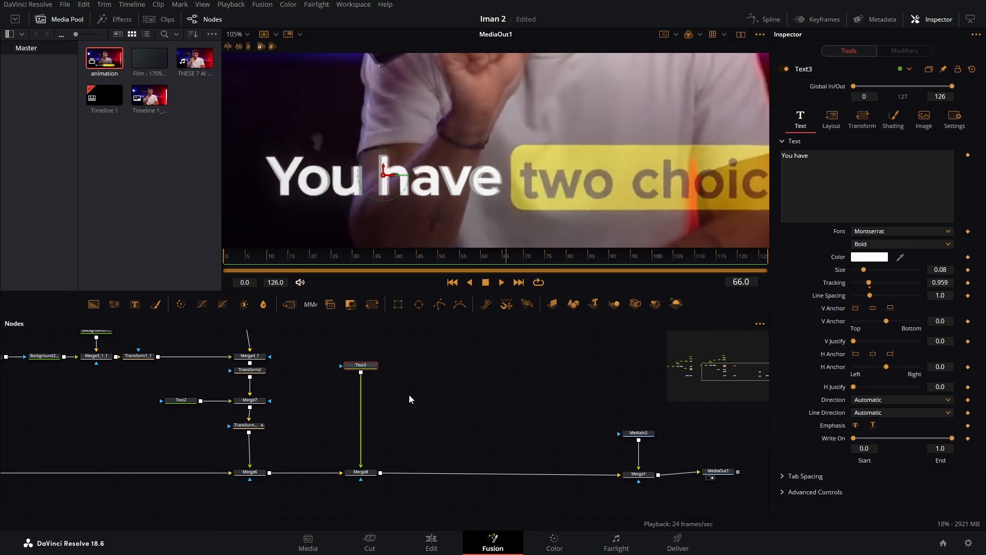
# Step: Paste a copy of the Text3 node, merge it over Text3 ahead of Merge8, and tidy the node layout
pyautogui.hotkey('ctrl', 'v')
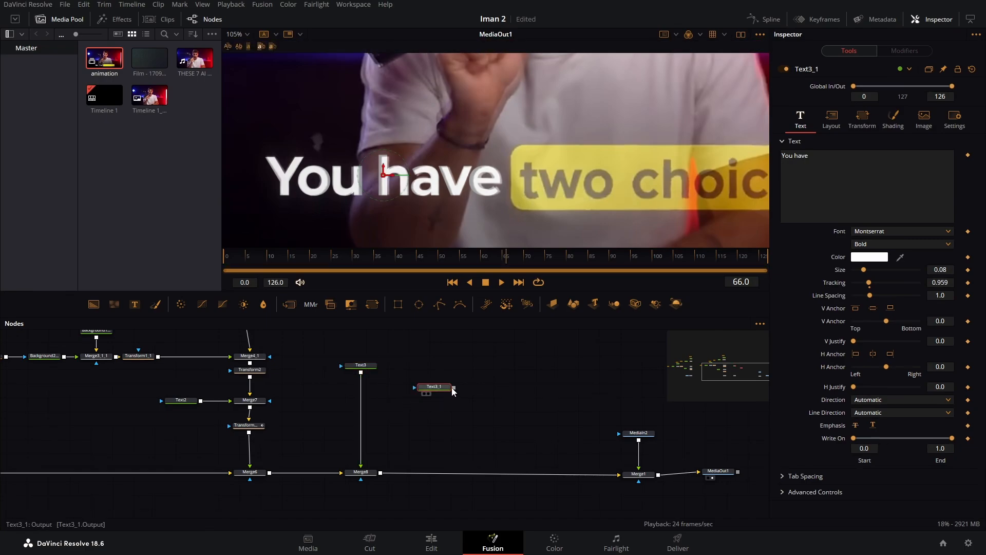
pyautogui.moveTo(454, 388); pyautogui.dragTo(362, 373)
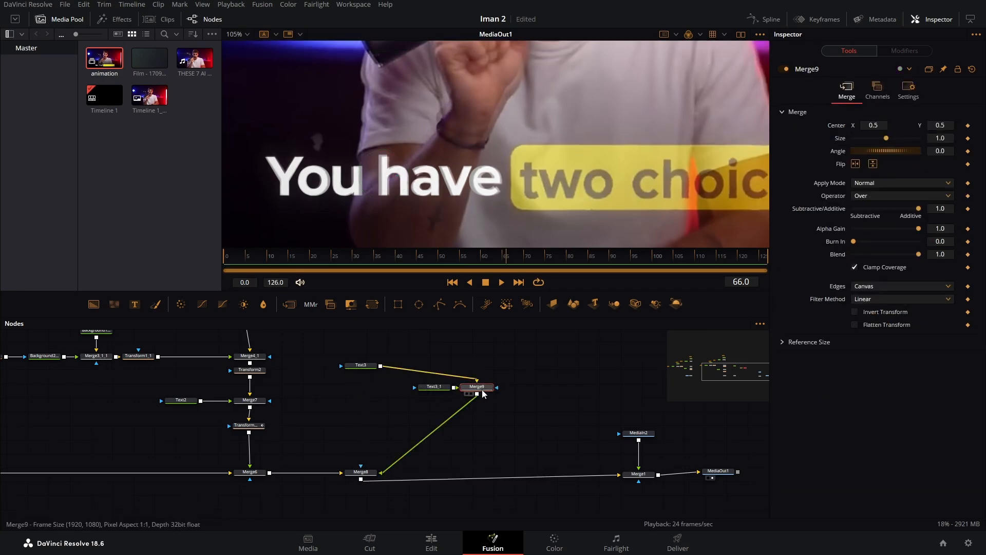
pyautogui.moveTo(483, 393); pyautogui.dragTo(366, 396)
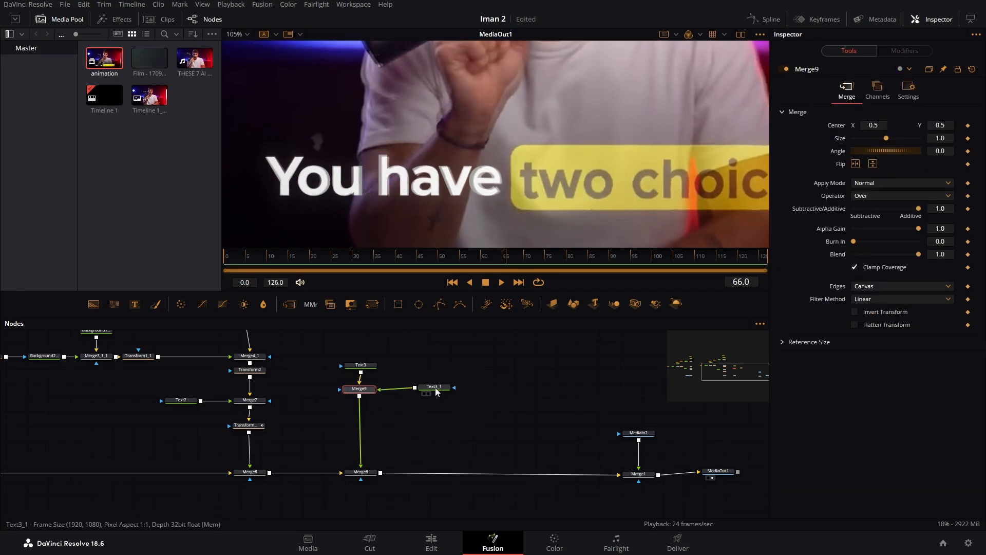
pyautogui.moveTo(436, 391); pyautogui.dragTo(334, 418)
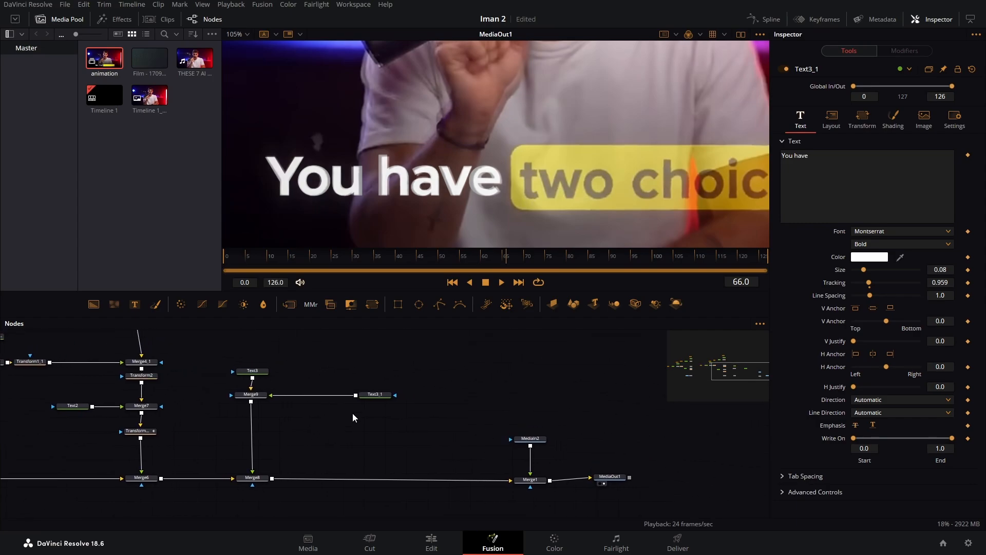
# Step: Move the copied text onto the reference's yellow highlight and change its wording to "two choices"
pyautogui.click(376, 399)
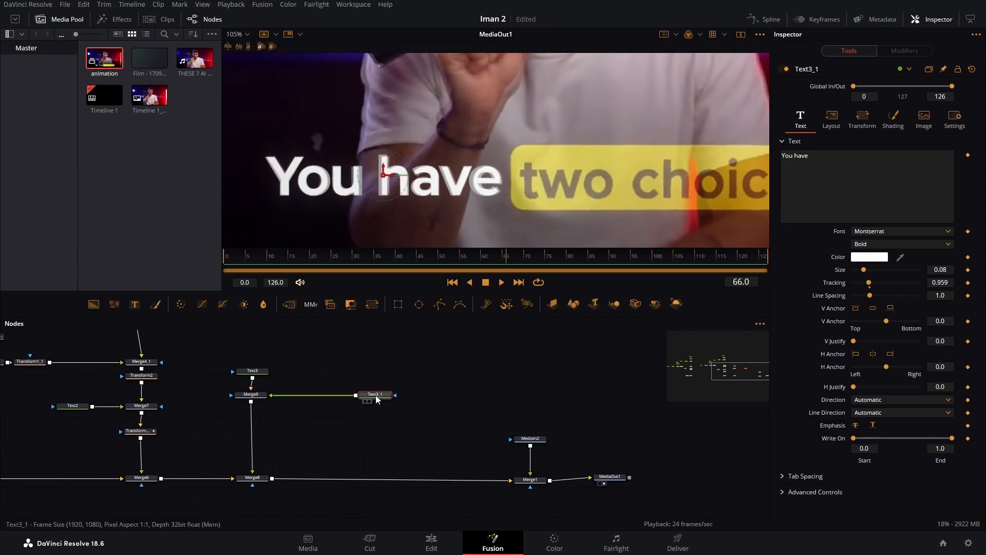
pyautogui.moveTo(385, 177); pyautogui.dragTo(613, 182)
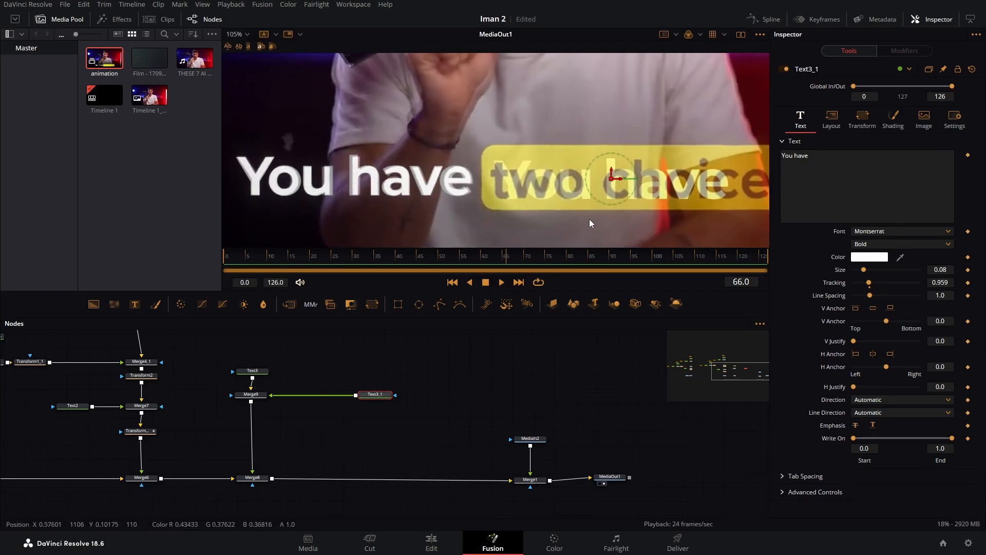
pyautogui.moveTo(590, 220); pyautogui.dragTo(548, 219)
pyautogui.click(830, 164)
pyautogui.hotkey('ctrl', 'a')
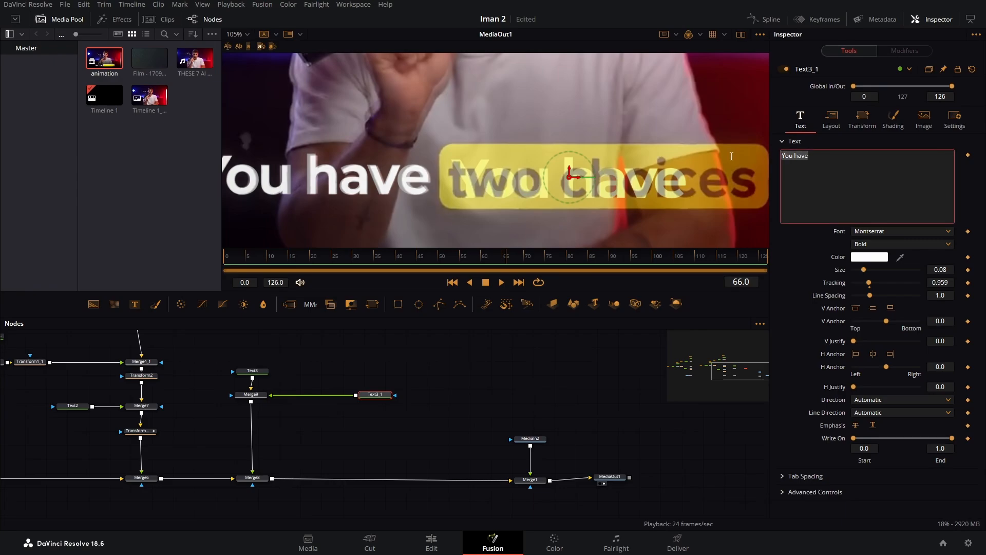
pyautogui.write('two choi')
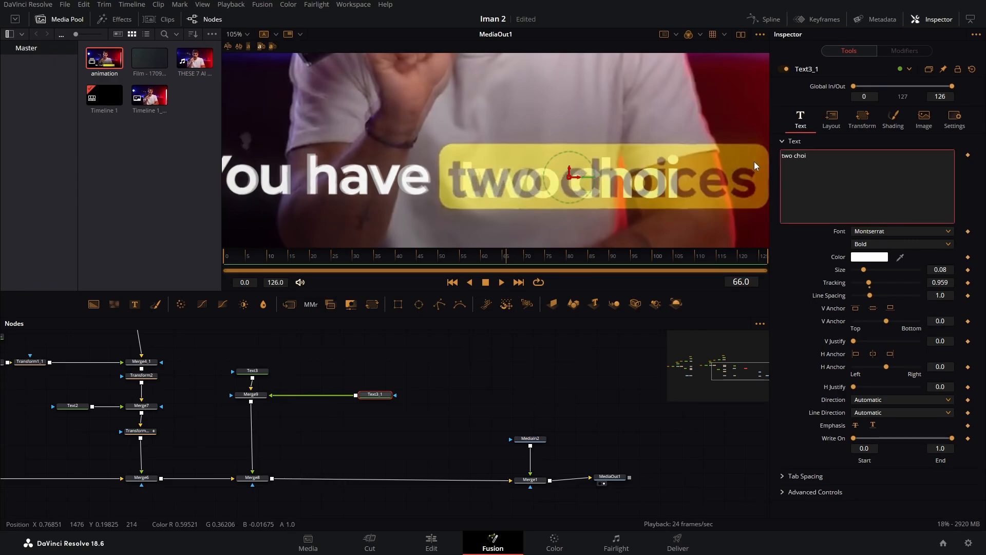
pyautogui.write('ces')
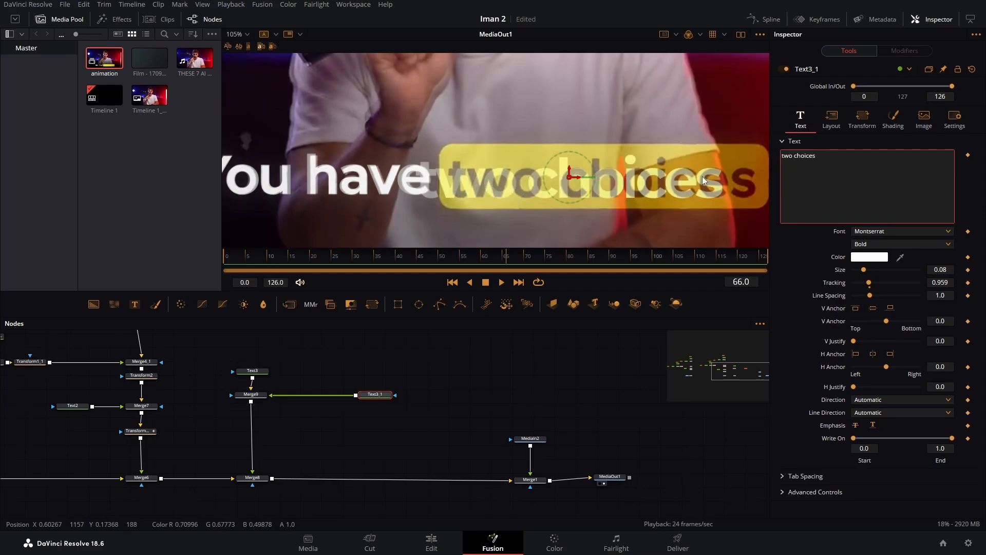
# Step: Colour the "two choices" text black and align it with the reference words inside the yellow highlight
pyautogui.click(877, 260)
pyautogui.click(372, 197)
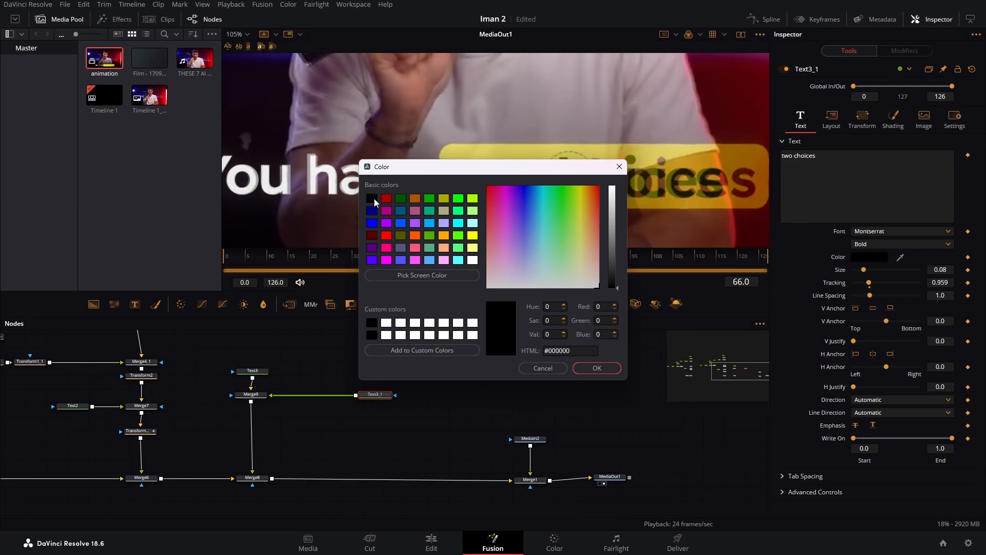
pyautogui.click(597, 367)
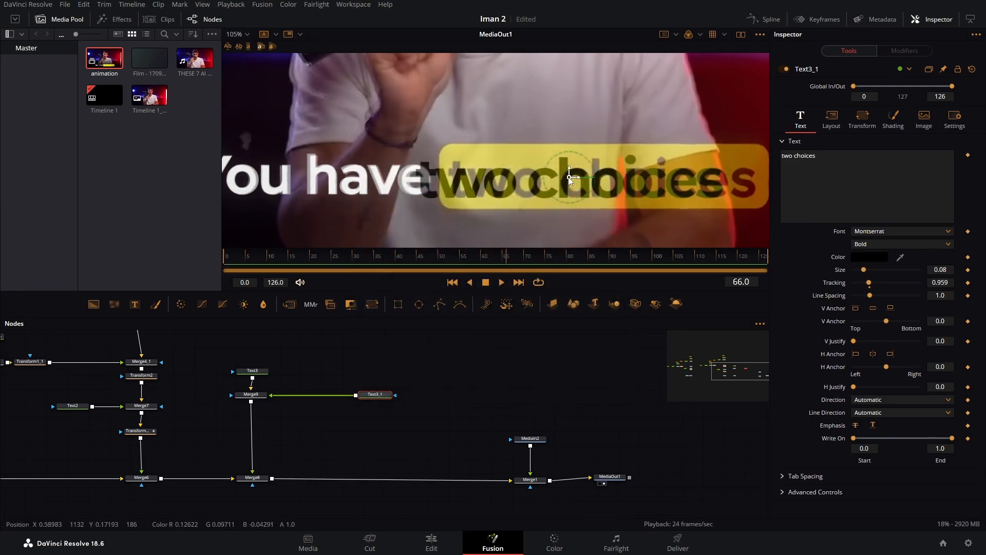
pyautogui.moveTo(570, 178); pyautogui.dragTo(598, 179)
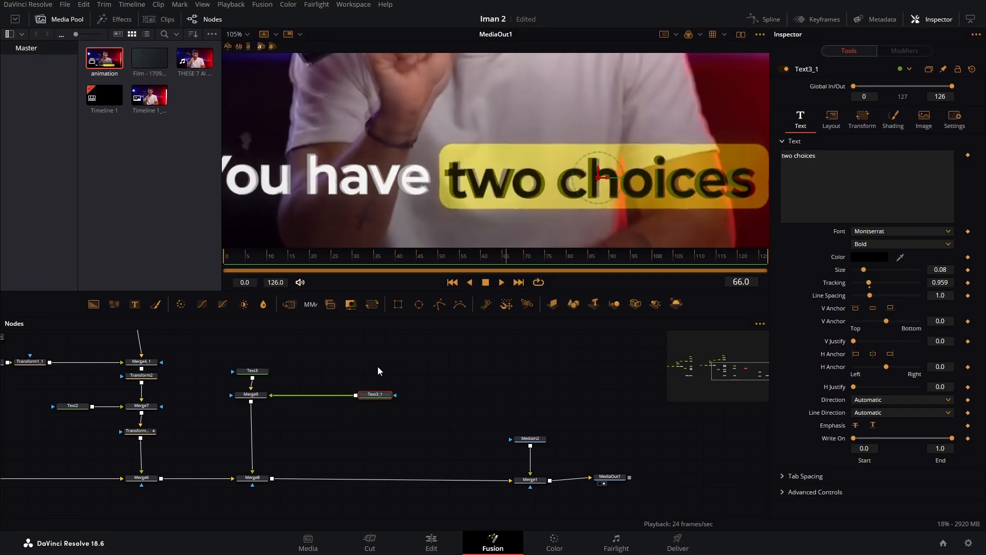
# Step: Merge a Background node with the "two choices" text node Text3_1 and colour it pure yellow (#ffff00)
pyautogui.moveTo(94, 305); pyautogui.dragTo(332, 398)
pyautogui.click(338, 372)
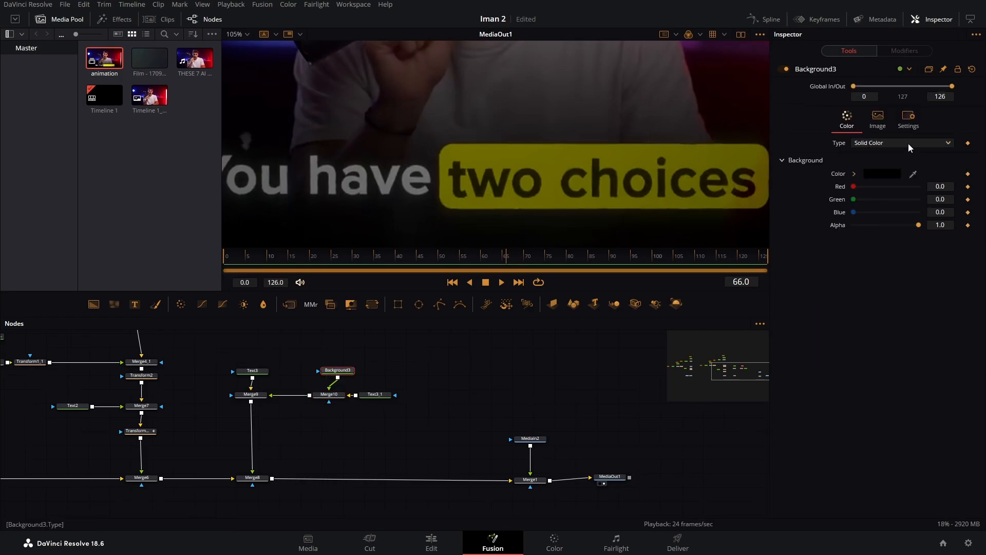
pyautogui.click(882, 173)
pyautogui.click(471, 237)
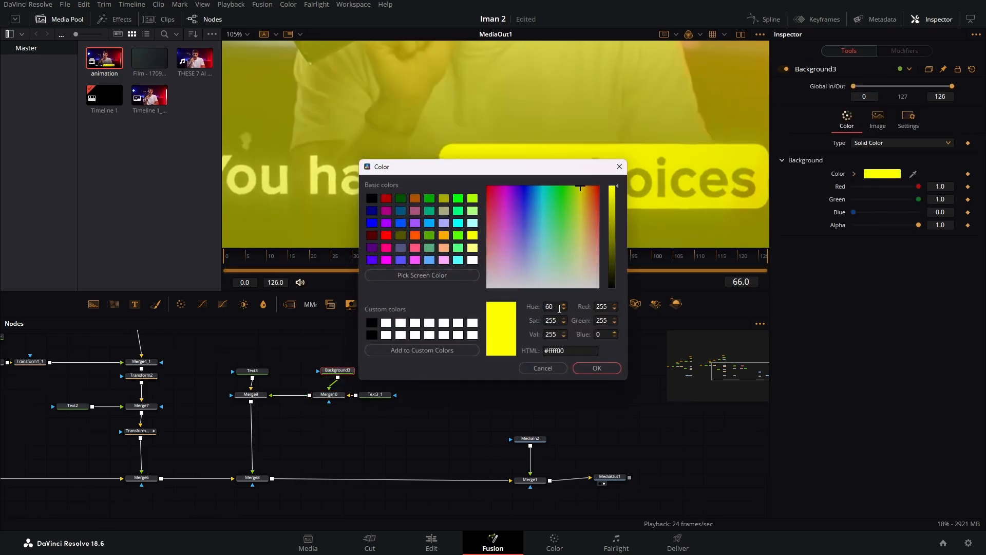
pyautogui.click(596, 368)
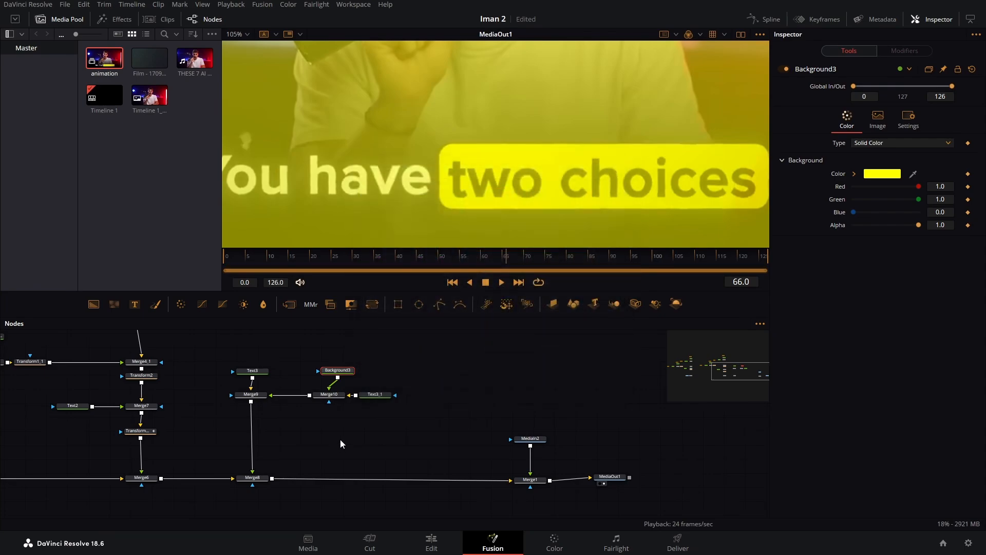
# Step: Set the Operator of Merge10 to Under so the yellow background sits behind the "two choices" text
pyautogui.click(329, 395)
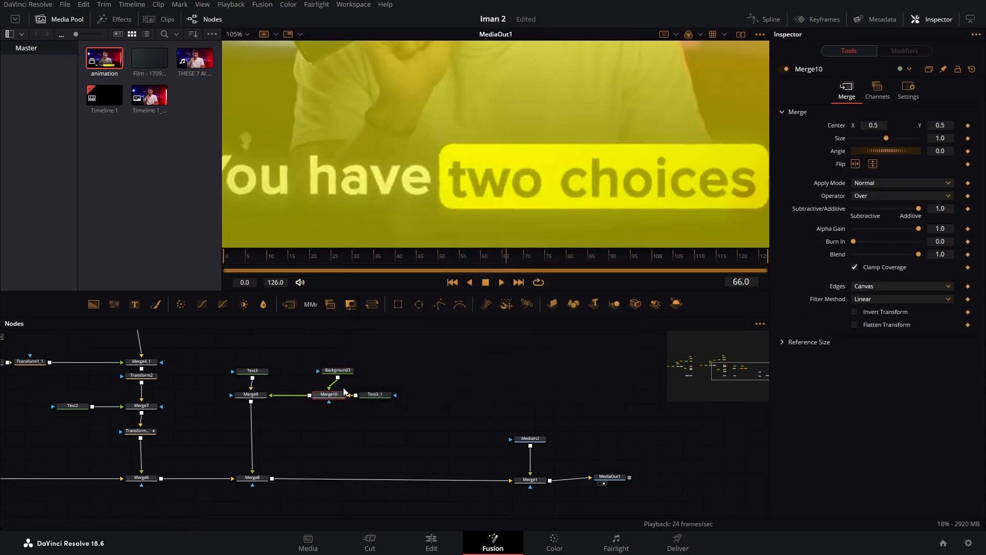
pyautogui.click(889, 196)
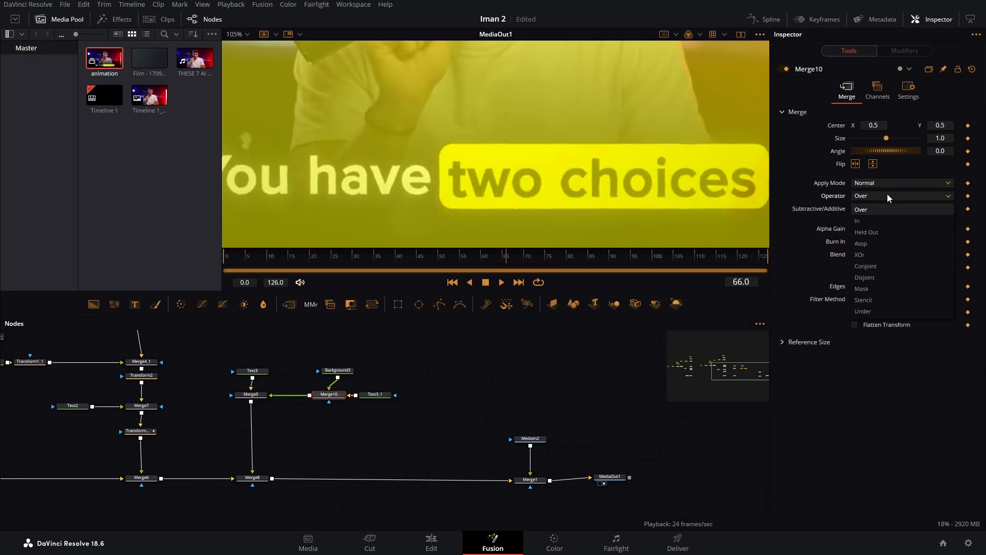
pyautogui.click(863, 311)
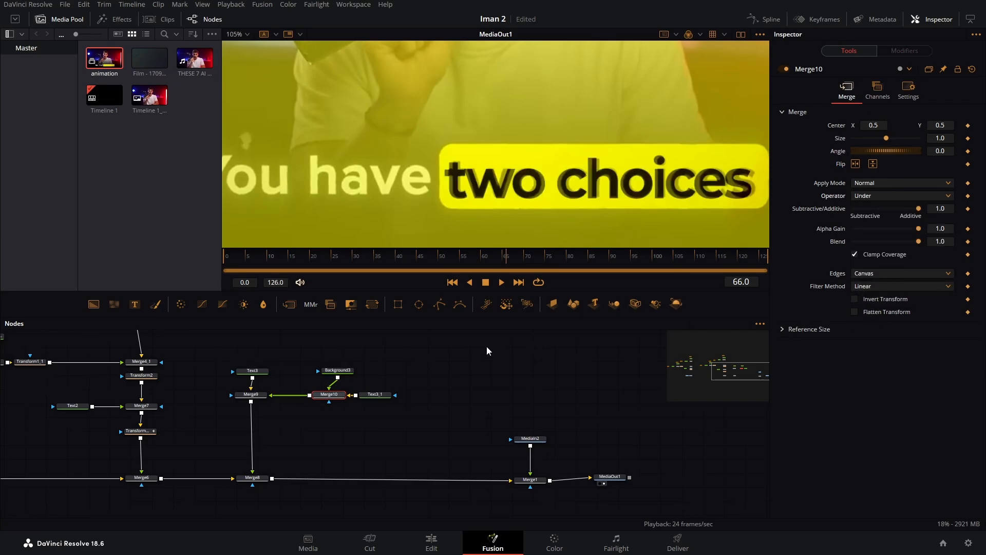
# Step: Mask Background3 with a rectangle and move the mask over the words "two choices"
pyautogui.moveTo(343, 368); pyautogui.dragTo(339, 362)
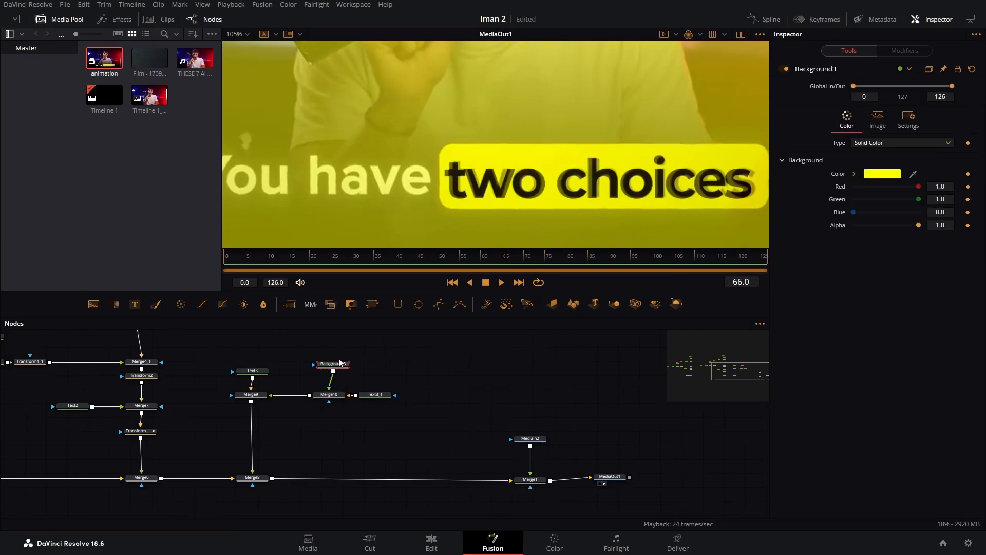
pyautogui.moveTo(399, 304); pyautogui.dragTo(359, 402)
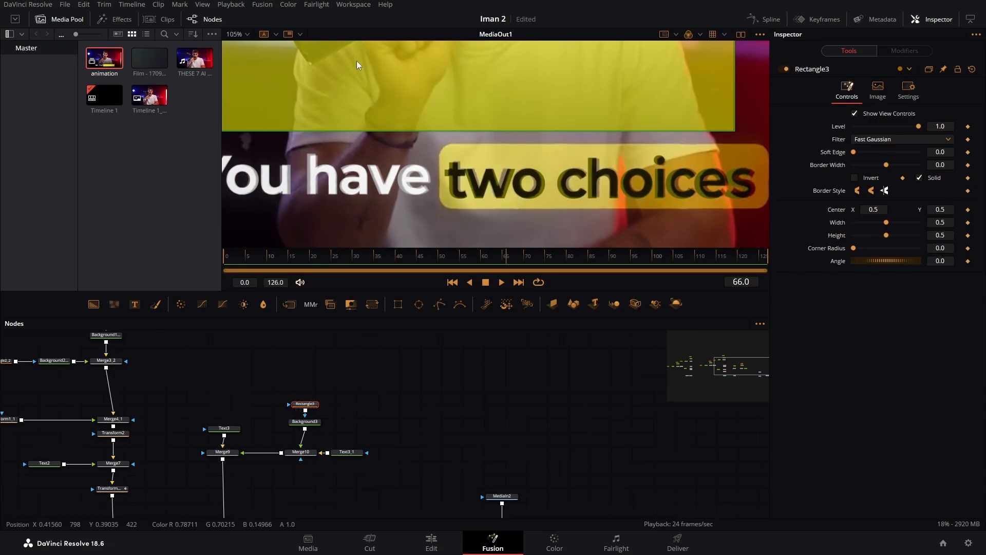
pyautogui.hotkey('ctrl', 'f')
pyautogui.scroll(-2, 526, 161)
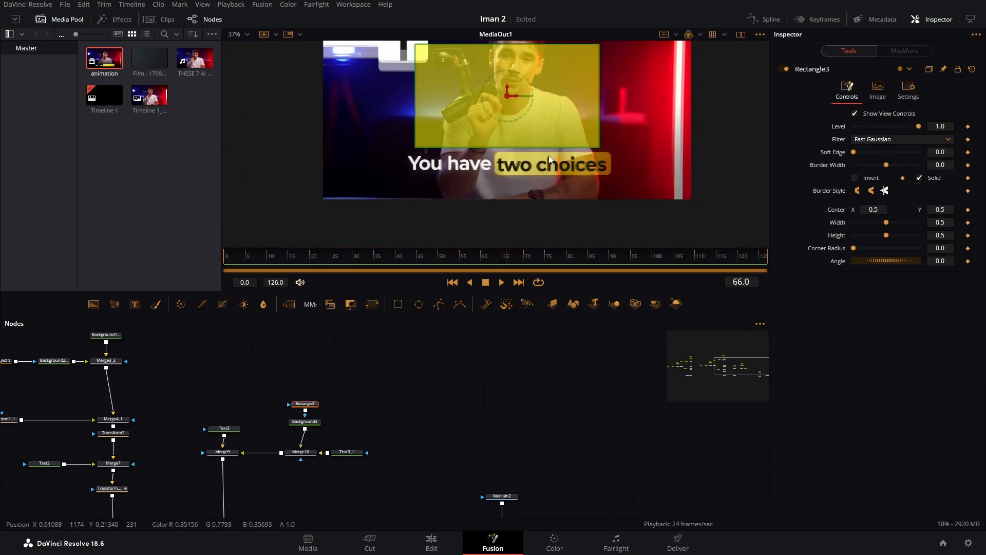
pyautogui.moveTo(464, 98); pyautogui.dragTo(509, 166)
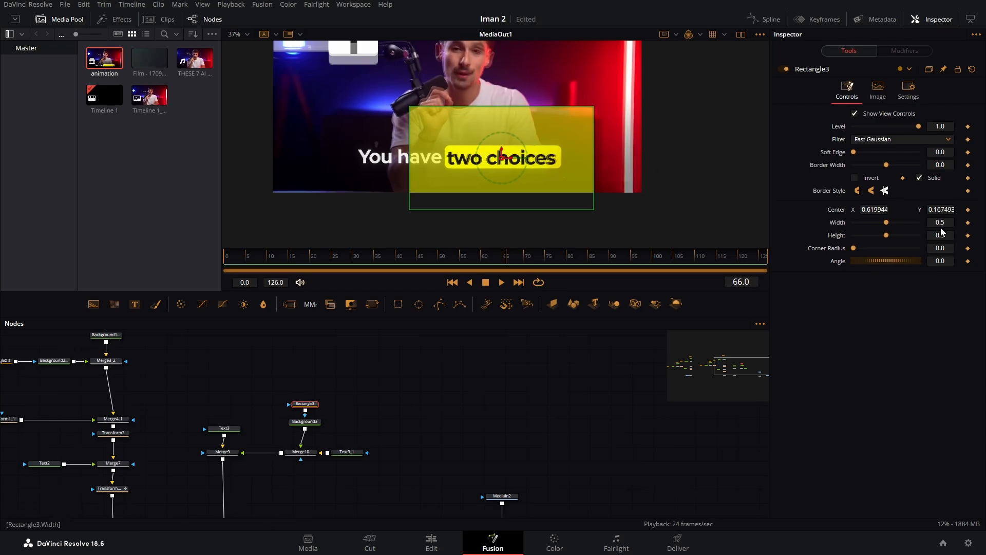
# Step: Fit the rectangle mask to the reference highlight with width 0.316, height 0.112 and corner radius 0.394
pyautogui.moveTo(940, 223); pyautogui.dragTo(920, 222)
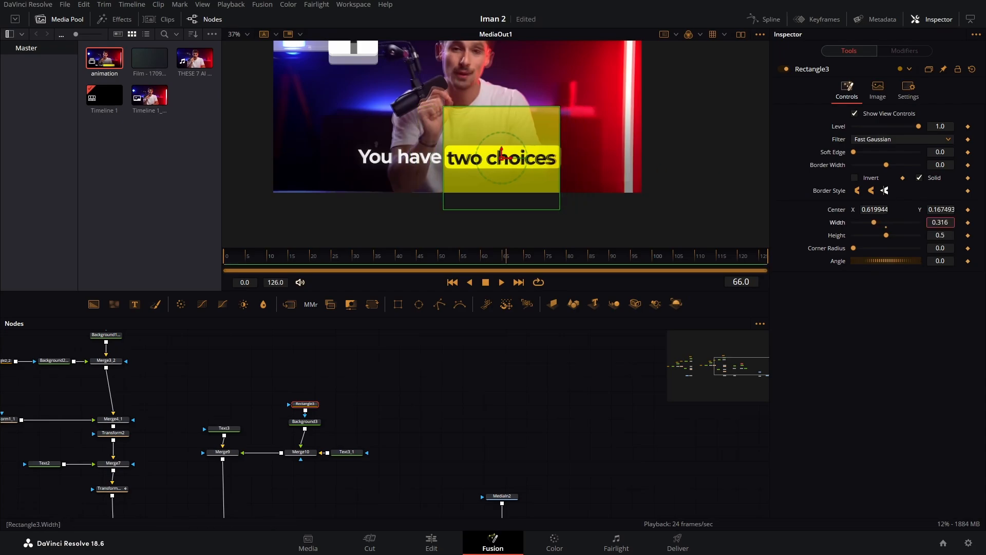
pyautogui.scroll(4, 558, 176)
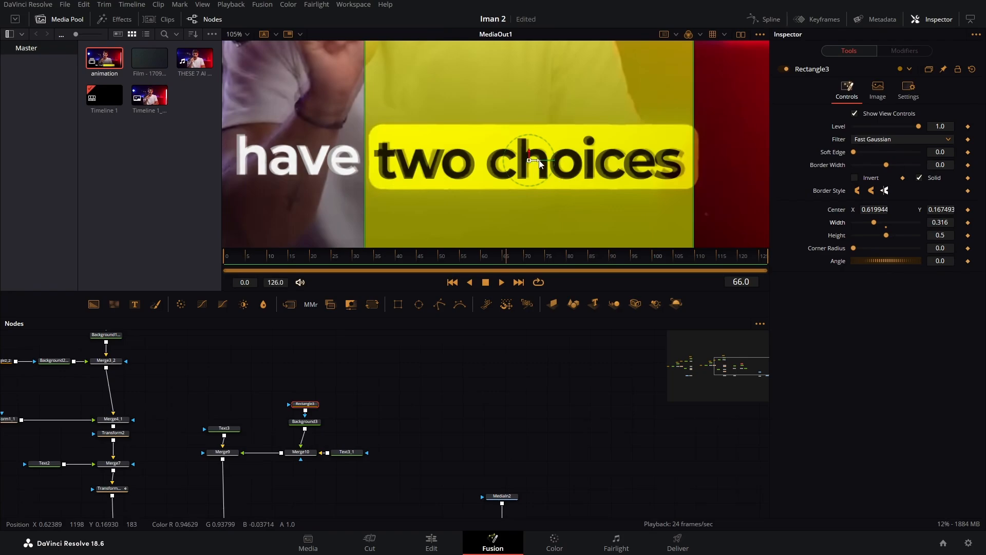
pyautogui.moveTo(540, 161); pyautogui.dragTo(545, 164)
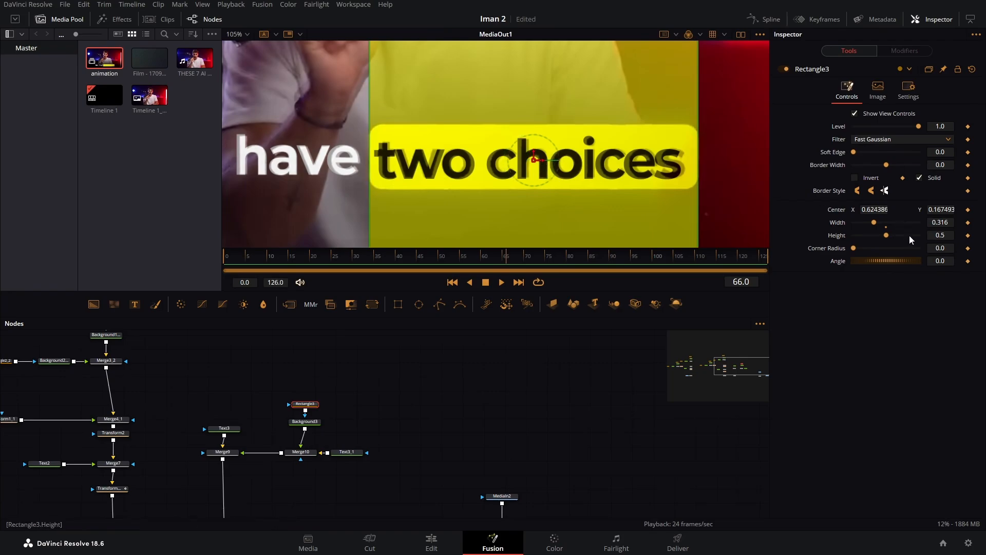
pyautogui.moveTo(948, 235); pyautogui.dragTo(912, 234)
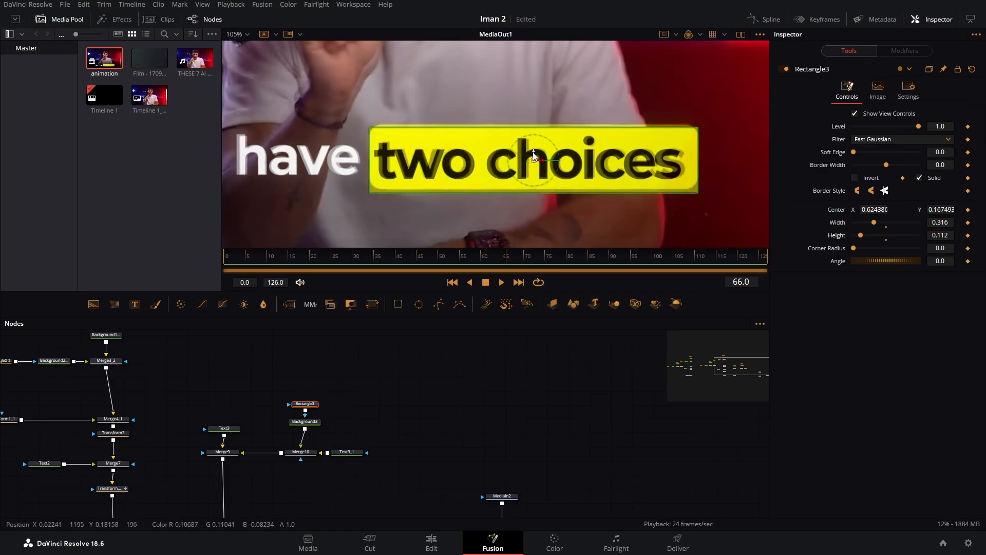
pyautogui.moveTo(535, 155); pyautogui.dragTo(534, 153)
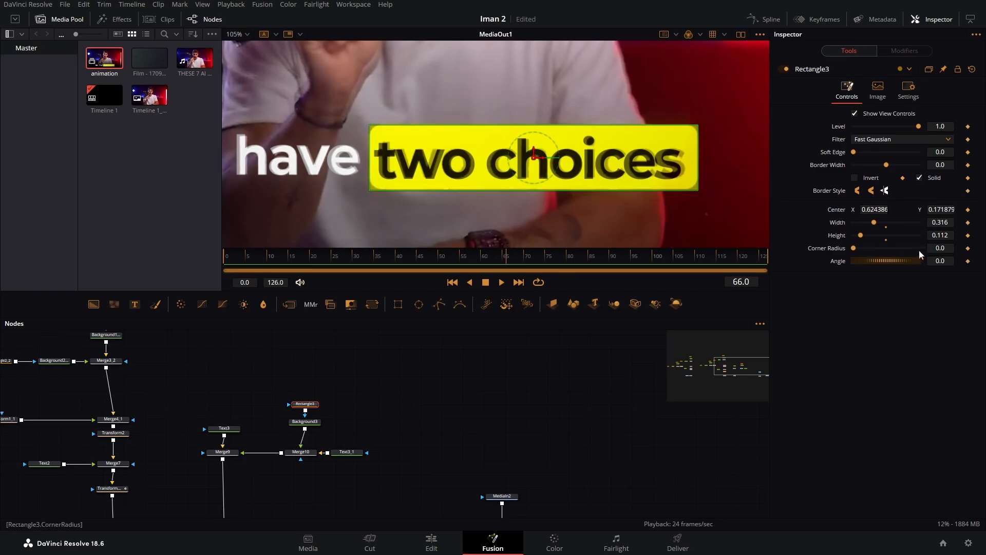
pyautogui.moveTo(939, 248); pyautogui.dragTo(950, 248)
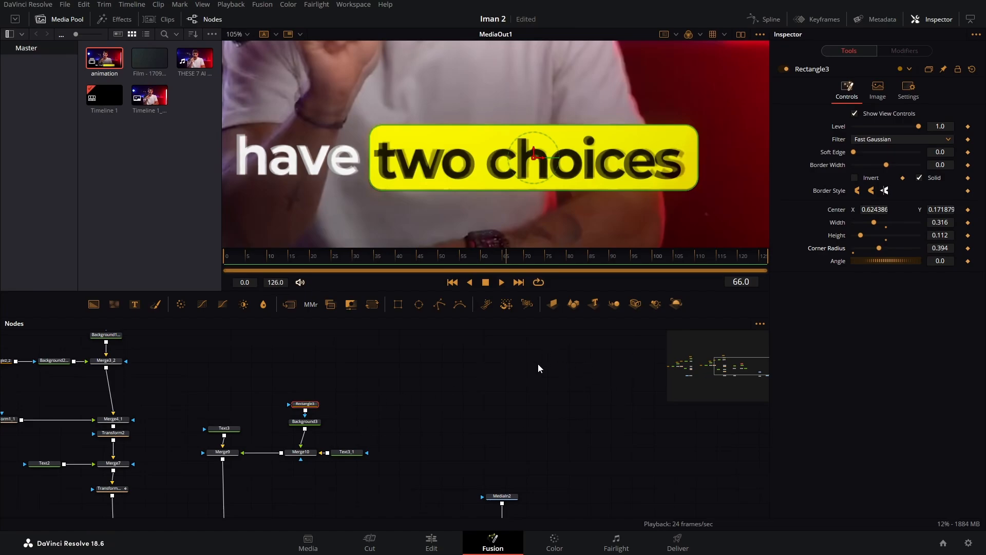
# Step: Set Merge1's Blend to 0 and nudge the "two choices" text to the centre of the yellow box
pyautogui.scroll(-2, 470, 476)
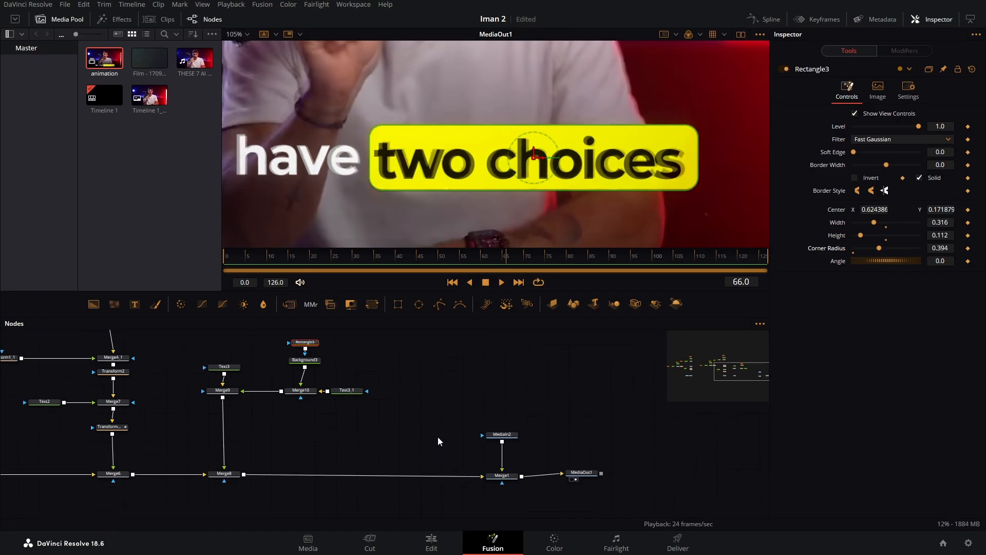
pyautogui.click(502, 476)
pyautogui.moveTo(882, 255); pyautogui.dragTo(838, 279)
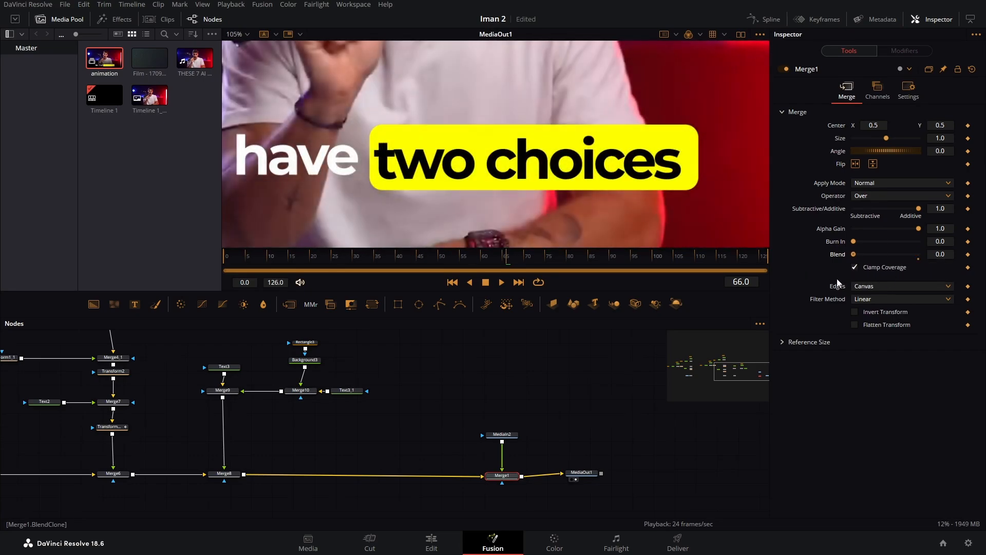
pyautogui.click(343, 390)
pyautogui.moveTo(533, 156); pyautogui.dragTo(532, 150)
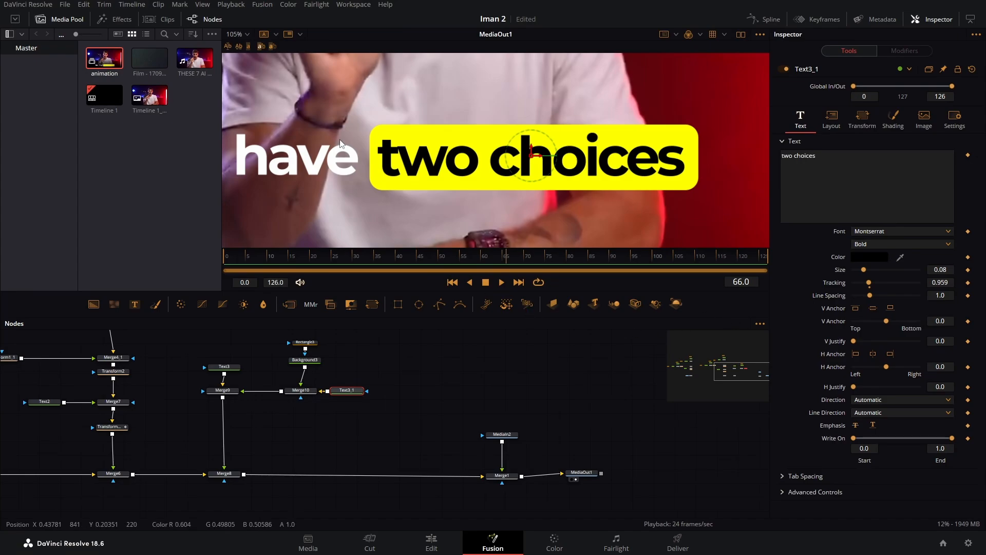
pyautogui.scroll(-4, 472, 191)
pyautogui.scroll(-3, 513, 200)
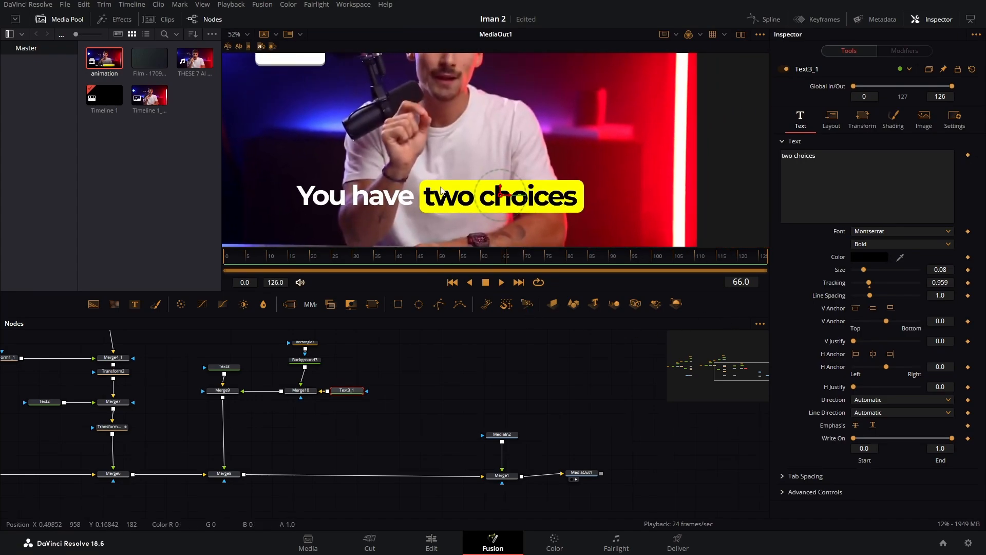
# Step: Set Merge1's Blend to 1.0 and go to frame 35, where the reference caption starts to enter
pyautogui.click(502, 475)
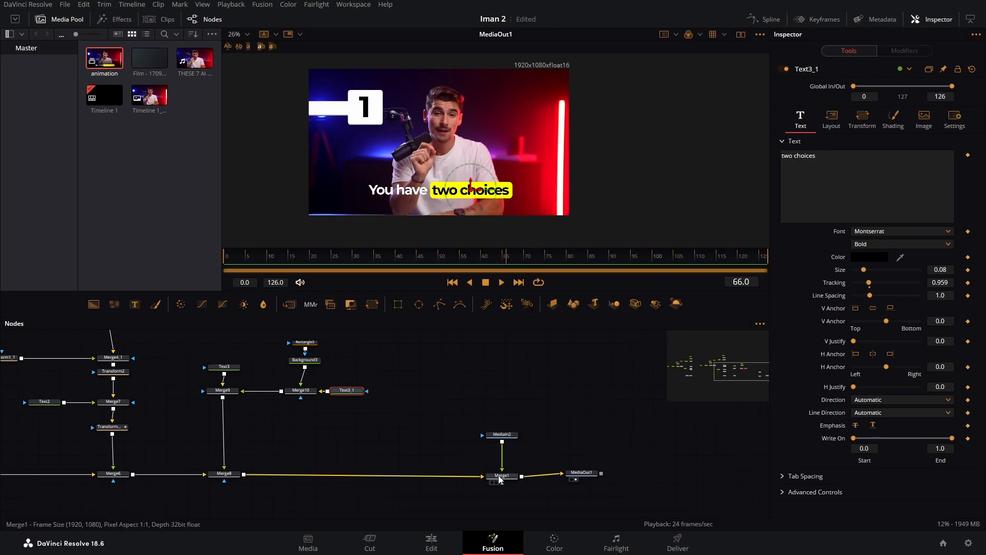
pyautogui.moveTo(853, 256); pyautogui.dragTo(922, 252)
pyautogui.moveTo(460, 260); pyautogui.dragTo(378, 264)
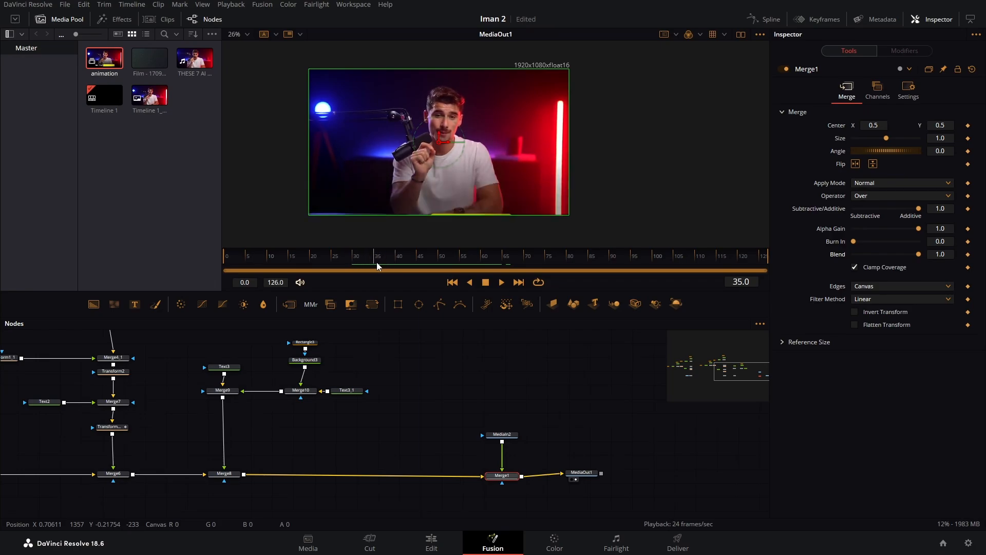
# Step: Add a Transform node after Merge9, ahead of Merge8, to control the whole caption
pyautogui.click(224, 391)
pyautogui.hotkey('shift', 'space')
pyautogui.write('trans')
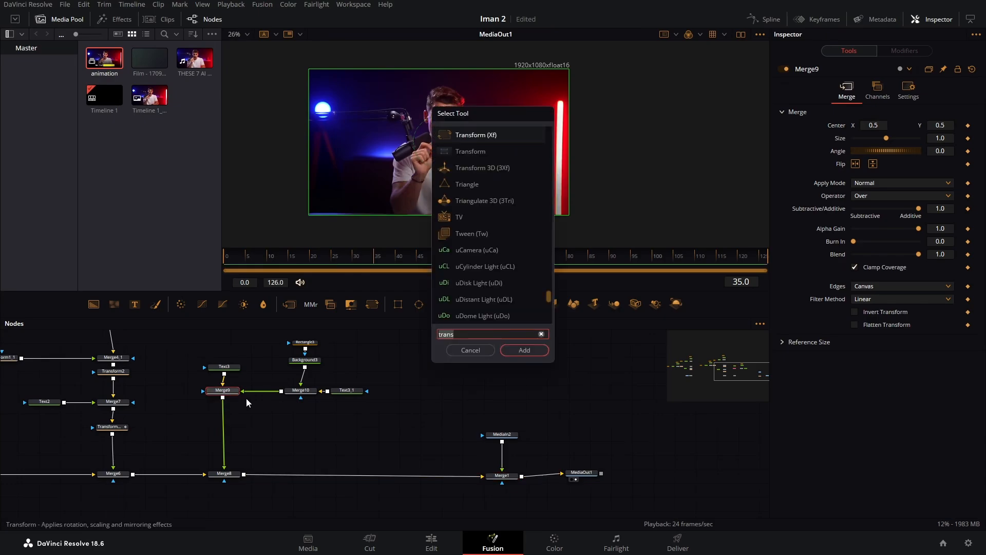
pyautogui.press('Return')
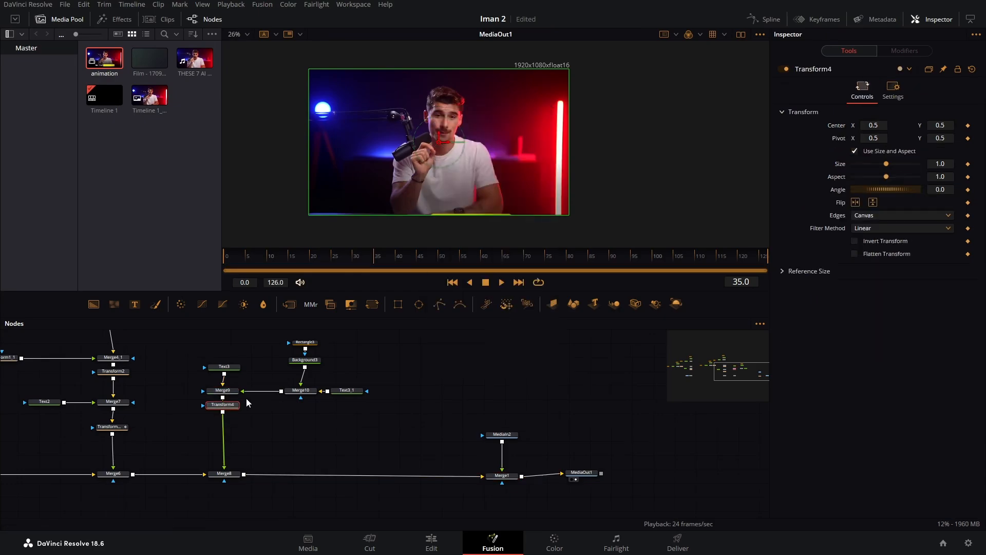
# Step: Keyframe the Center of Transform4 at frames 35 and 60, and return to frame 35
pyautogui.click(968, 125)
pyautogui.moveTo(431, 261)
pyautogui.mouseDown()
pyautogui.moveTo(494, 259)
pyautogui.moveTo(482, 266)
pyautogui.mouseUp()
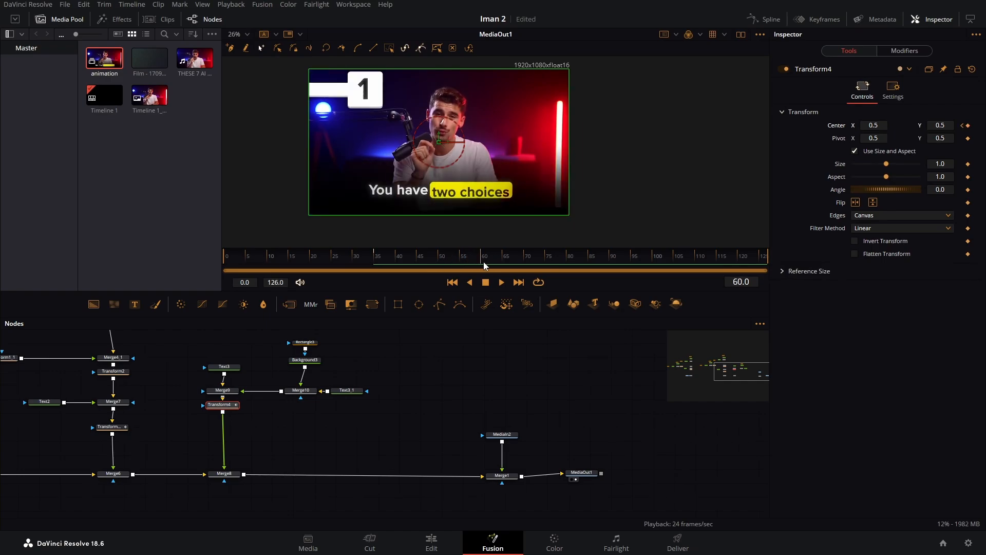
pyautogui.click(968, 126)
pyautogui.moveTo(468, 261); pyautogui.dragTo(378, 266)
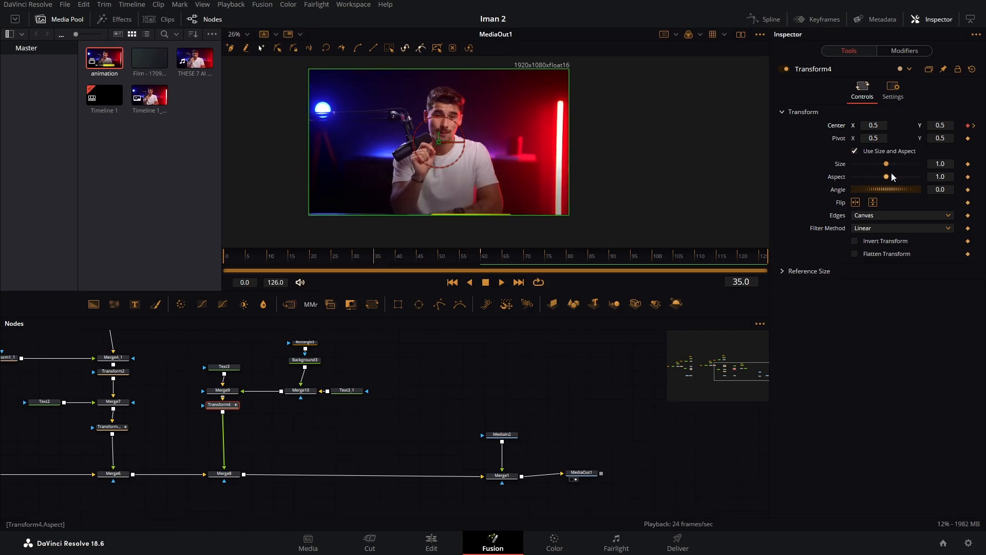
# Step: Lower Merge1's Blend to 0.079 and scrub around frame 35
pyautogui.click(507, 474)
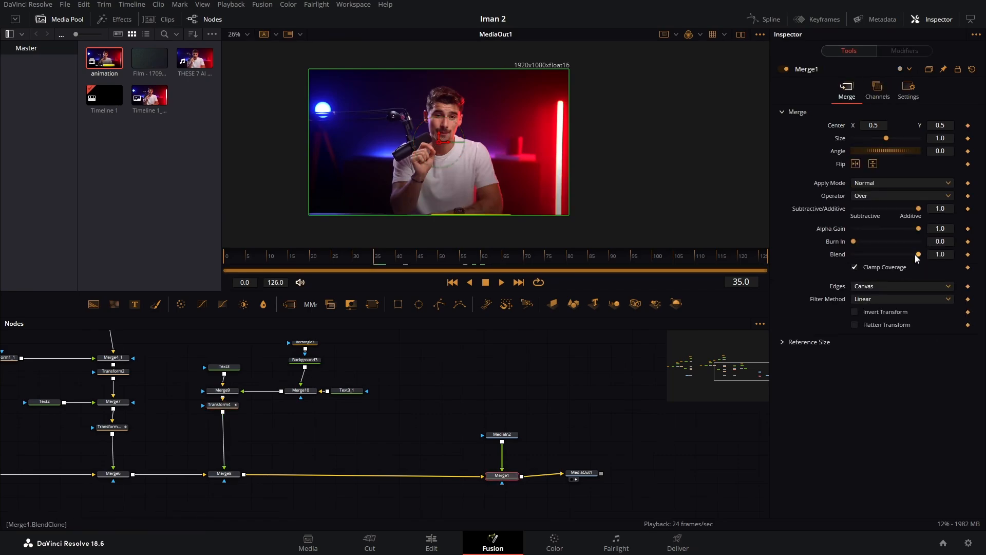
pyautogui.moveTo(918, 255); pyautogui.dragTo(859, 266)
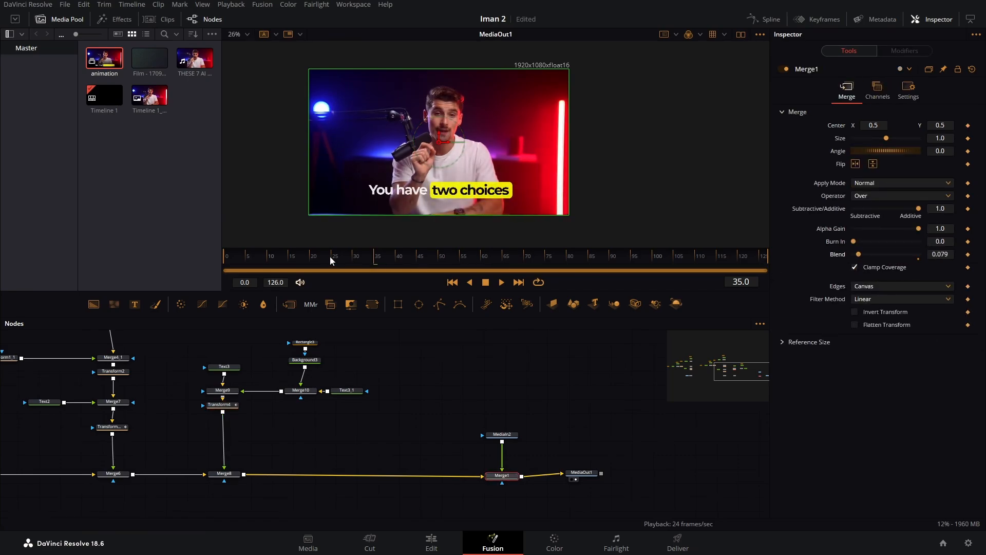
pyautogui.moveTo(392, 263)
pyautogui.mouseDown()
pyautogui.moveTo(467, 265)
pyautogui.moveTo(380, 258)
pyautogui.moveTo(498, 267)
pyautogui.moveTo(374, 263)
pyautogui.mouseUp()
# Step: At frame 35, move the caption out below the picture by setting Transform4's Center Y to 0.261
pyautogui.scroll(2, 399, 194)
pyautogui.scroll(2, 399, 195)
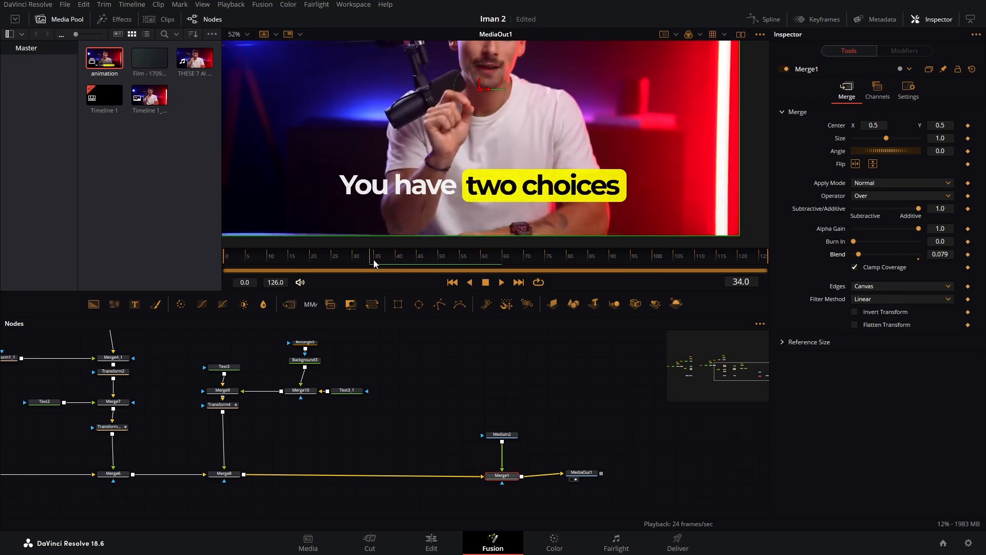
pyautogui.click(223, 405)
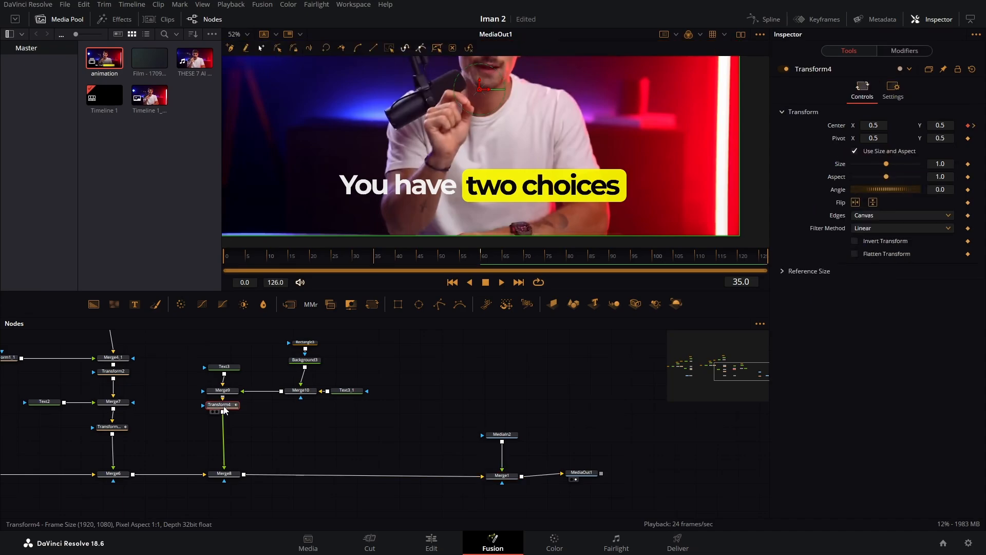
pyautogui.scroll(-3, 565, 139)
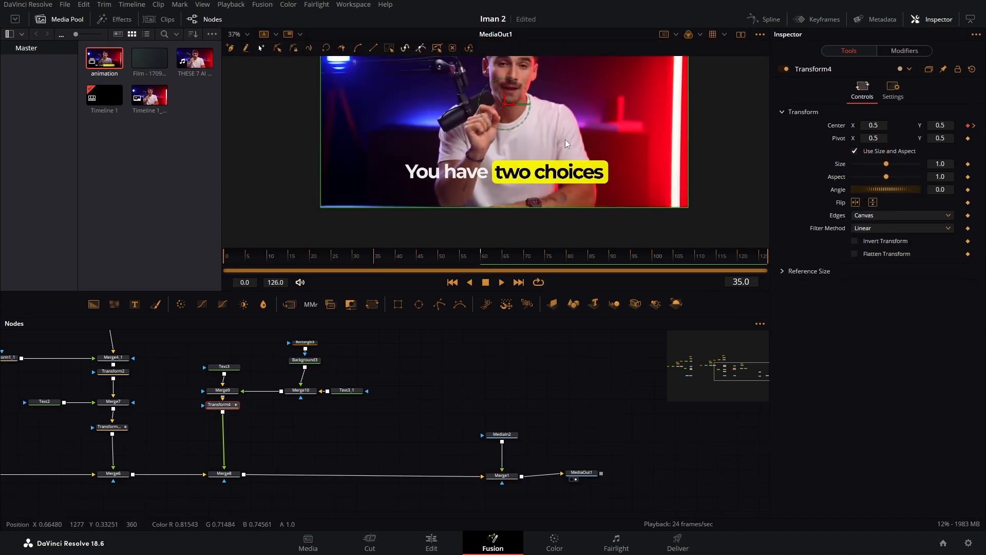
pyautogui.moveTo(945, 126); pyautogui.dragTo(883, 126)
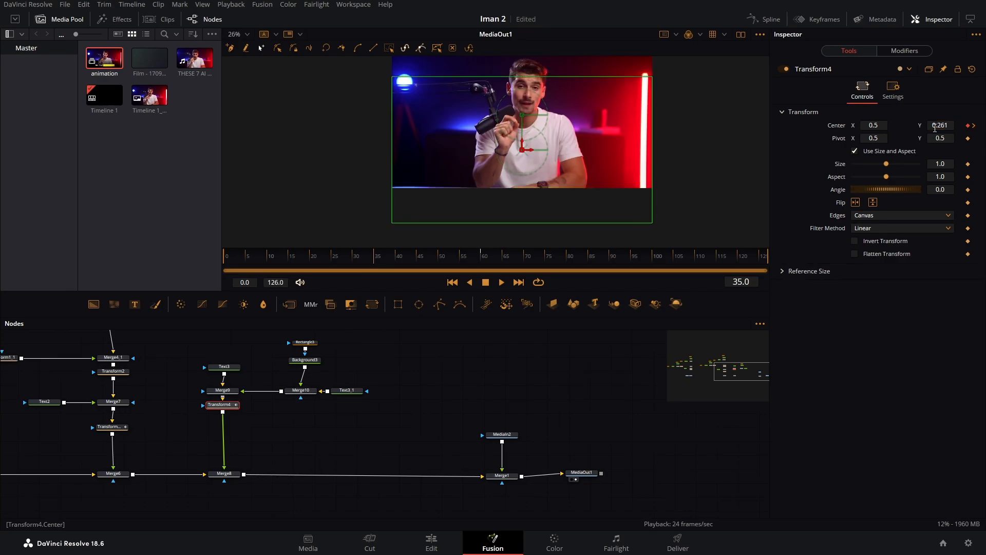
# Step: Preview the caption animation, then ease Transform4's displacement curve between frames 35 and 60 for a fast start and slow settle
pyautogui.click(501, 282)
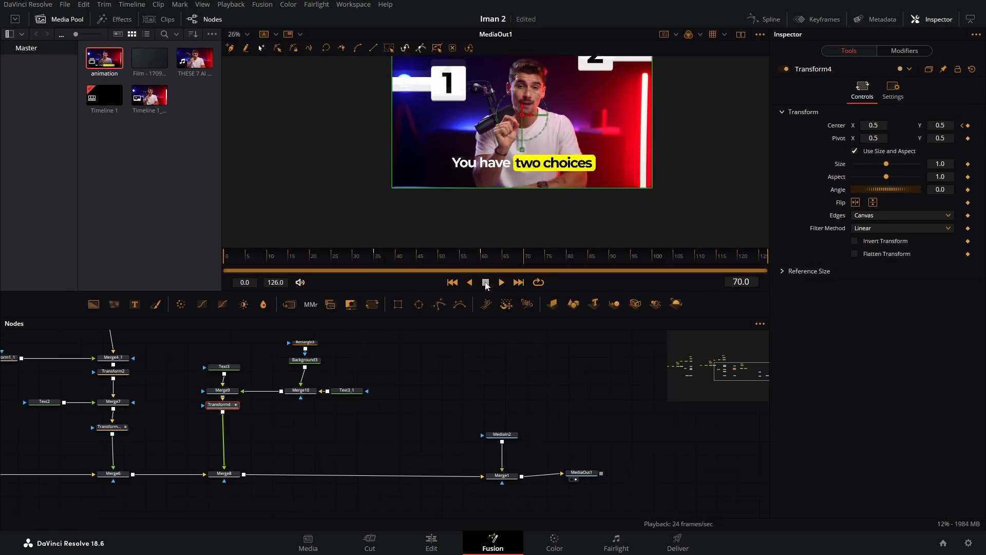
pyautogui.click(485, 280)
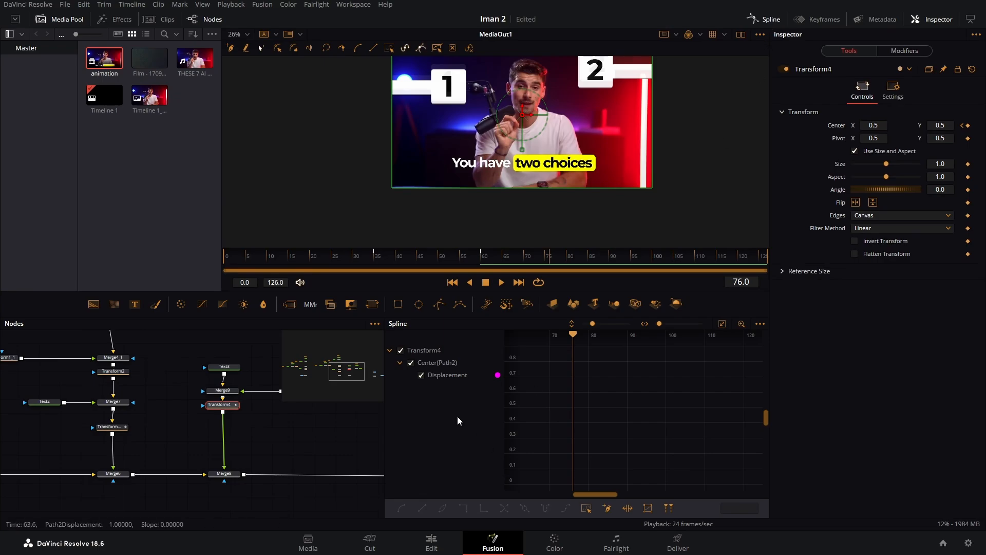
pyautogui.click(723, 325)
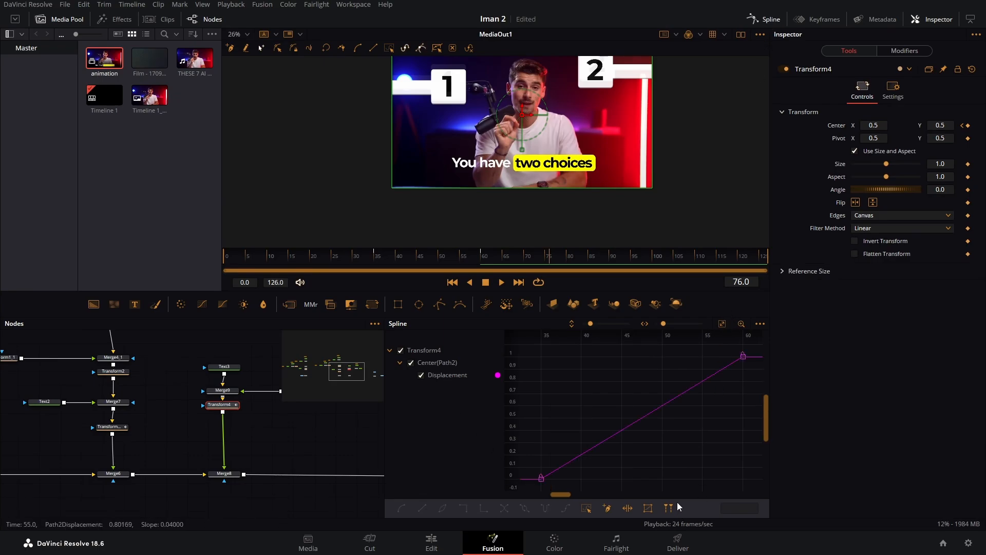
pyautogui.click(586, 508)
pyautogui.hotkey('shift', 's')
pyautogui.moveTo(608, 478); pyautogui.dragTo(538, 362)
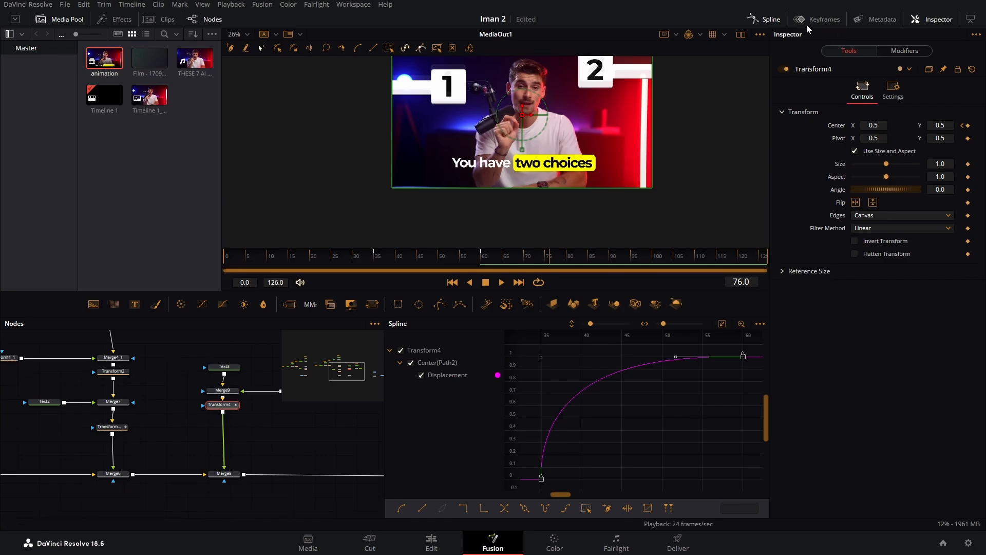
pyautogui.click(765, 19)
# Step: Play back the caption's slide-in from around frame 35 to check its easing
pyautogui.click(448, 259)
pyautogui.moveTo(448, 262); pyautogui.dragTo(418, 263)
pyautogui.press('space')
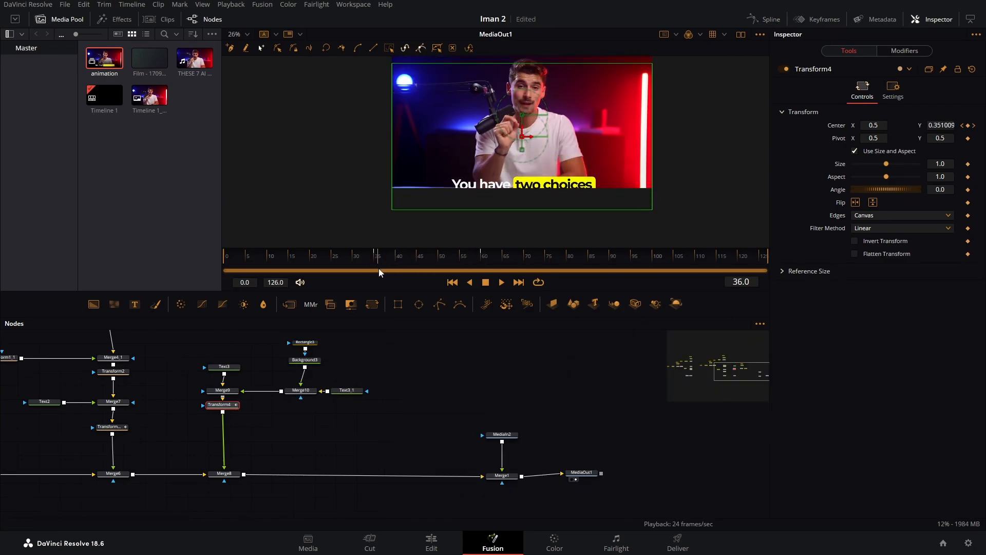
pyautogui.press('space')
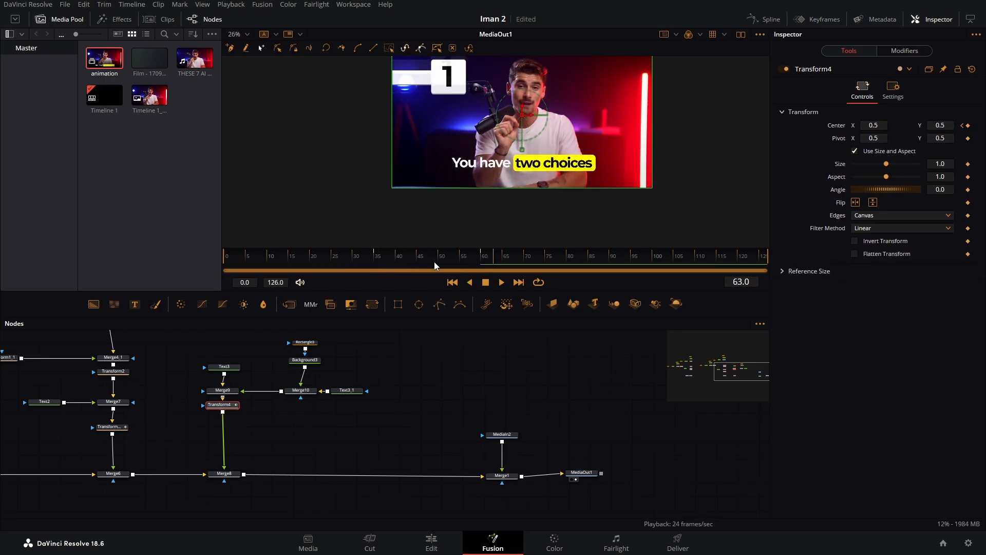
pyautogui.moveTo(434, 261); pyautogui.dragTo(374, 267)
pyautogui.press('space')
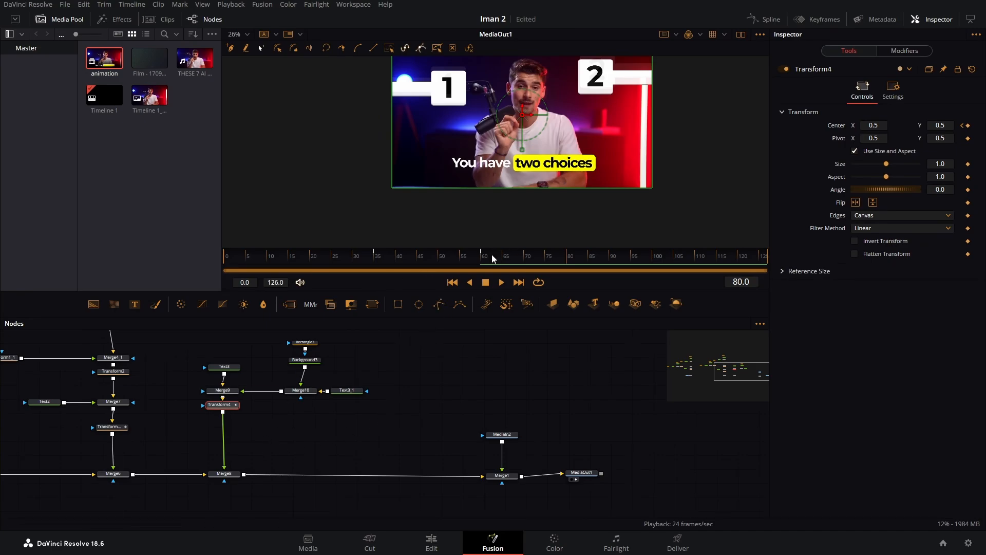
# Step: Raise Merge1's Blend to 1.0 and scrub around frames 29 to 34 to examine how the reference caption appears
pyautogui.moveTo(492, 256); pyautogui.dragTo(377, 273)
pyautogui.click(502, 476)
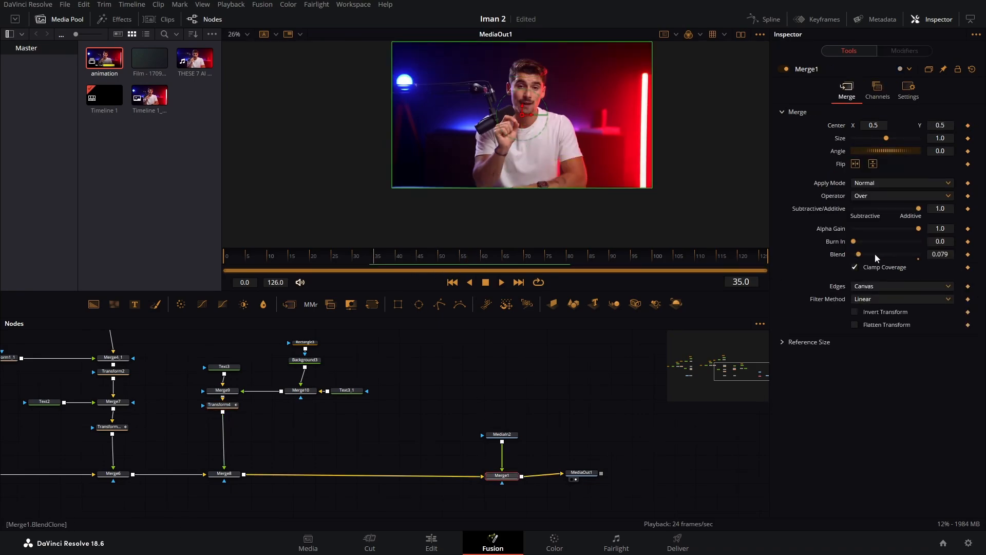
pyautogui.click(353, 267)
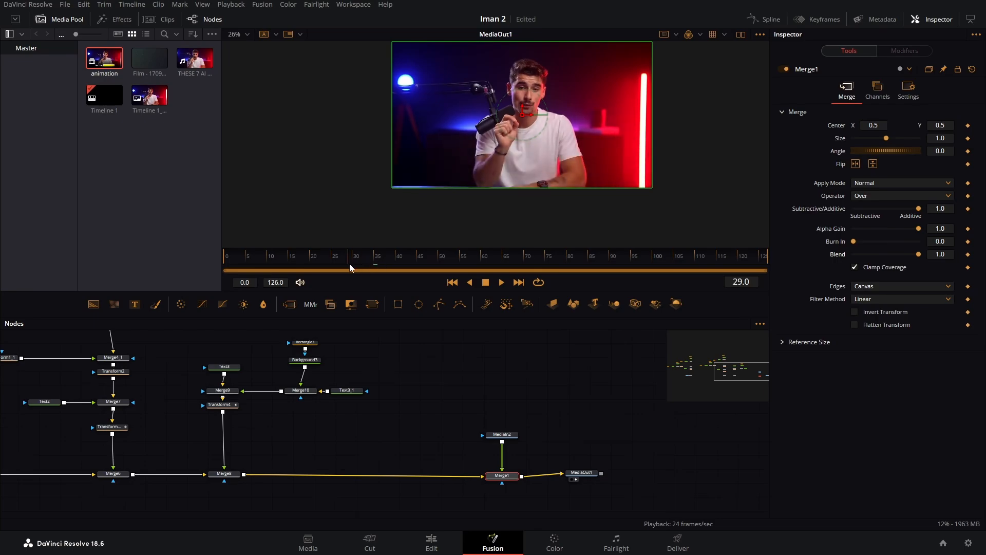
pyautogui.moveTo(354, 267); pyautogui.dragTo(375, 267)
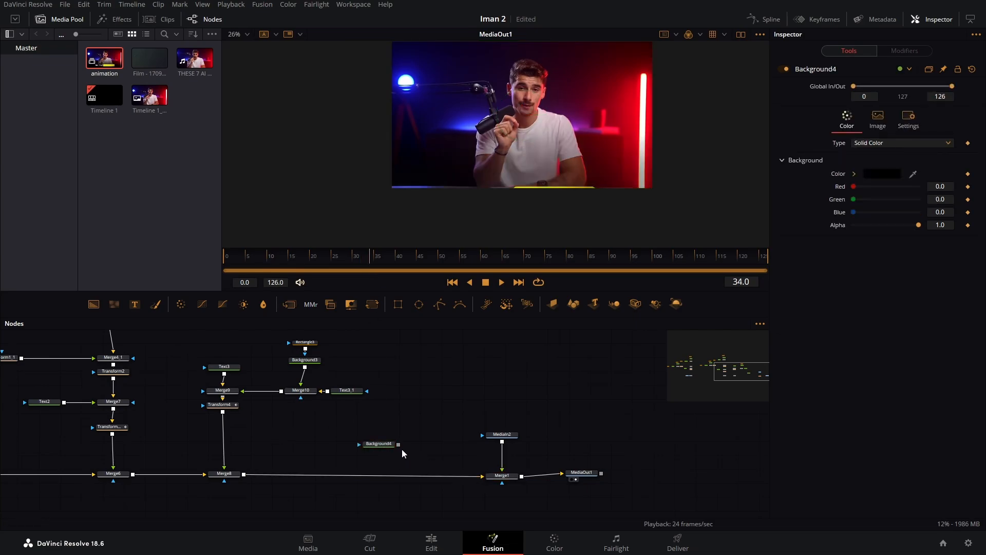
# Step: Merge a black Background node in after Merge8 and lower Merge1's Blend to 0.0
pyautogui.moveTo(398, 445); pyautogui.dragTo(244, 475)
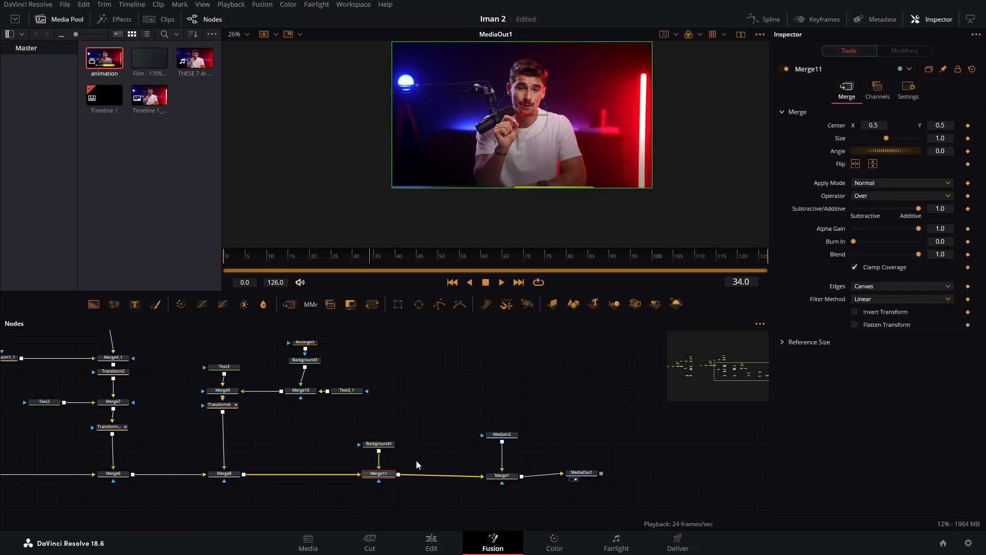
pyautogui.click(384, 444)
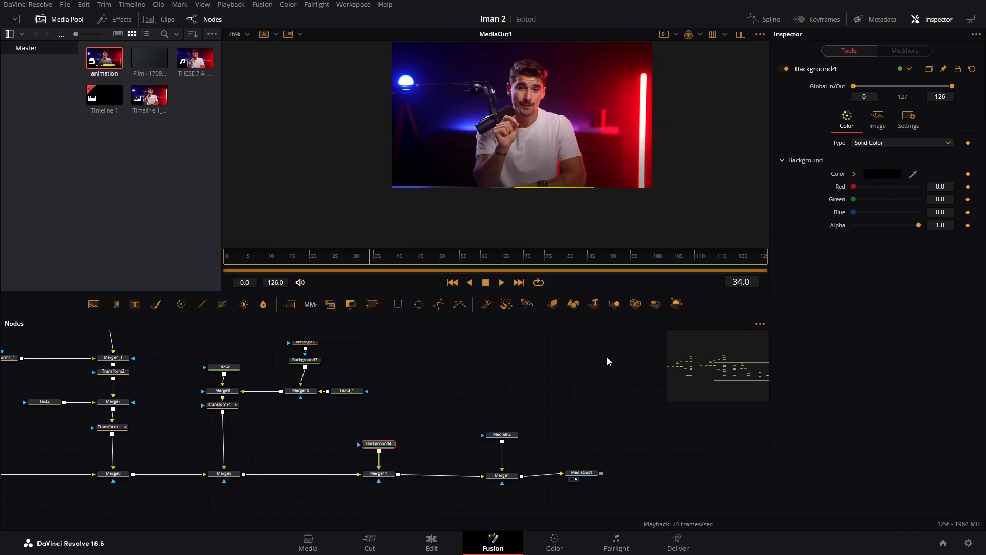
pyautogui.click(502, 475)
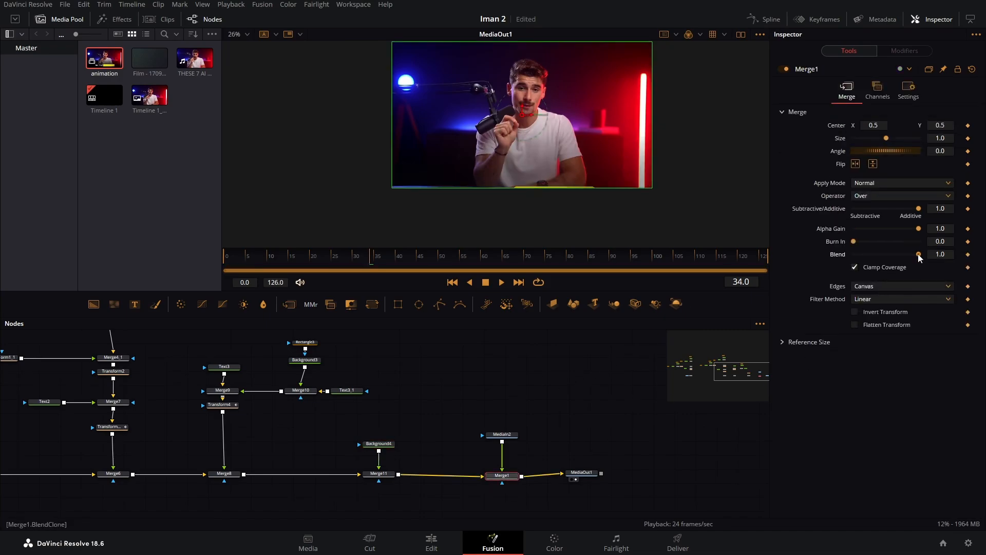
pyautogui.moveTo(920, 254); pyautogui.dragTo(855, 269)
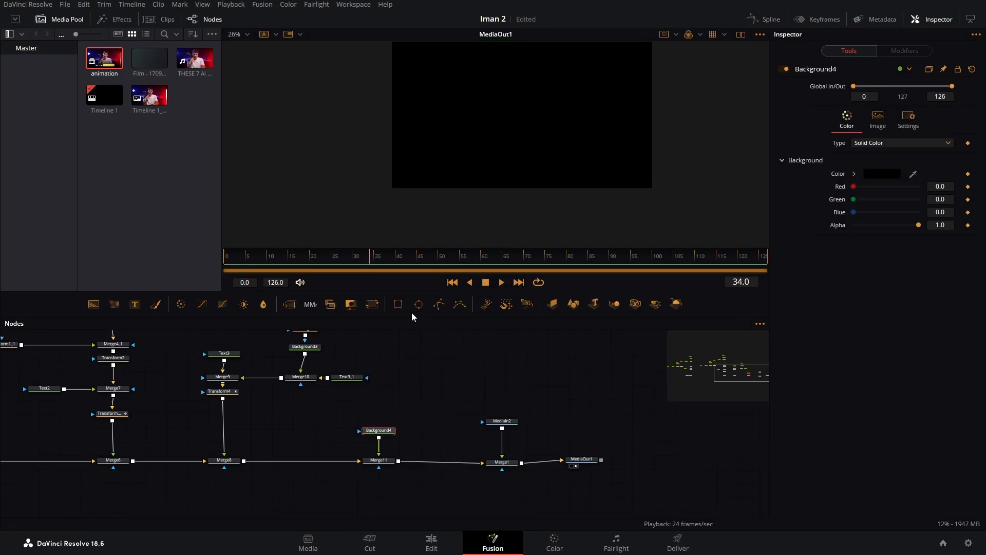
# Step: Mask Merge11 with a Rectangle of width 1.0 and height 0.646, moved up to about Center Y 0.682
pyautogui.moveTo(397, 304); pyautogui.dragTo(383, 495)
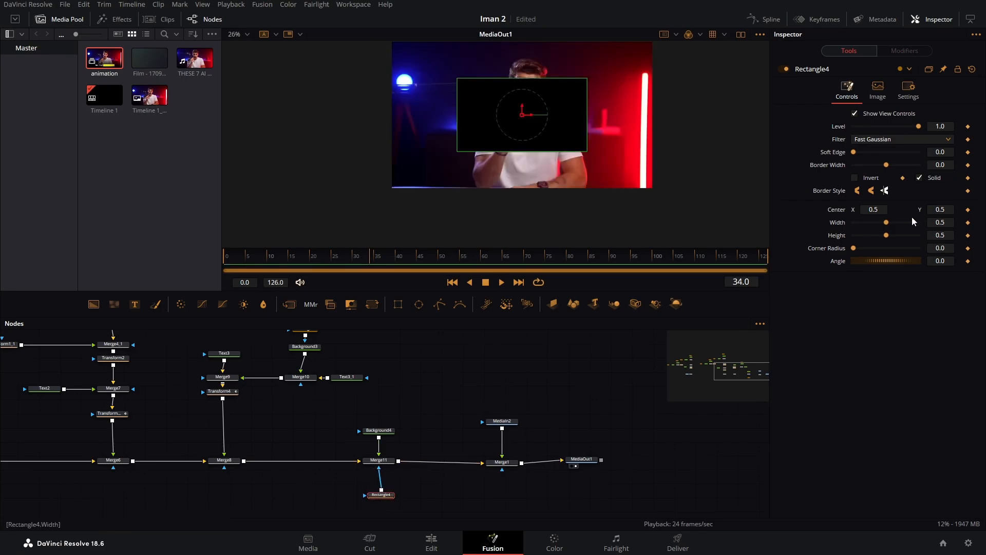
pyautogui.moveTo(888, 222)
pyautogui.mouseDown()
pyautogui.moveTo(918, 223)
pyautogui.moveTo(904, 235)
pyautogui.moveTo(918, 238)
pyautogui.moveTo(896, 236)
pyautogui.mouseUp()
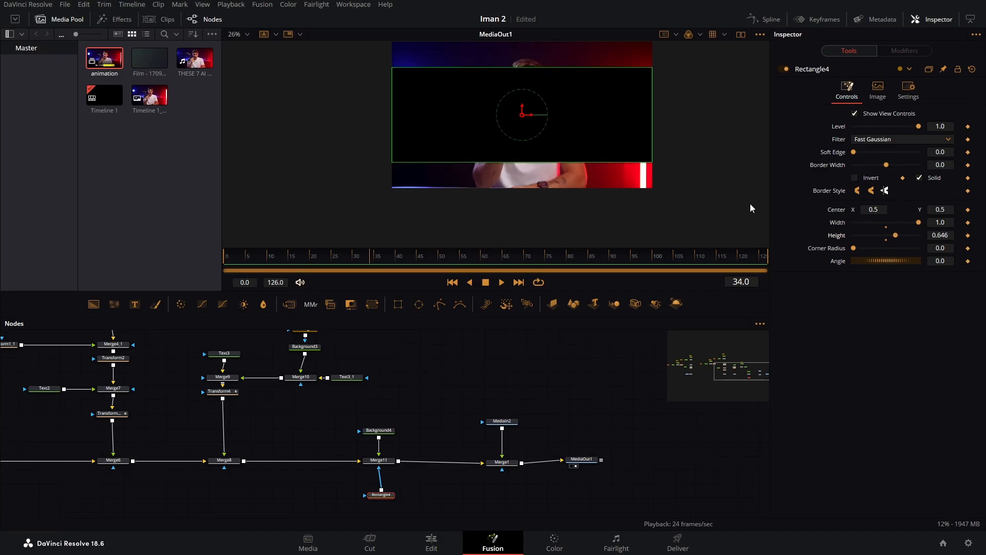
pyautogui.moveTo(524, 108); pyautogui.dragTo(524, 82)
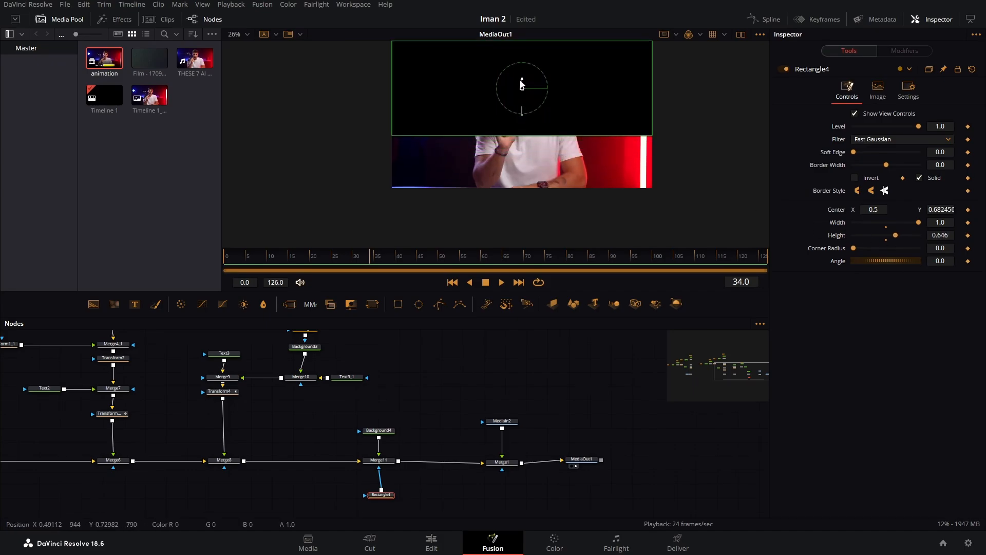
# Step: Invert the Rectangle4 mask, soften its edge to 0.1575, and increase its height to 0.827 for a dark bottom gradient
pyautogui.click(855, 177)
pyautogui.moveTo(853, 152); pyautogui.dragTo(897, 155)
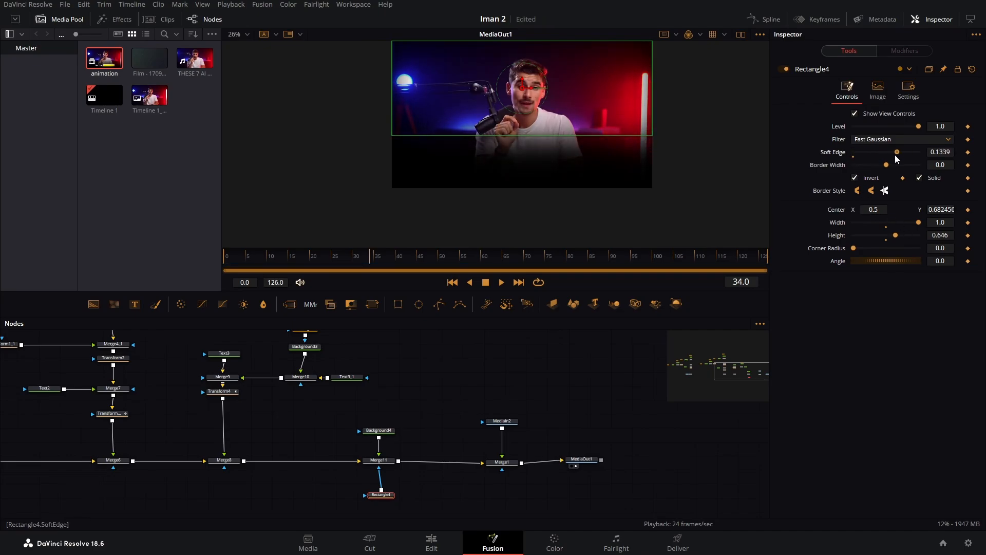
pyautogui.moveTo(897, 235); pyautogui.dragTo(911, 236)
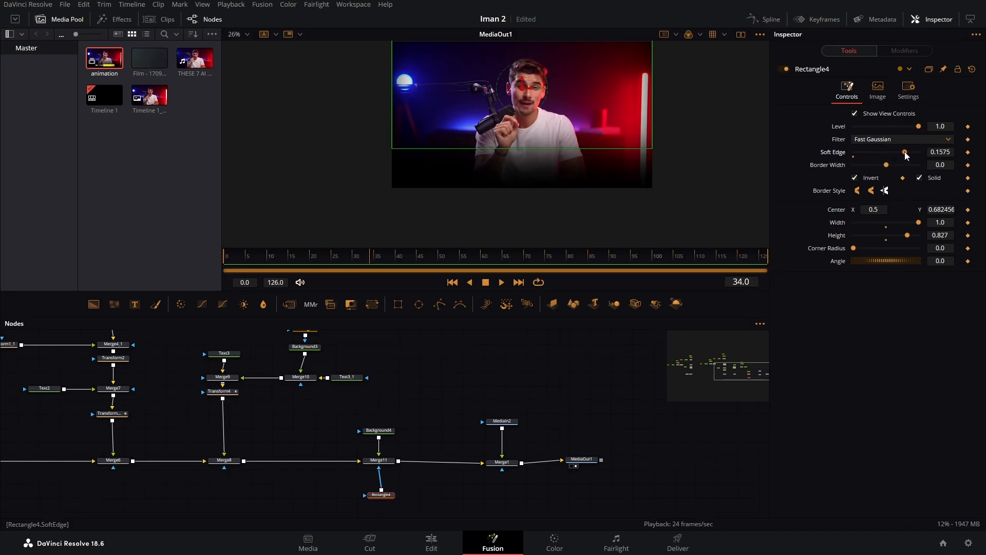
pyautogui.moveTo(570, 143)
pyautogui.mouseDown()
pyautogui.moveTo(562, 202)
pyautogui.moveTo(579, 155)
pyautogui.mouseUp()
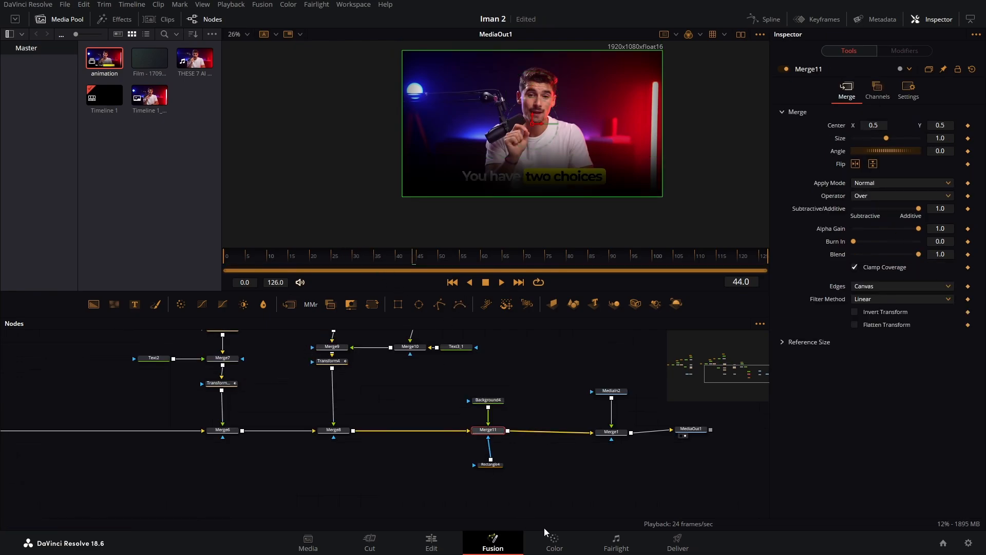
# Step: Move Merge11 with Background4 and Rectangle4 between MediaIn1 and Merge2, so the gradient sits behind the caption
pyautogui.moveTo(537, 485); pyautogui.dragTo(467, 387)
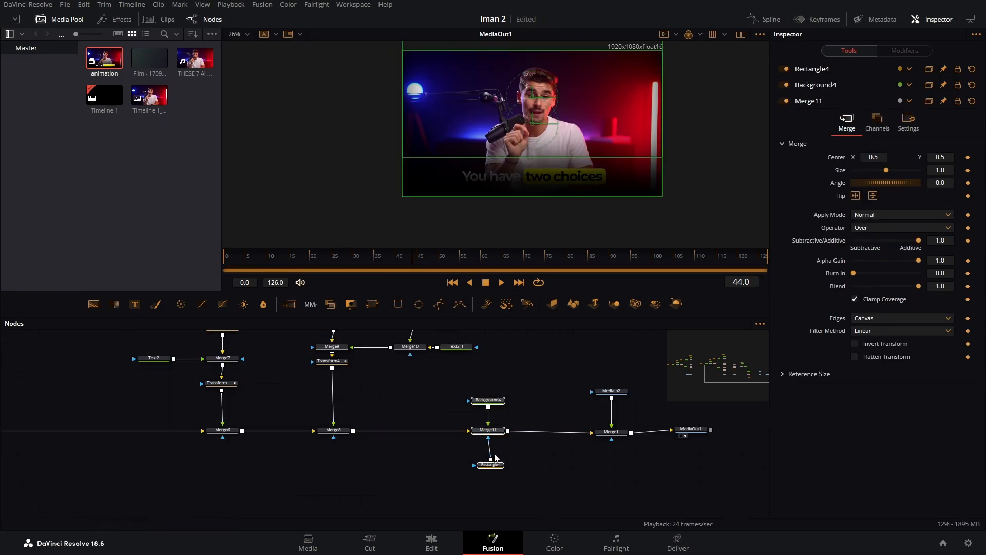
pyautogui.scroll(-3, 427, 446)
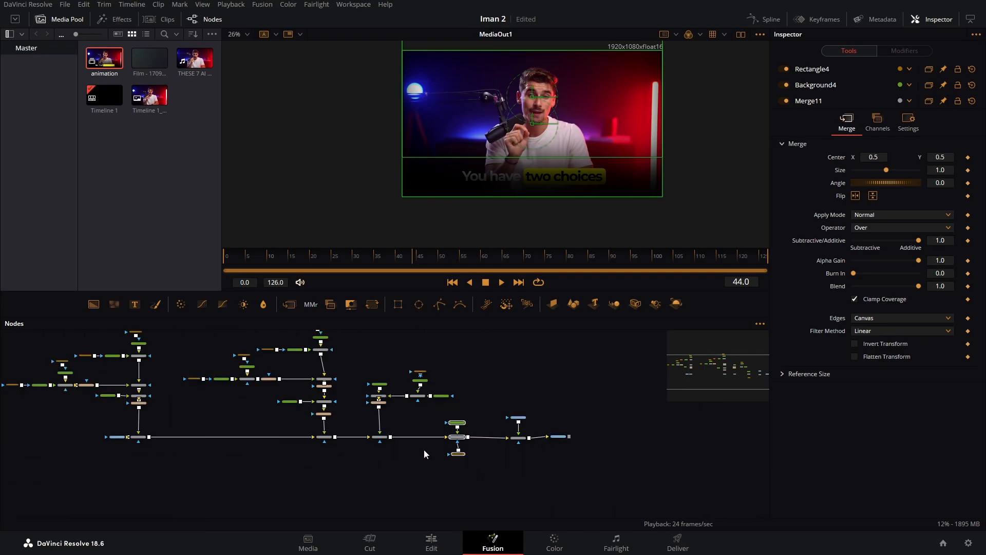
pyautogui.moveTo(117, 437); pyautogui.dragTo(34, 439)
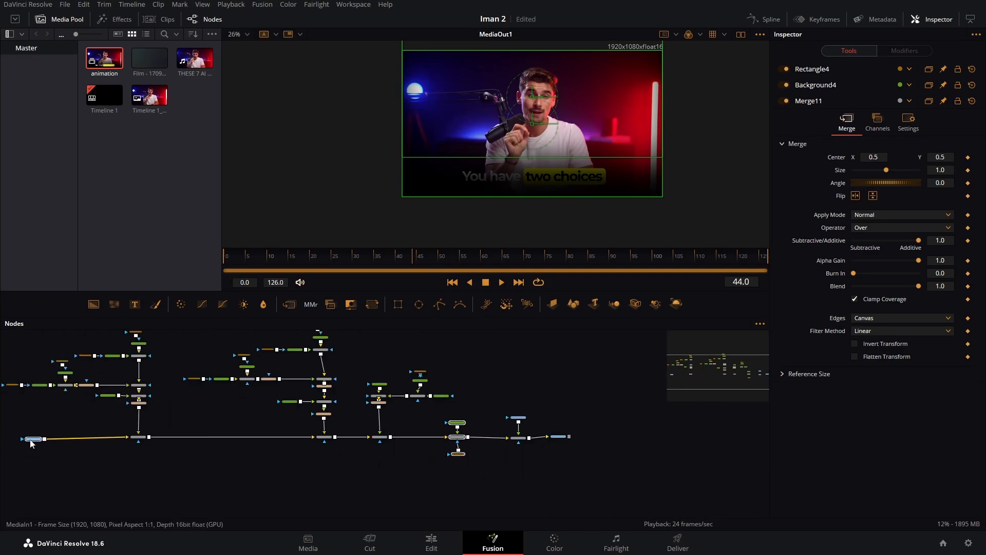
pyautogui.moveTo(486, 483)
pyautogui.mouseDown()
pyautogui.moveTo(449, 421)
pyautogui.moveTo(85, 444)
pyautogui.mouseUp()
pyautogui.moveTo(78, 409); pyautogui.dragTo(329, 436)
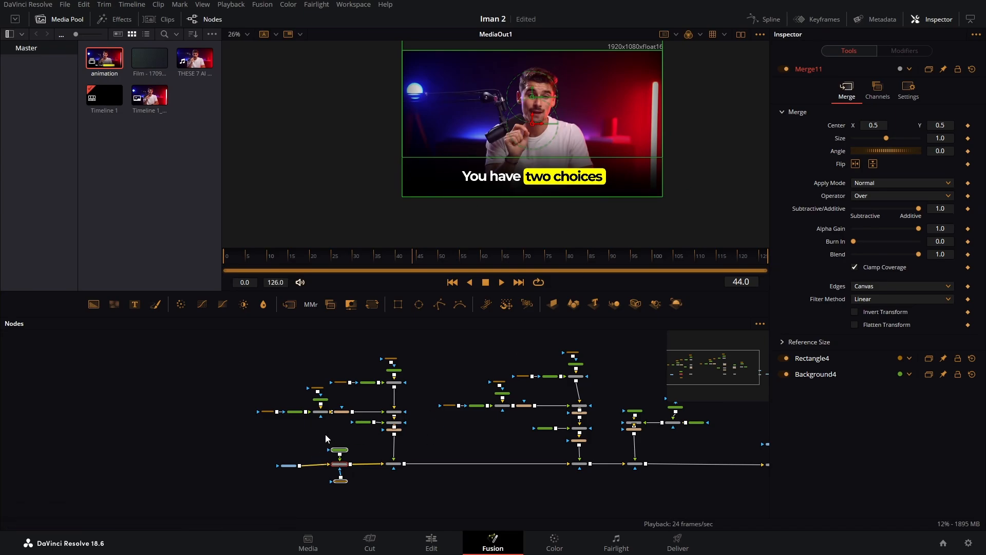
pyautogui.scroll(5, 331, 440)
pyautogui.scroll(-3, 381, 411)
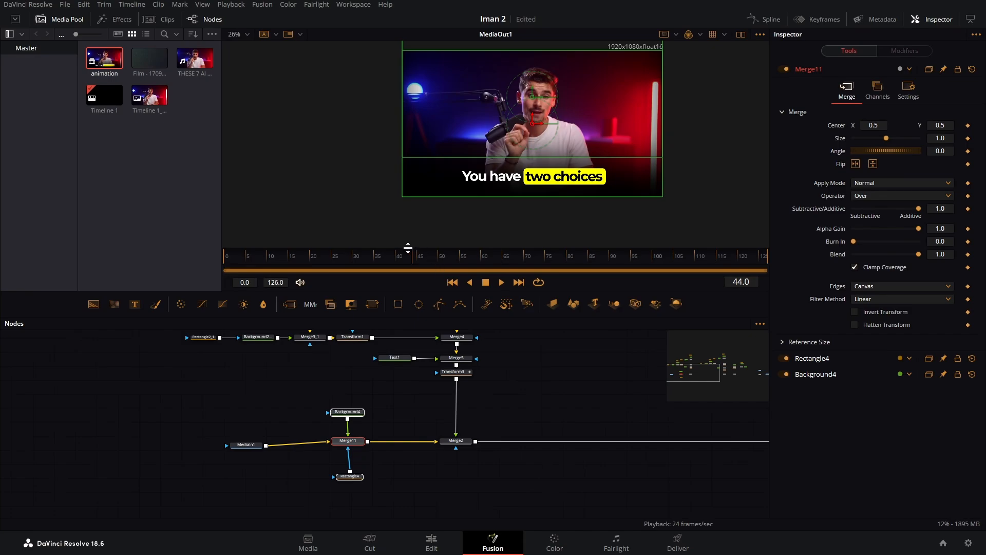
# Step: At frame 30, set Merge1's Blend to 1.0 to examine the reference
pyautogui.moveTo(406, 256); pyautogui.dragTo(359, 282)
pyautogui.moveTo(560, 393); pyautogui.dragTo(191, 390)
pyautogui.moveTo(652, 442); pyautogui.dragTo(323, 429)
pyautogui.click(523, 428)
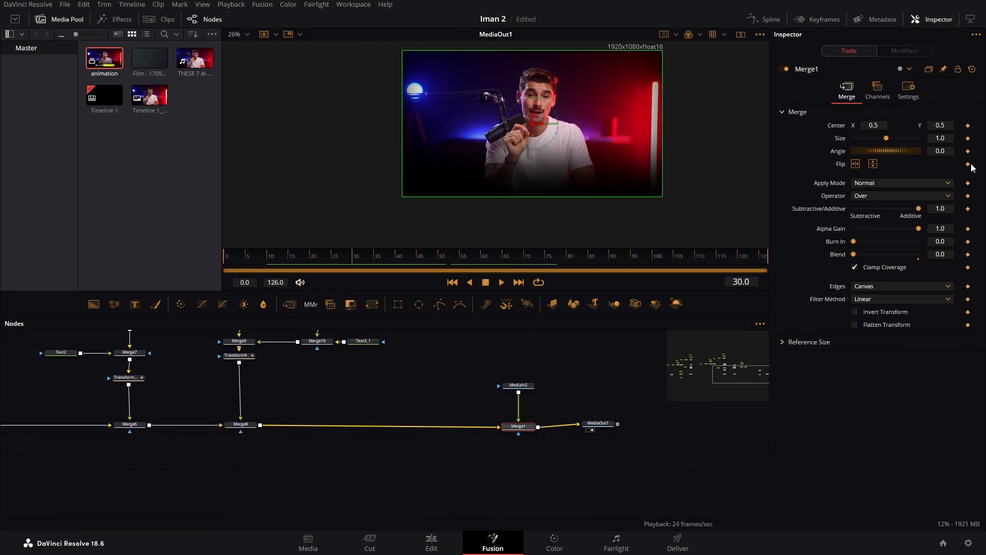
pyautogui.moveTo(855, 254); pyautogui.dragTo(924, 254)
# Step: Keyframe Merge11's Center at frame 33 and move to frame 60 for the end keyframe
pyautogui.moveTo(152, 431); pyautogui.dragTo(624, 428)
pyautogui.moveTo(304, 387); pyautogui.dragTo(409, 418)
pyautogui.click(227, 451)
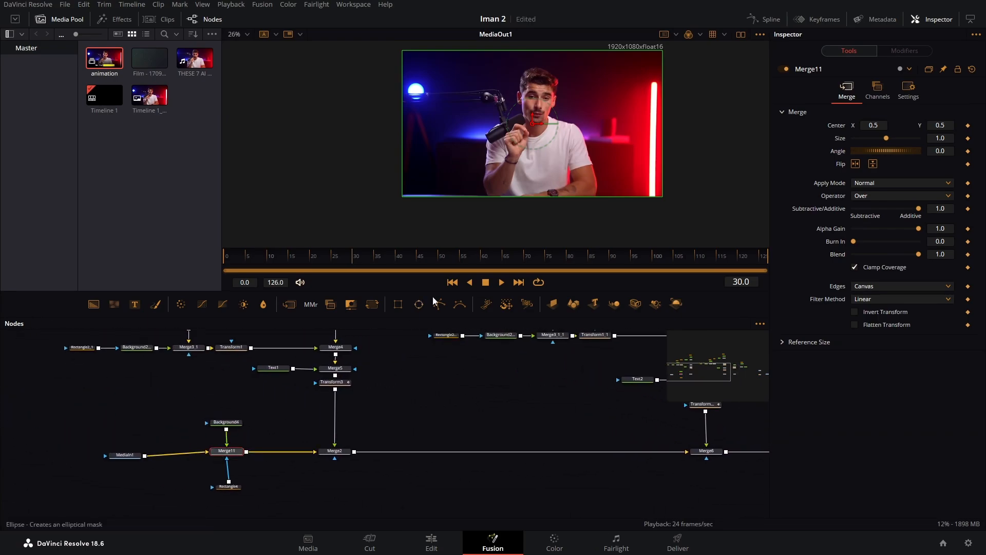
pyautogui.click(347, 260)
pyautogui.moveTo(348, 260); pyautogui.dragTo(366, 264)
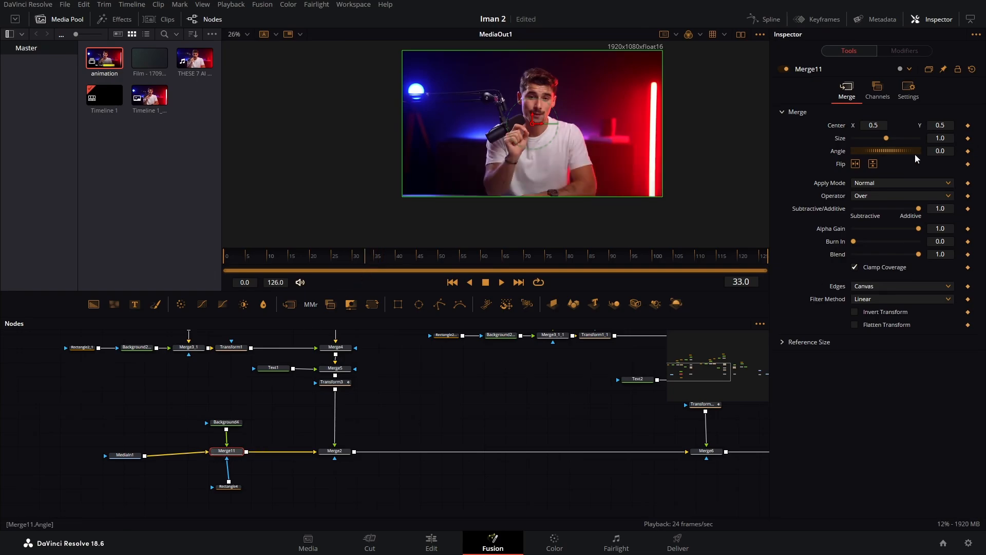
pyautogui.click(968, 126)
pyautogui.moveTo(367, 259); pyautogui.dragTo(488, 261)
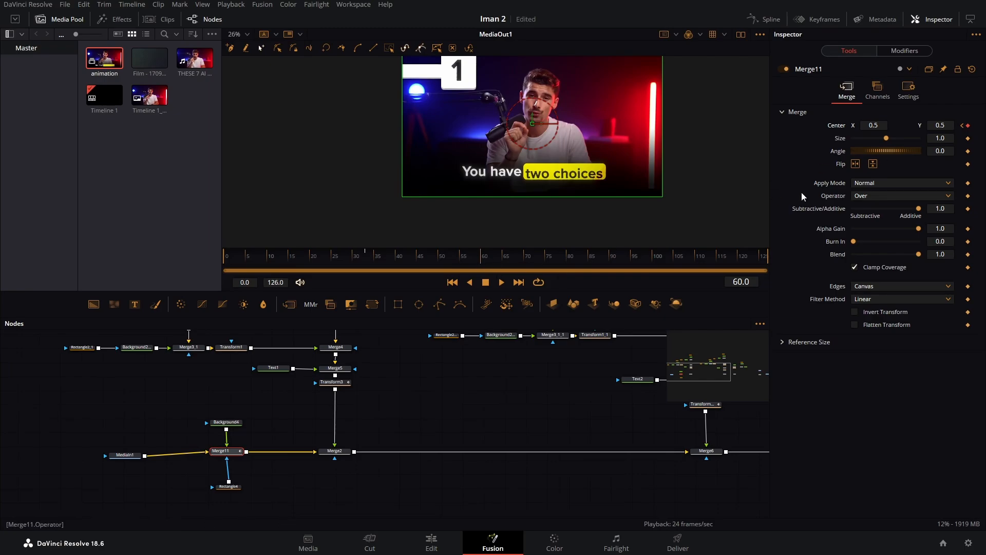
# Step: At the frame 33 keyframe, lower Merge11's Center Y to push the gradient below the picture, and scrub through its rise
pyautogui.click(963, 125)
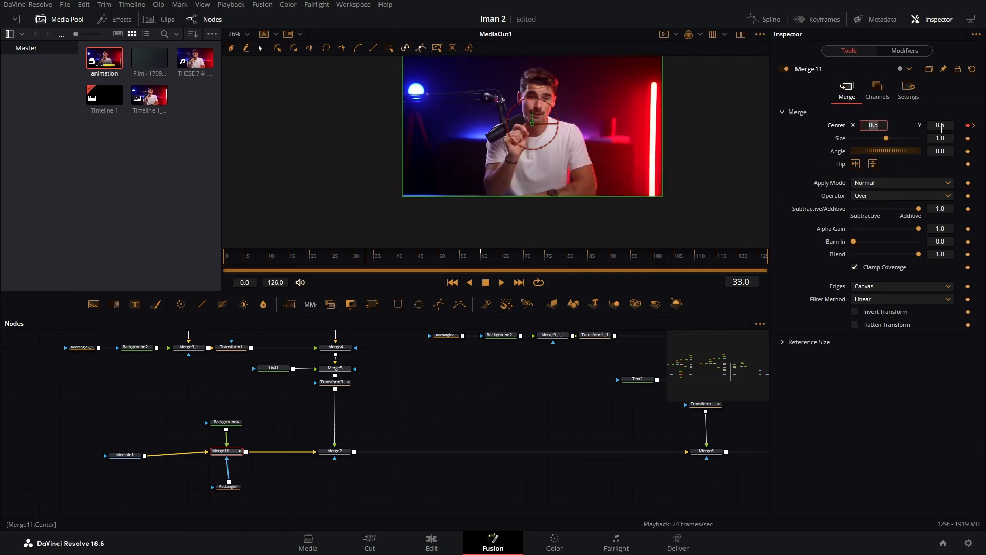
pyautogui.moveTo(945, 125); pyautogui.dragTo(888, 125)
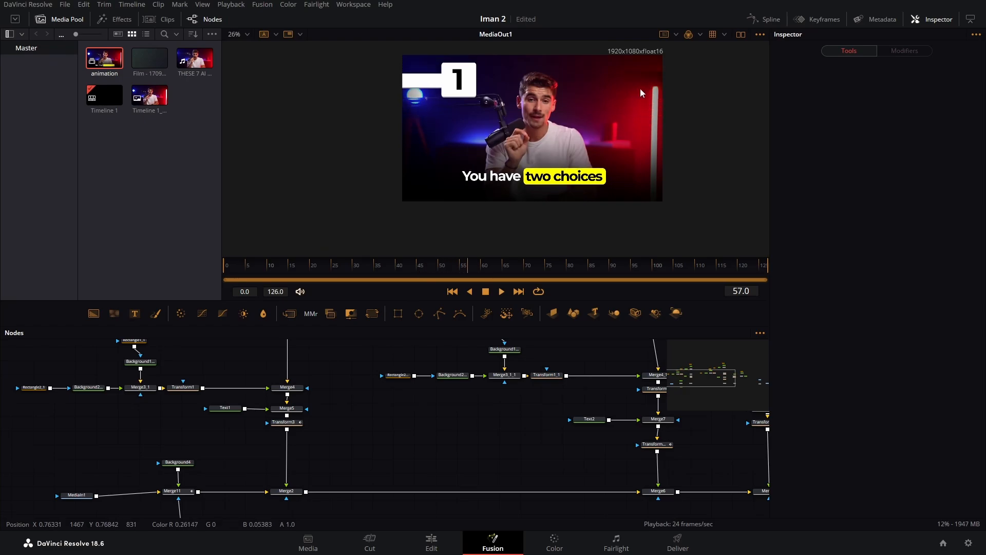
pyautogui.click(362, 271)
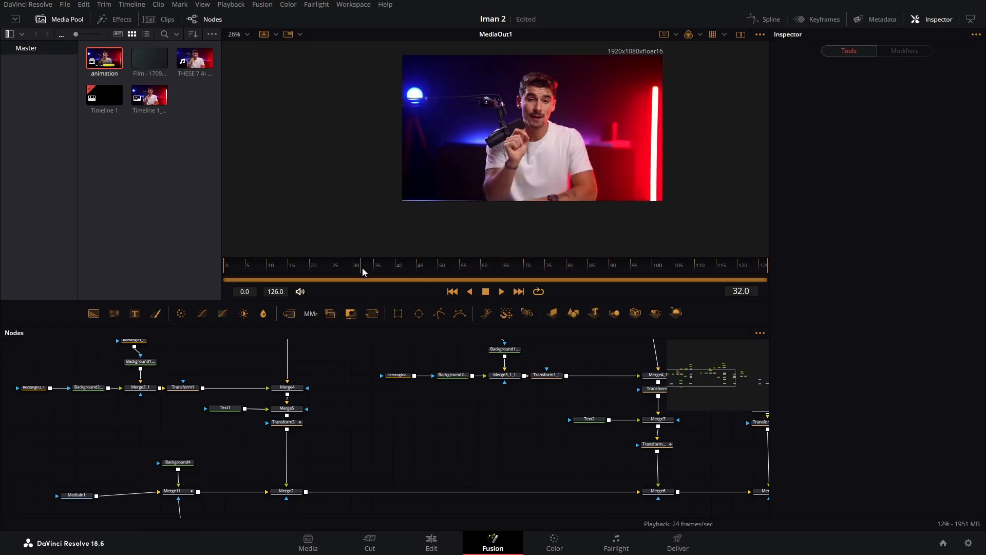
pyautogui.moveTo(358, 274); pyautogui.dragTo(448, 261)
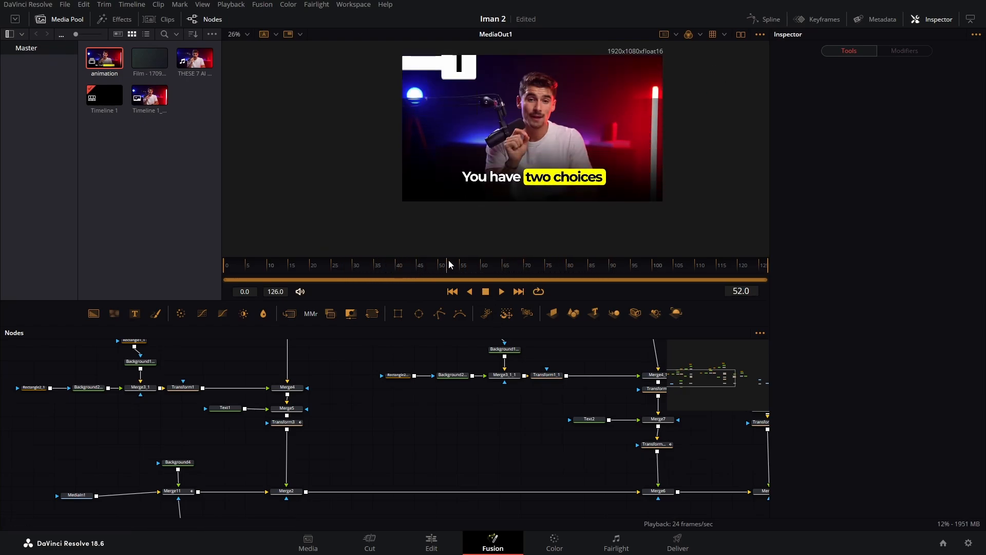
# Step: Add a Rectangle mask to Background4 and invert it
pyautogui.moveTo(399, 314); pyautogui.dragTo(124, 467)
pyautogui.moveTo(138, 428); pyautogui.dragTo(201, 430)
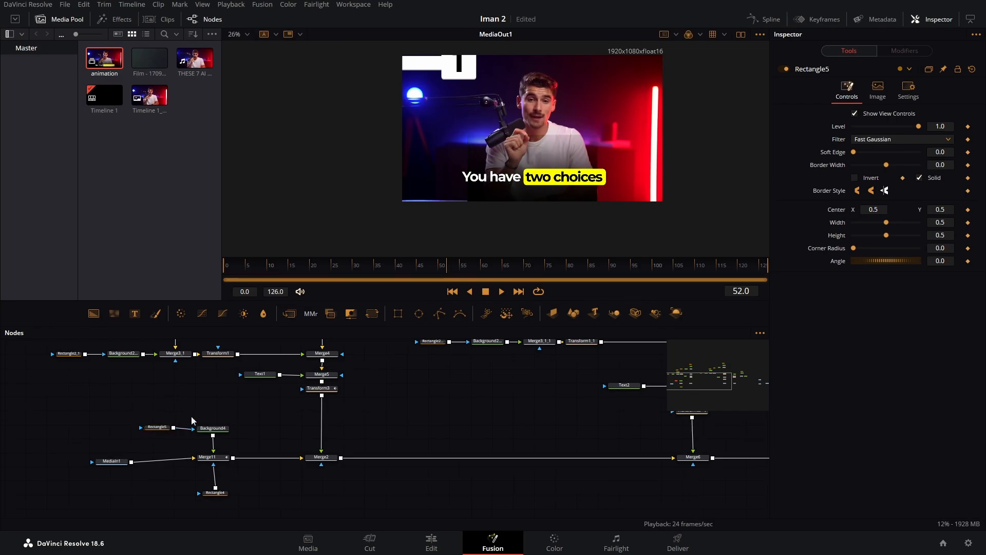
pyautogui.click(855, 179)
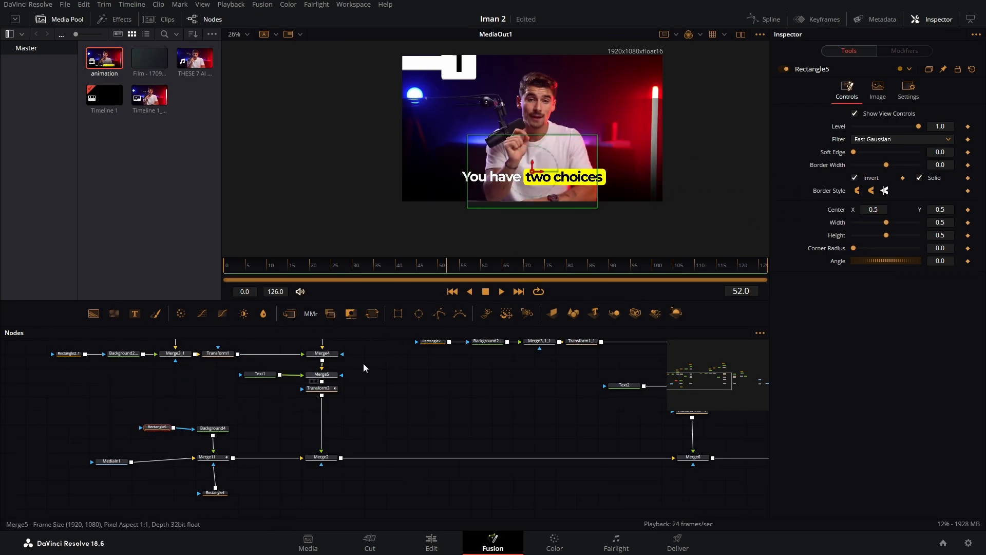
# Step: Set the Rectangle mask's Width and Height to 1.0, position it above the caption, and raise Soft Edge to about 0.035
pyautogui.moveTo(534, 166); pyautogui.dragTo(518, 186)
pyautogui.moveTo(887, 223); pyautogui.dragTo(959, 233)
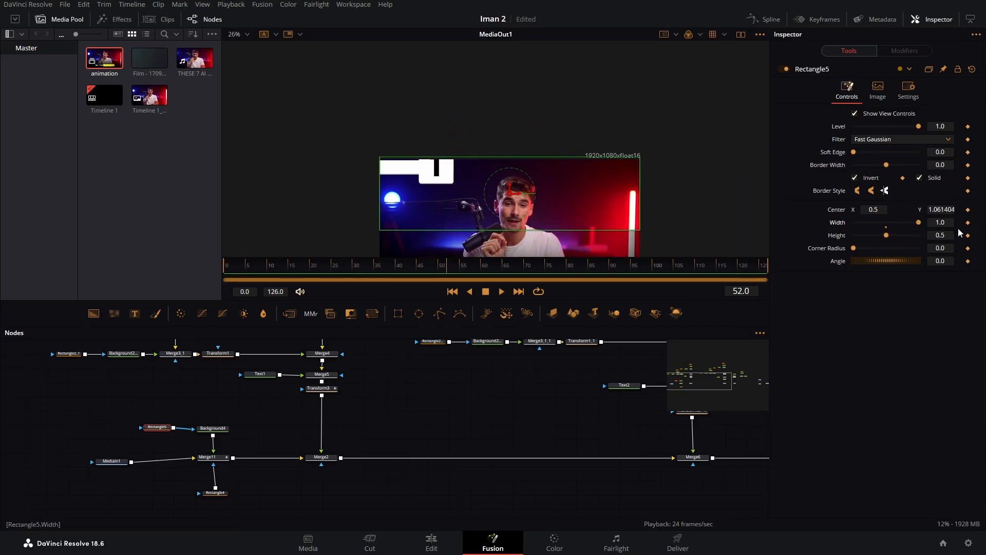
pyautogui.moveTo(887, 236); pyautogui.dragTo(922, 235)
pyautogui.scroll(-3, 511, 154)
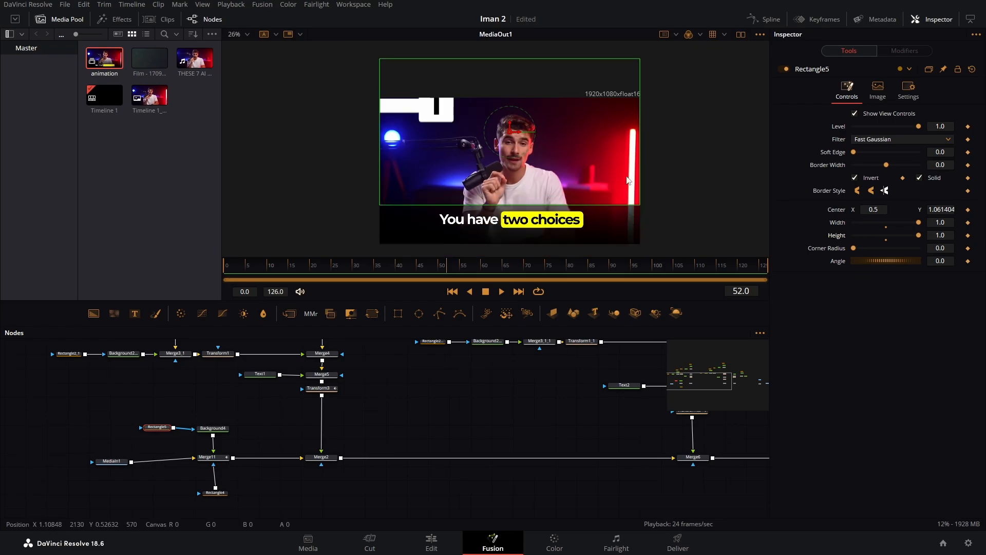
pyautogui.moveTo(510, 128); pyautogui.dragTo(510, 122)
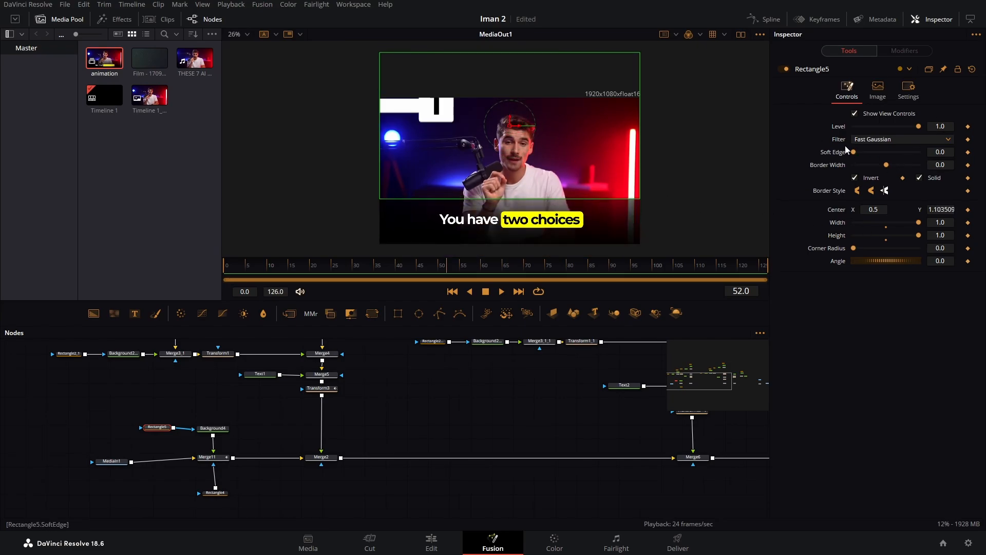
pyautogui.moveTo(854, 151); pyautogui.dragTo(868, 152)
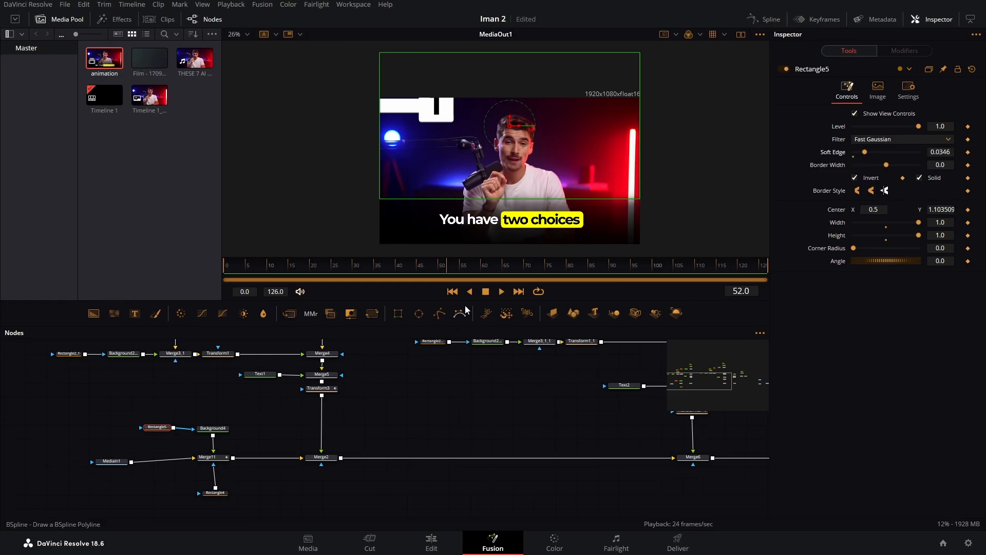
# Step: Scrub and play the section from about frame 30 to check how the masked gradient rises behind the caption
pyautogui.click(427, 403)
pyautogui.click(381, 270)
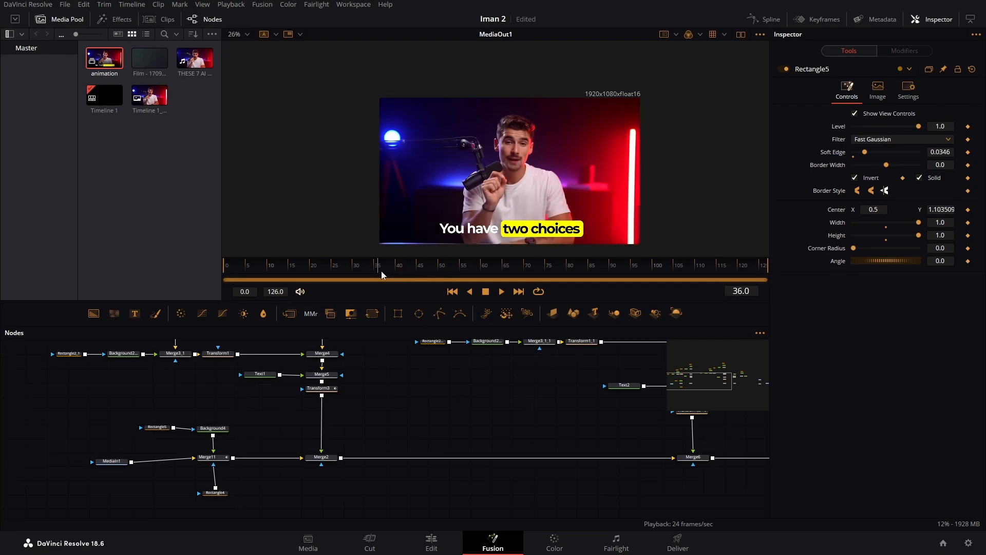
pyautogui.moveTo(382, 270); pyautogui.dragTo(351, 270)
pyautogui.press('space')
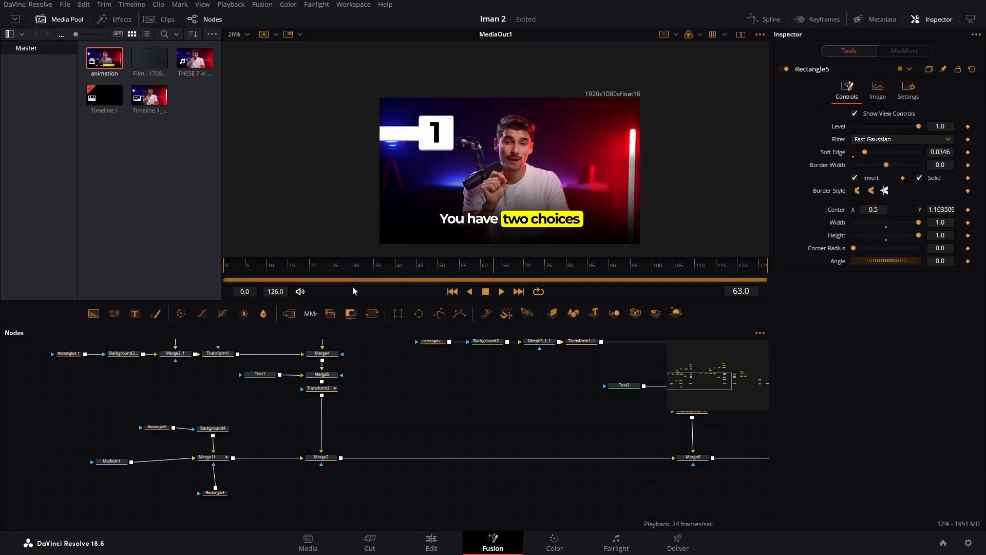
pyautogui.press('space')
pyautogui.click(457, 276)
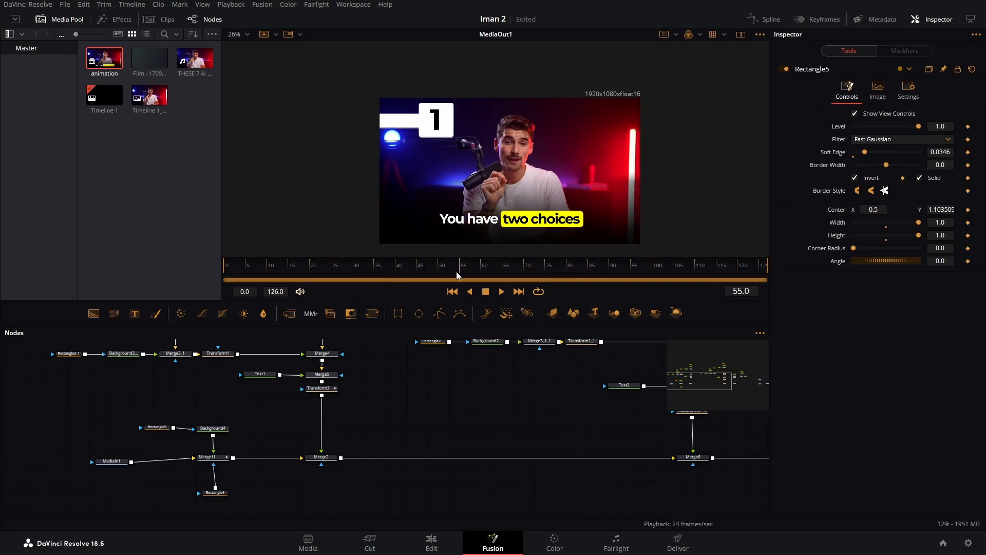
pyautogui.moveTo(457, 275); pyautogui.dragTo(404, 280)
pyautogui.press('space')
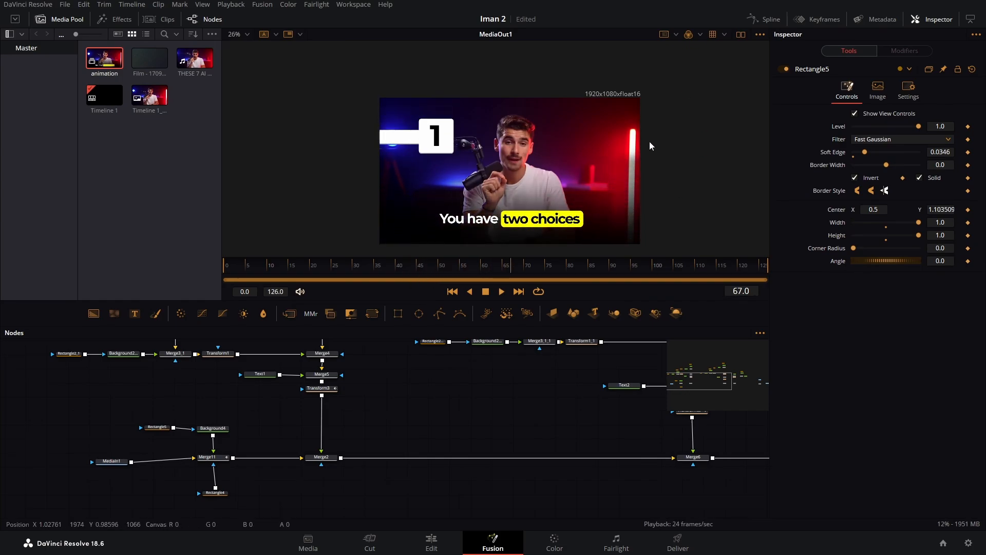
pyautogui.press('space')
# Step: Set Rectangle5's Width to 1.5, its Center Y to about 0.857 and its Soft Edge to about 0.049
pyautogui.click(158, 427)
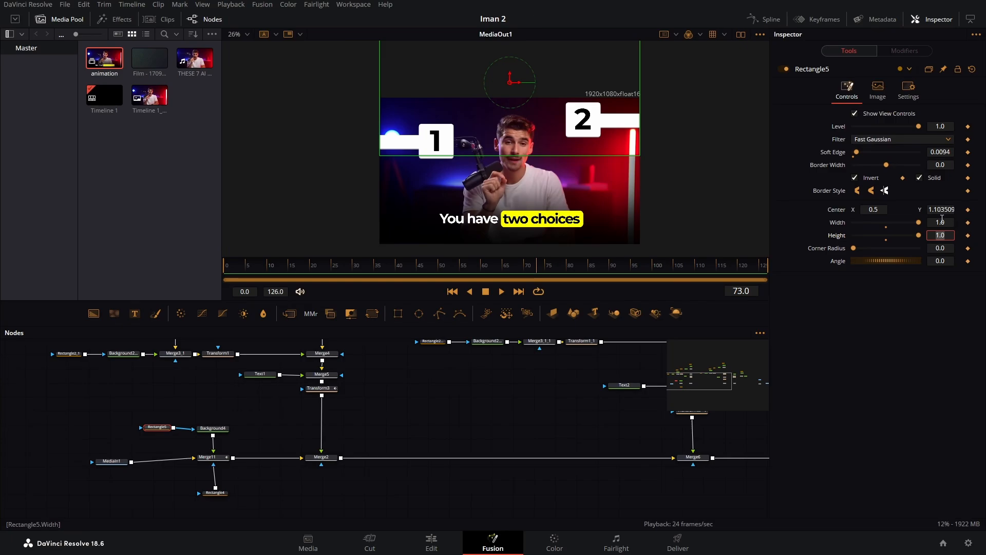
pyautogui.click(942, 220)
pyautogui.press('Tab')
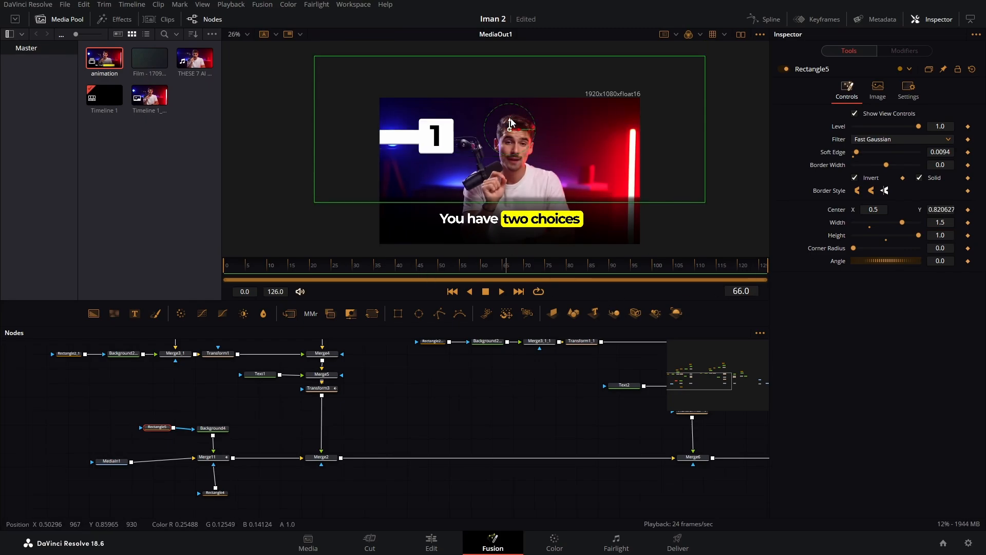
pyautogui.moveTo(513, 124); pyautogui.dragTo(514, 112)
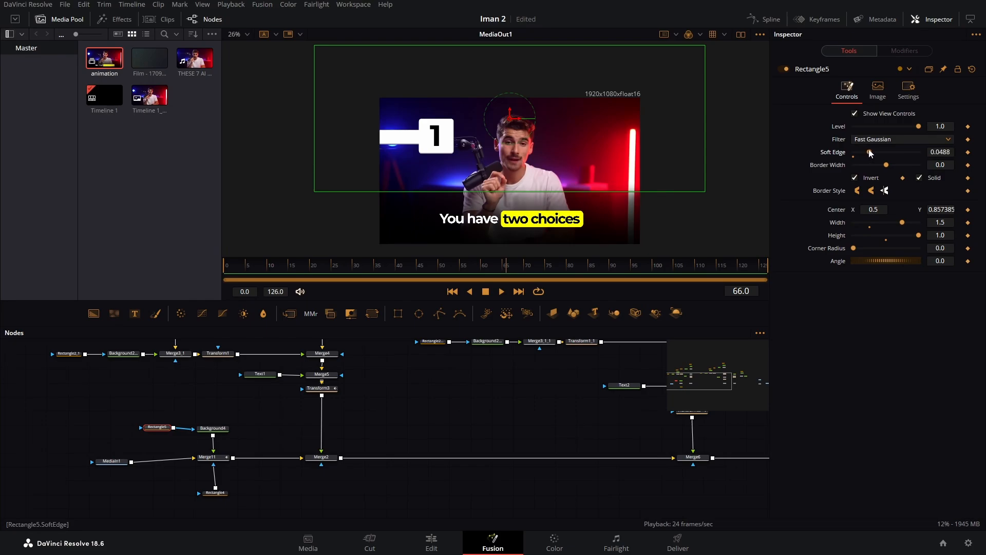
pyautogui.moveTo(371, 279); pyautogui.dragTo(446, 274)
pyautogui.click(520, 269)
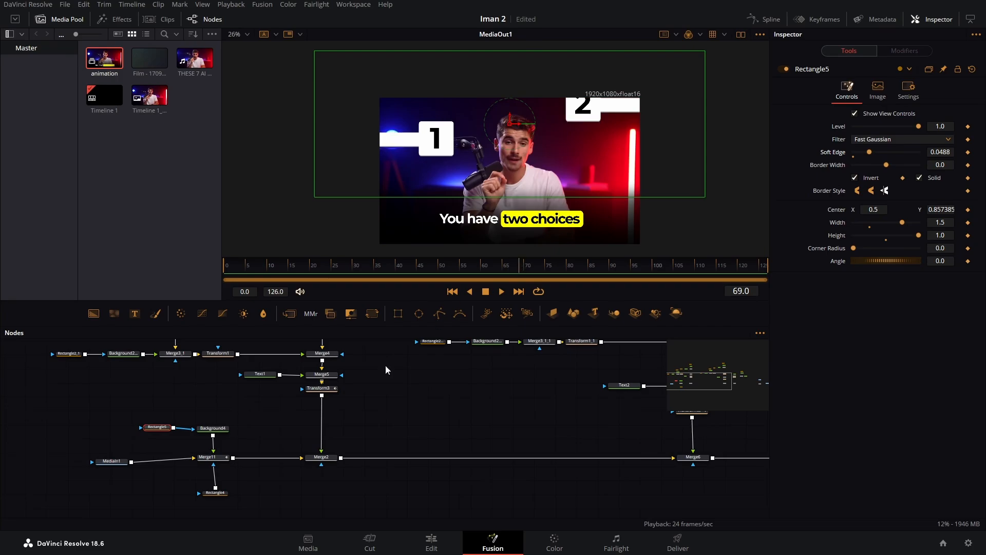
# Step: Smooth both keyframes of Merge11's Displacement curve and pull the first keyframe's handle straight up for a fast start and eased stop
pyautogui.click(218, 459)
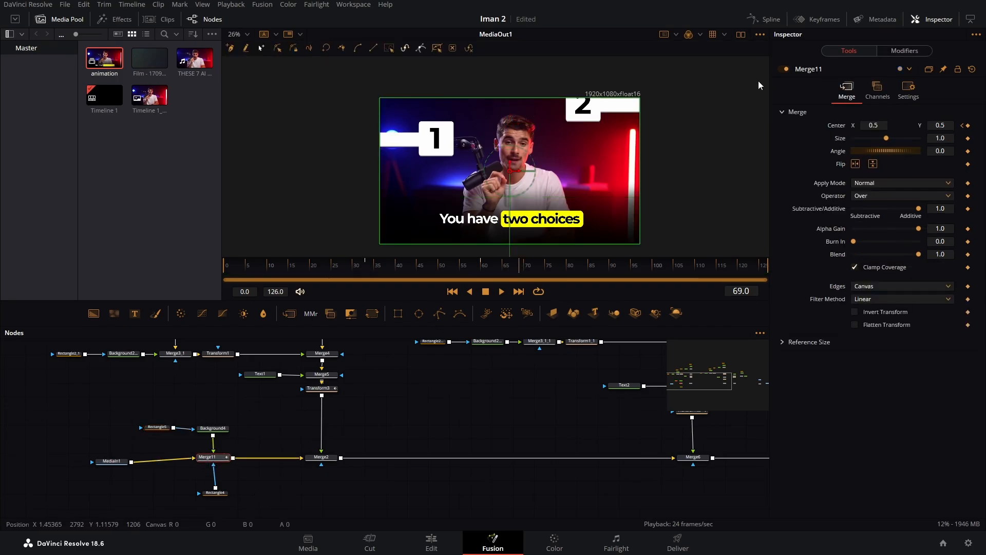
pyautogui.click(766, 19)
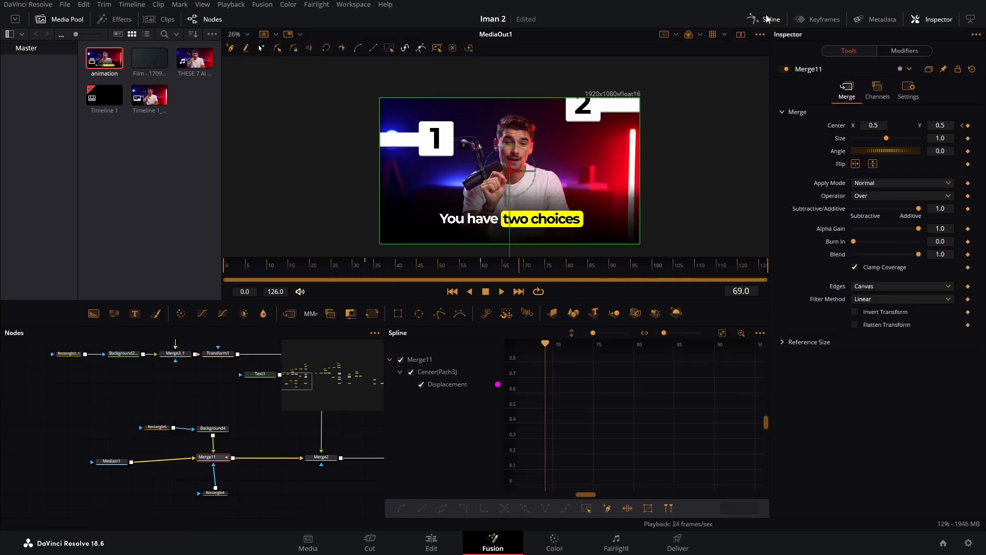
pyautogui.click(723, 333)
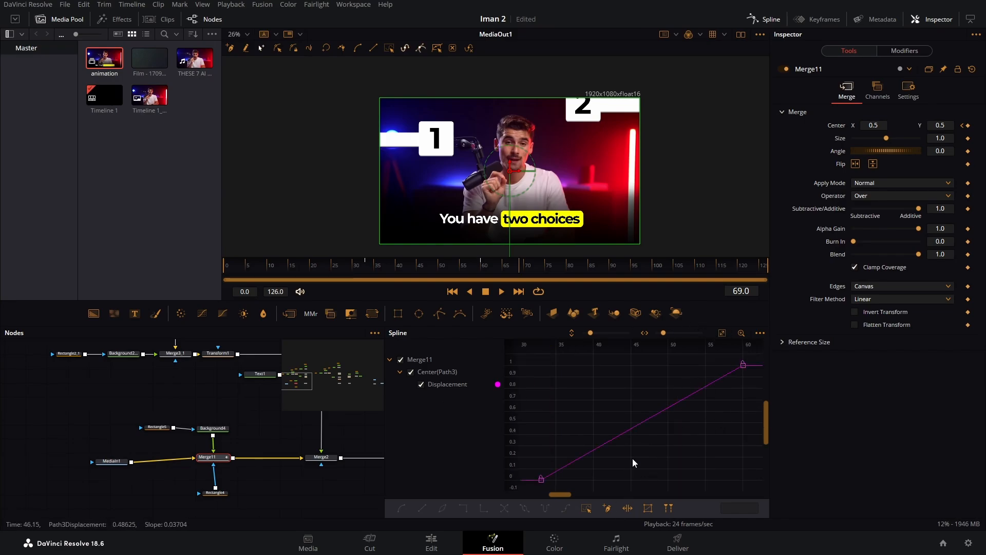
pyautogui.click(586, 508)
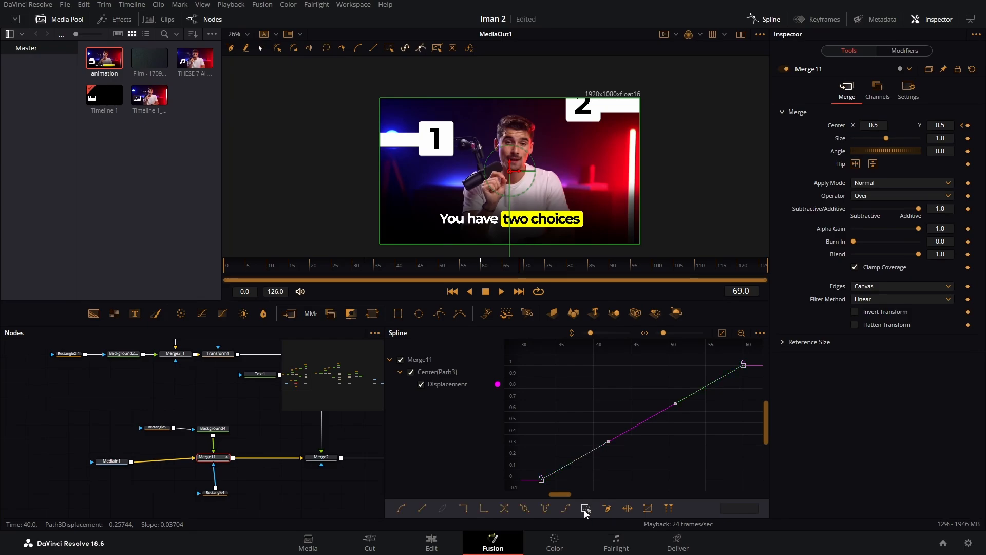
pyautogui.click(605, 508)
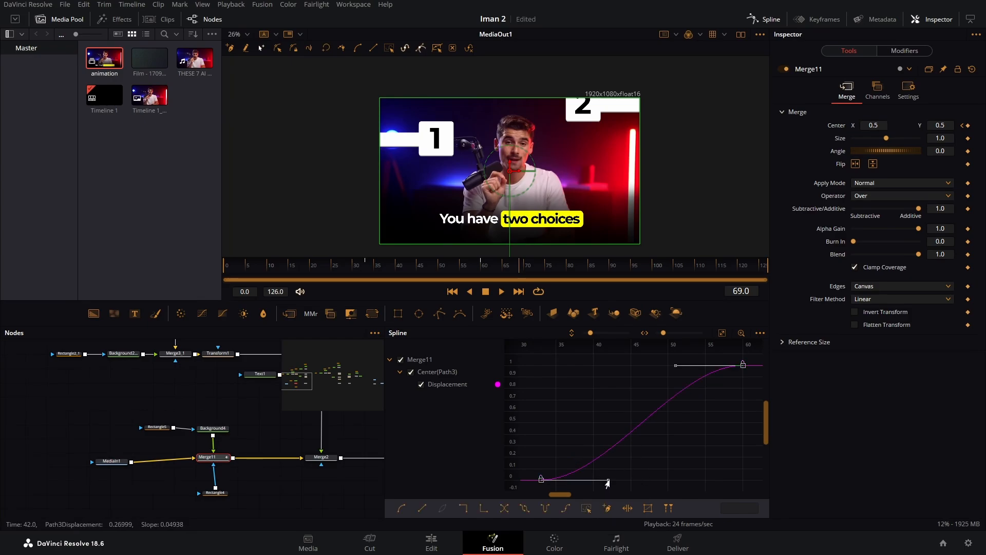
pyautogui.moveTo(607, 480); pyautogui.dragTo(538, 375)
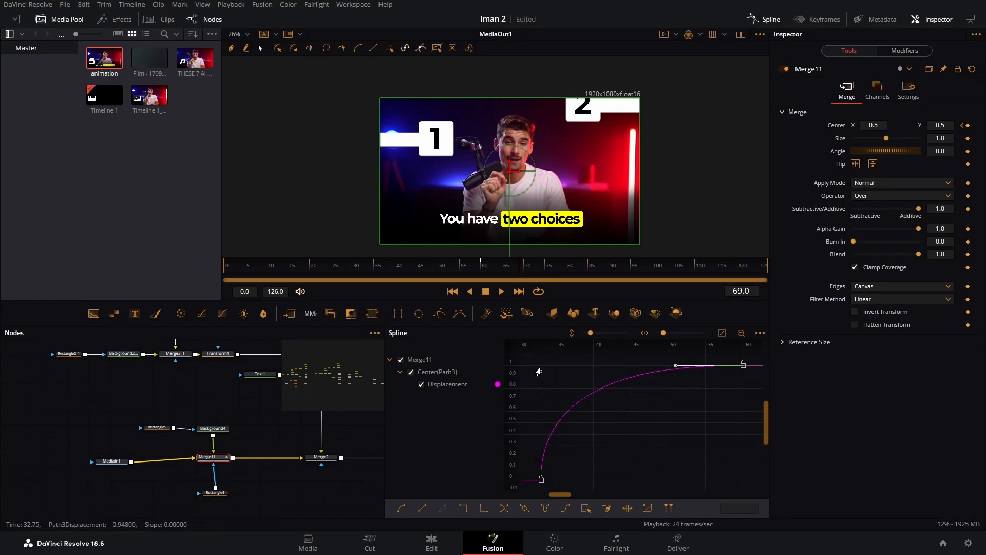
# Step: Shift both of Merge11's Displacement keyframes four frames earlier, starting at frame 29, and check the retimed gradient rise
pyautogui.moveTo(391, 267); pyautogui.dragTo(369, 270)
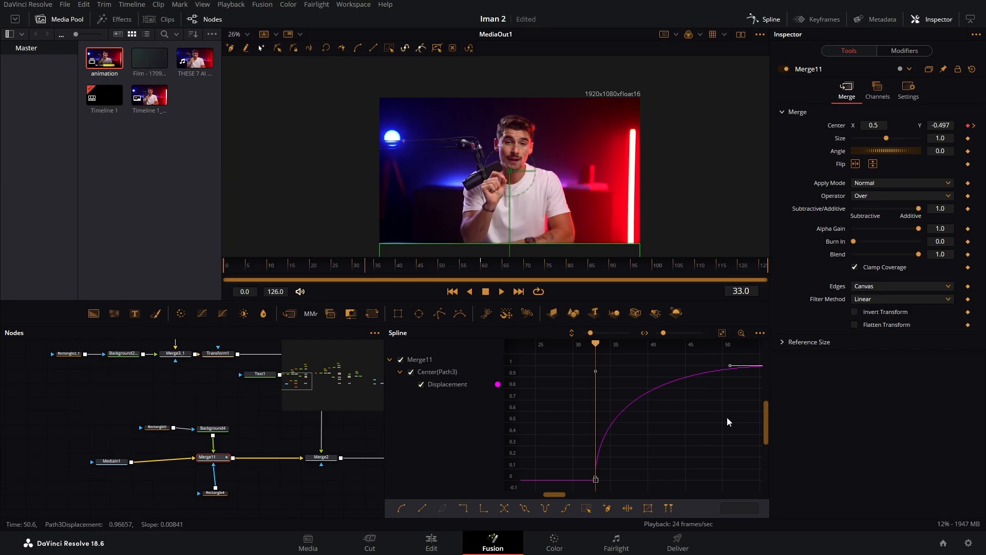
pyautogui.scroll(-2, 731, 431)
pyautogui.scroll(-4, 741, 458)
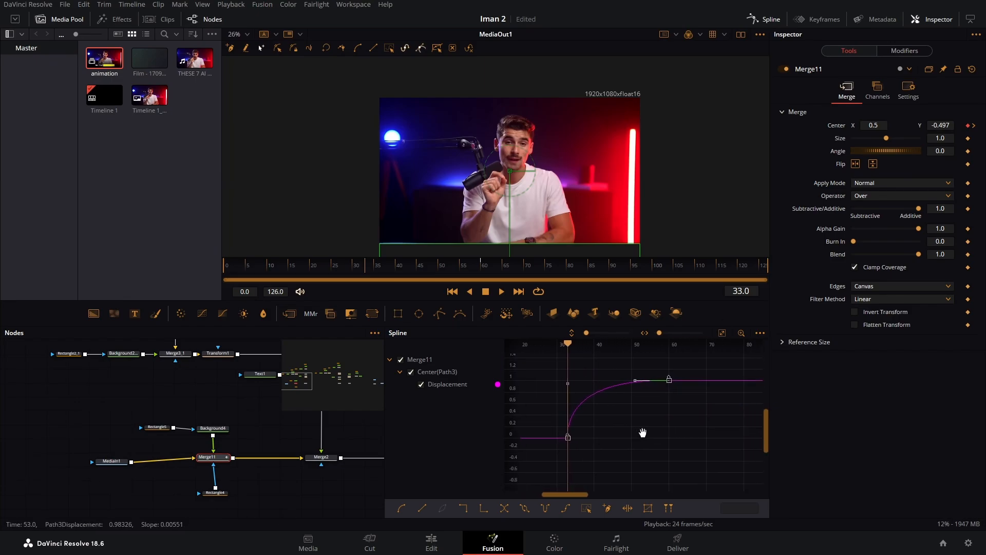
pyautogui.moveTo(735, 480); pyautogui.dragTo(542, 368)
pyautogui.moveTo(677, 455); pyautogui.dragTo(746, 439)
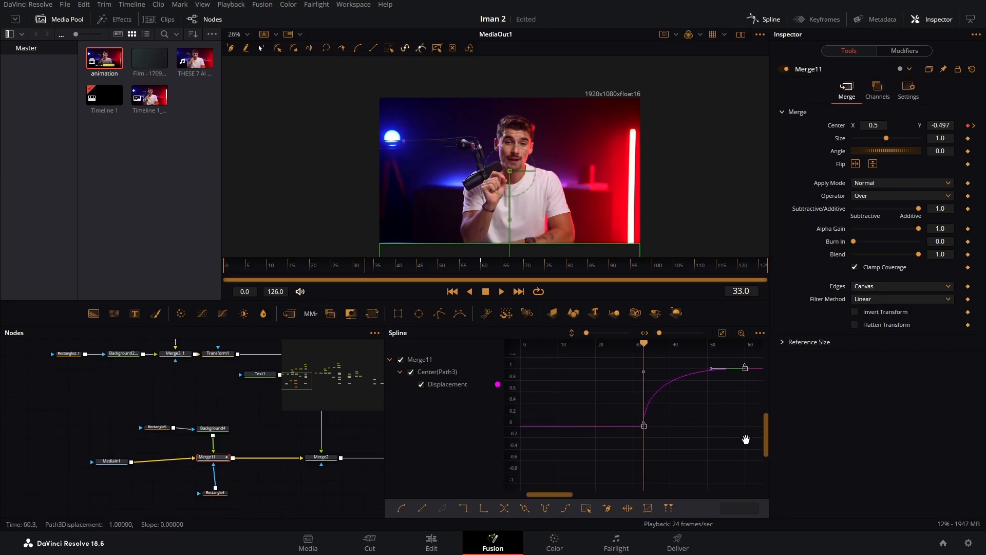
pyautogui.moveTo(641, 429)
pyautogui.mouseDown()
pyautogui.moveTo(602, 431)
pyautogui.moveTo(626, 431)
pyautogui.mouseUp()
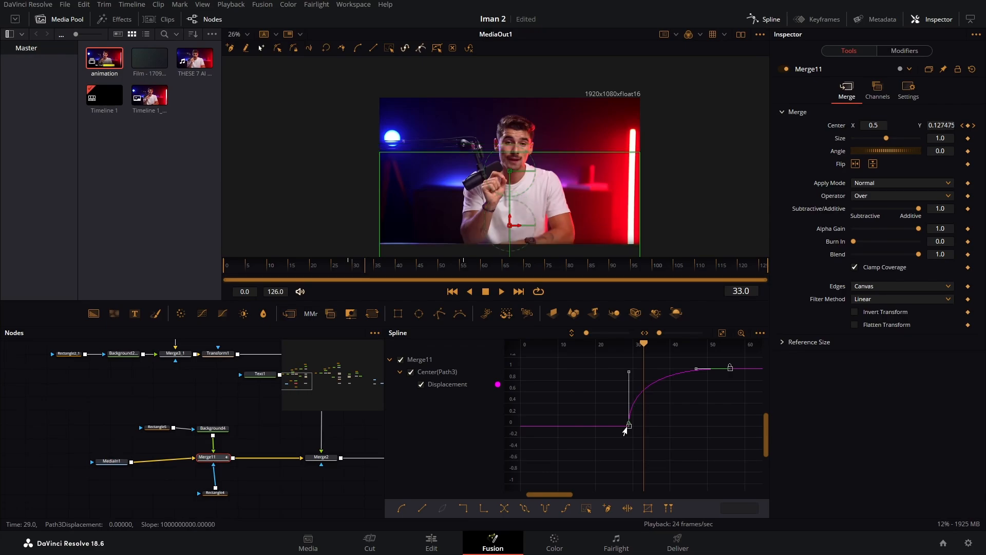
pyautogui.moveTo(343, 268); pyautogui.dragTo(424, 276)
pyautogui.click(770, 22)
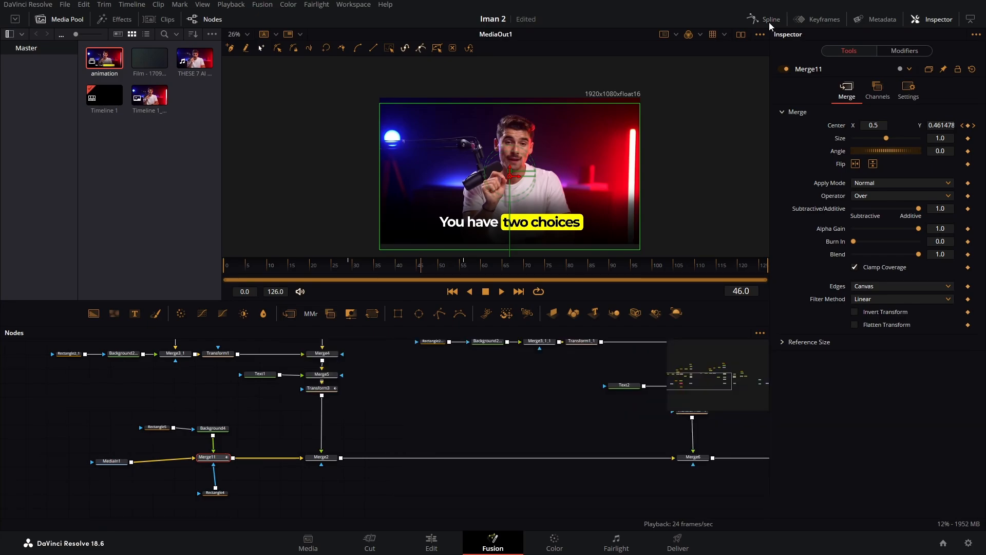
# Step: Set Merge1's Blend to 1.0 and scrub to frame 66 to examine how the reference's highlighted words animate
pyautogui.moveTo(572, 409); pyautogui.dragTo(211, 406)
pyautogui.moveTo(555, 427); pyautogui.dragTo(296, 426)
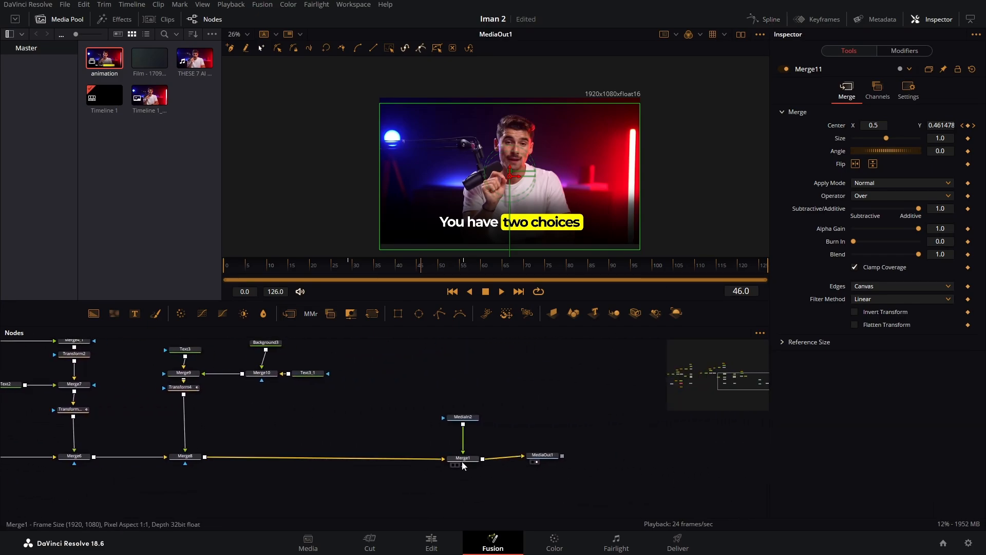
pyautogui.click(463, 459)
pyautogui.moveTo(854, 254); pyautogui.dragTo(979, 260)
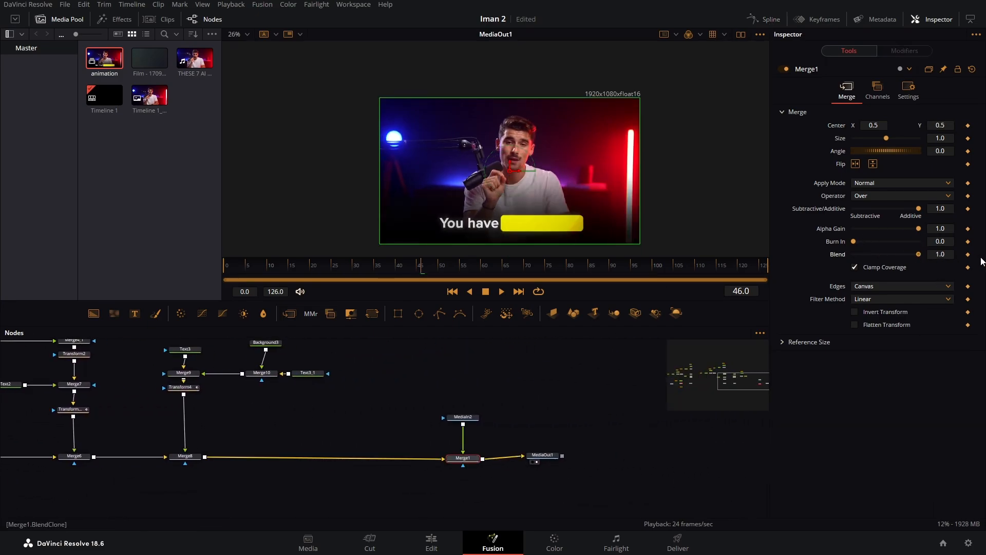
pyautogui.moveTo(429, 272); pyautogui.dragTo(508, 266)
# Step: Move the Text3_1 node farther from Merge10 to make room between them
pyautogui.moveTo(260, 429); pyautogui.dragTo(311, 477)
pyautogui.click(368, 423)
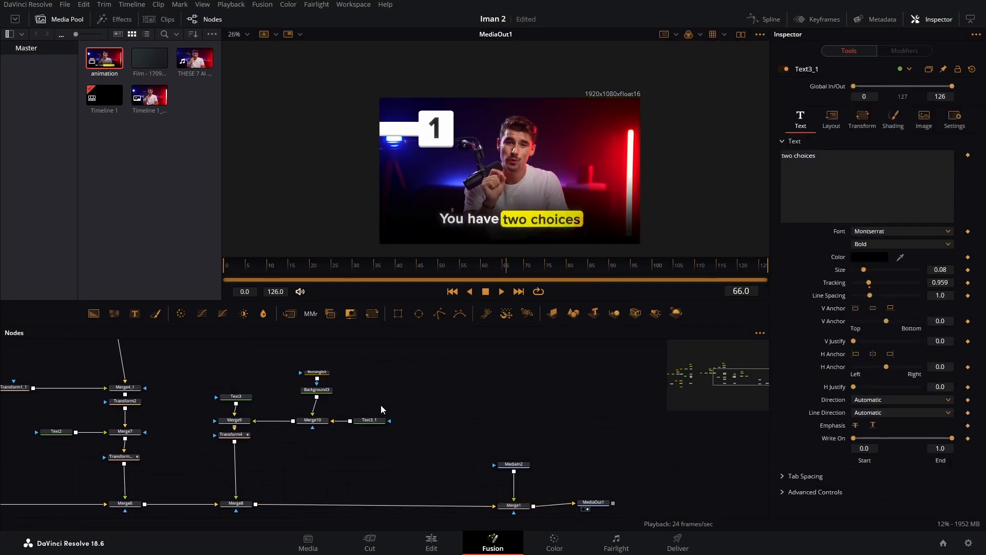
pyautogui.moveTo(374, 427); pyautogui.dragTo(391, 426)
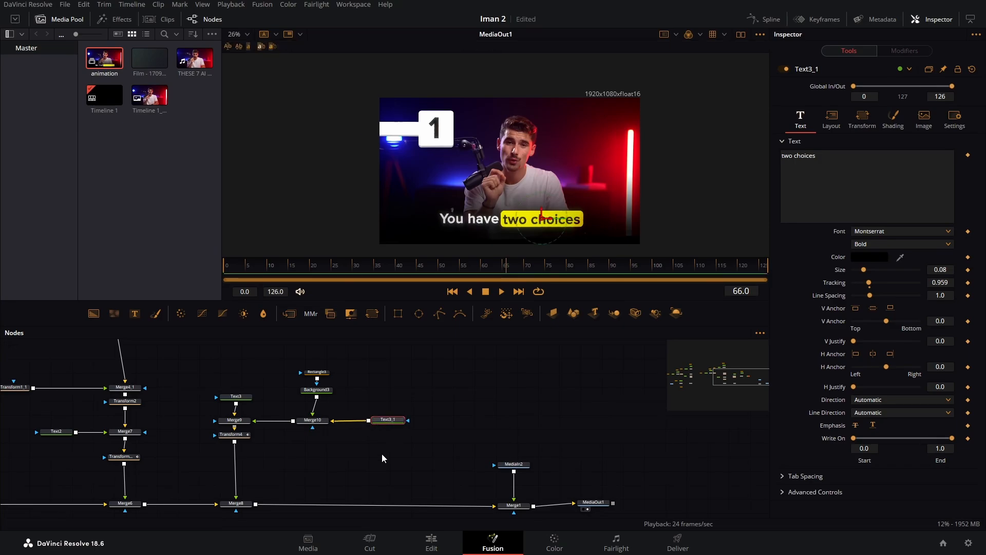
pyautogui.click(397, 423)
# Step: Lower Merge1's Blend to 0.22 to overlay the reference faintly
pyautogui.click(514, 505)
pyautogui.scroll(-1, 550, 501)
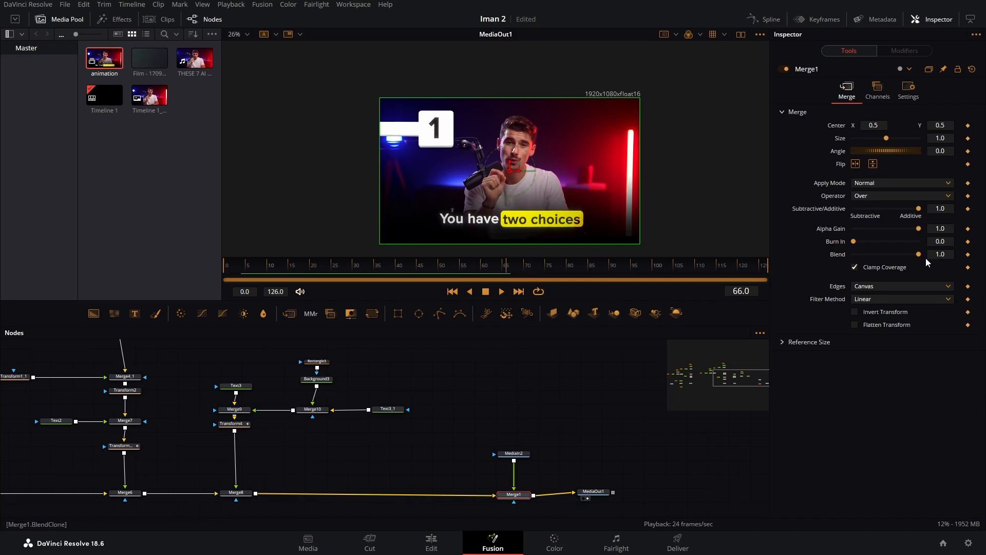
pyautogui.moveTo(889, 260); pyautogui.dragTo(868, 255)
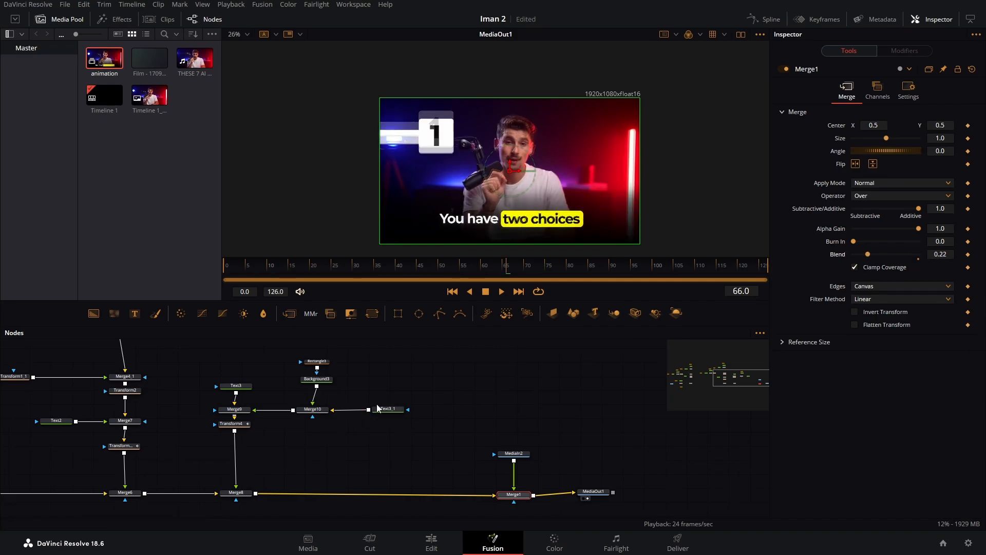
# Step: Space Text3_1 out further and insert a Transform (Xf) node between it and Merge10
pyautogui.moveTo(378, 408); pyautogui.dragTo(417, 414)
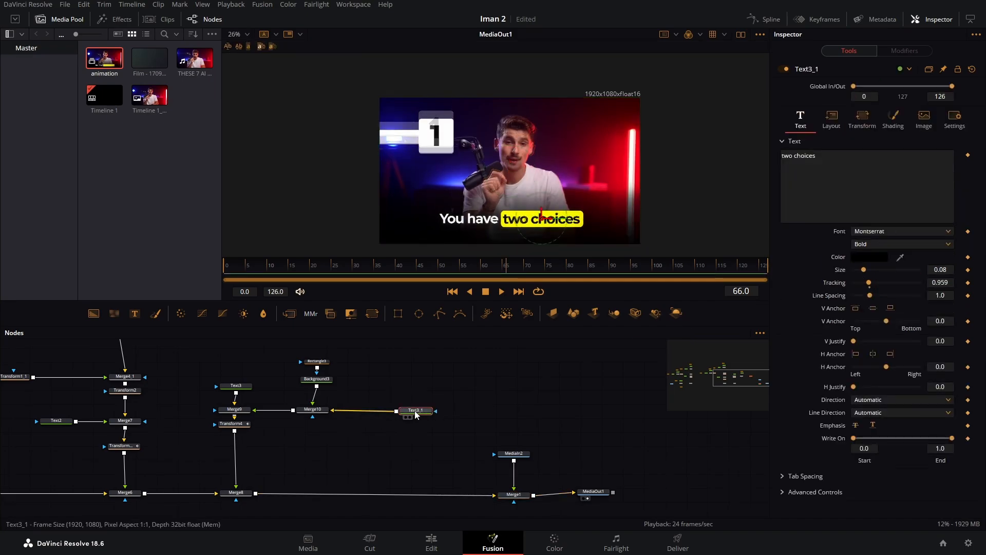
pyautogui.hotkey('shift', 'space')
pyautogui.write('trans')
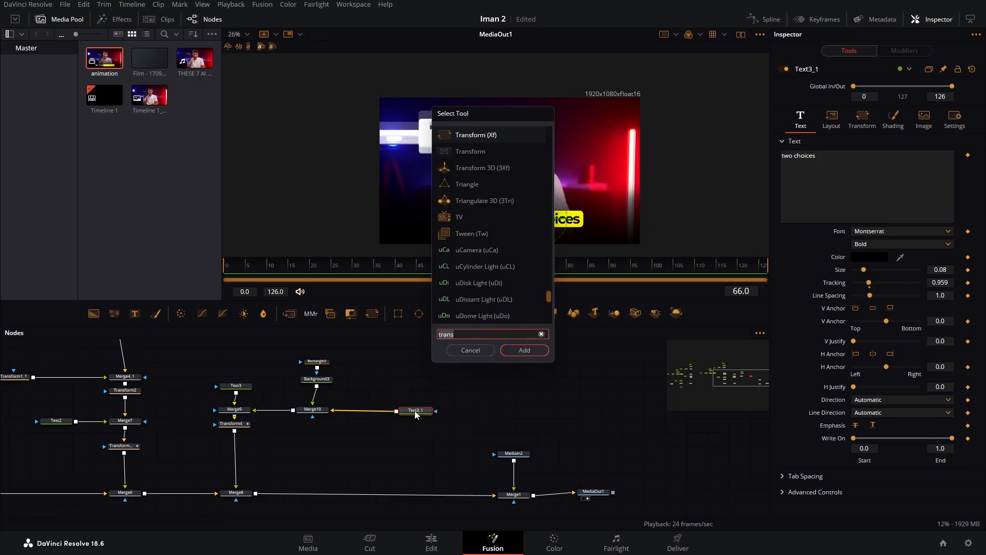
pyautogui.press('Return')
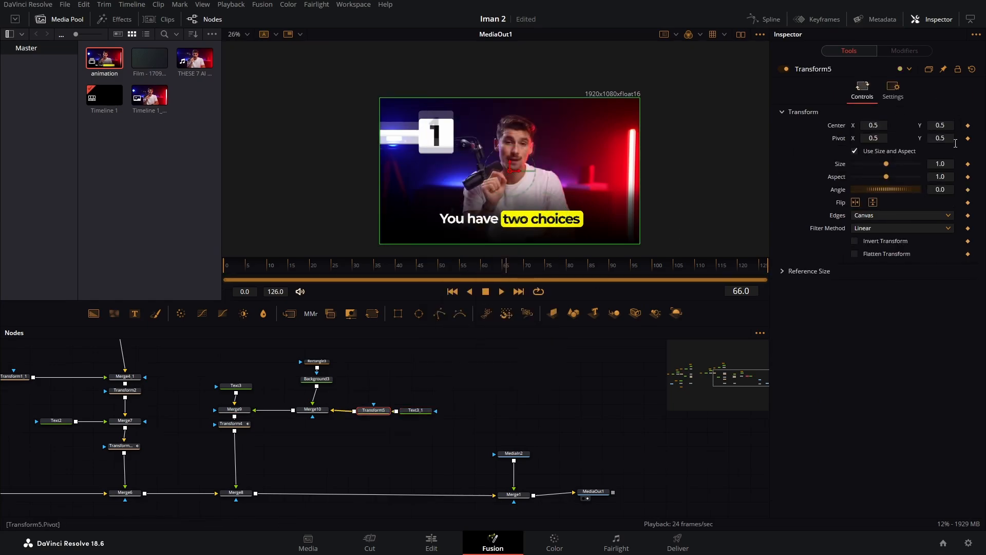
# Step: Keyframe Transform5's Center at frames 49 and 64, lowering its Y at the start so "two choices" rises into the highlight
pyautogui.moveTo(469, 268); pyautogui.dragTo(437, 273)
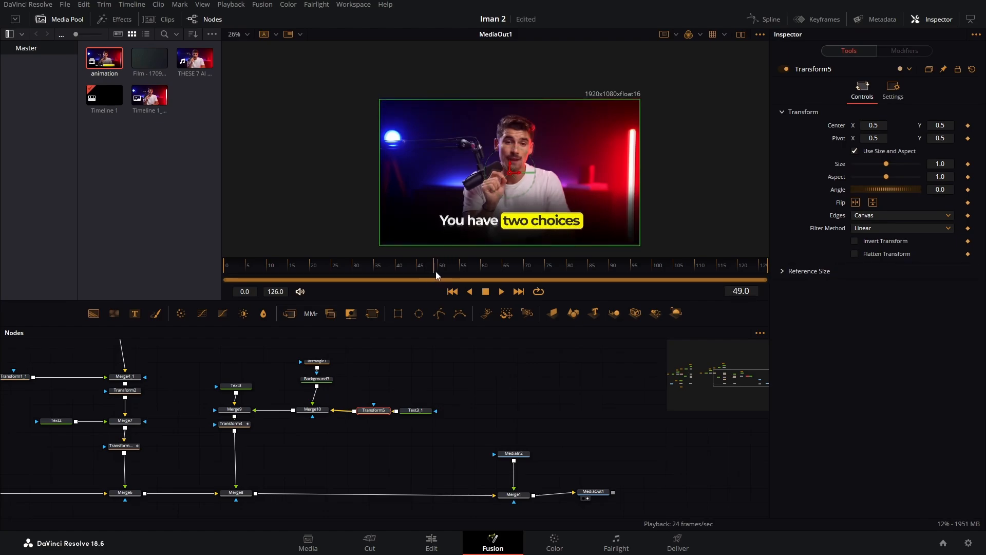
pyautogui.click(968, 126)
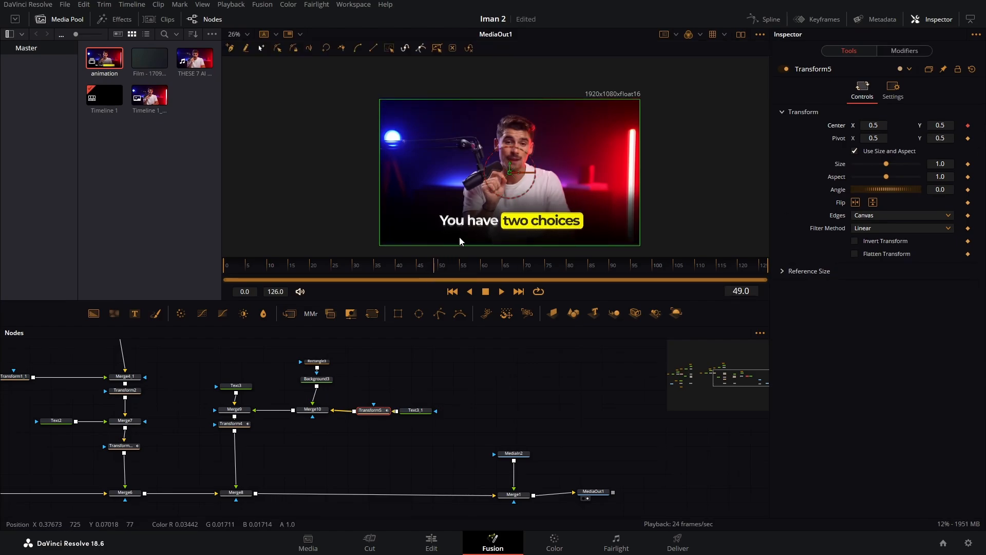
pyautogui.moveTo(438, 270); pyautogui.dragTo(502, 268)
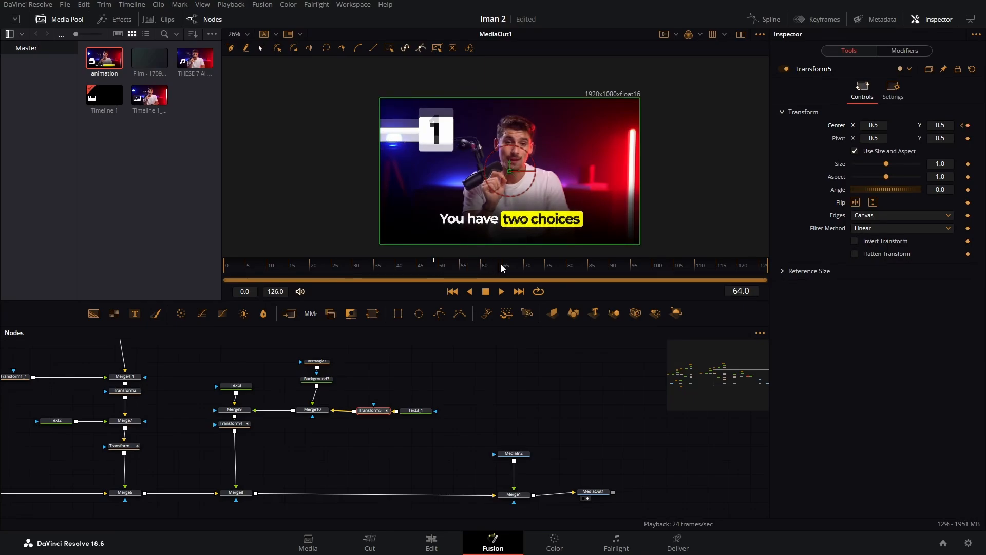
pyautogui.click(964, 125)
pyautogui.moveTo(946, 126); pyautogui.dragTo(918, 126)
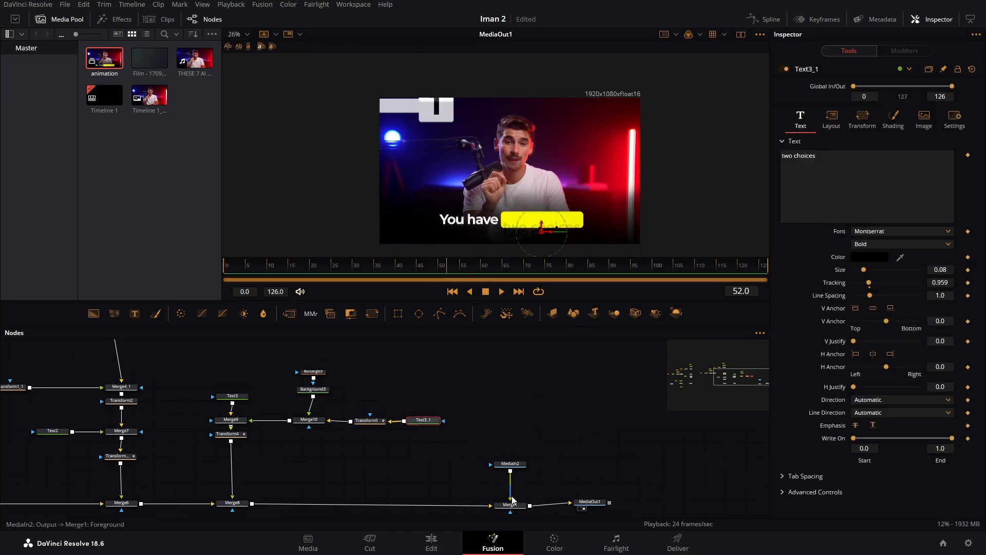
# Step: Hide the reference by setting Merge1's Blend to 0.0, and mask Transform5 with an instance of Rectangle3
pyautogui.click(512, 495)
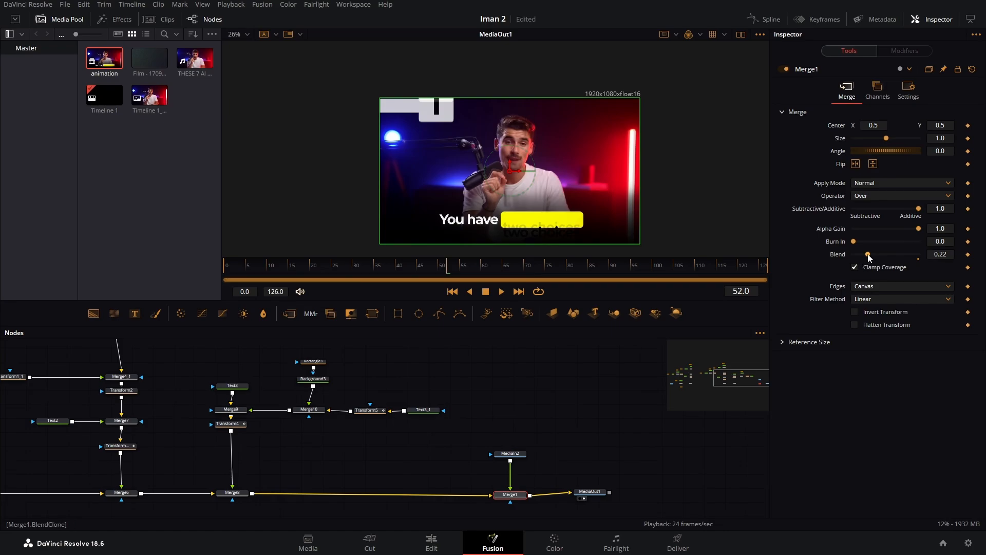
pyautogui.moveTo(870, 258); pyautogui.dragTo(835, 257)
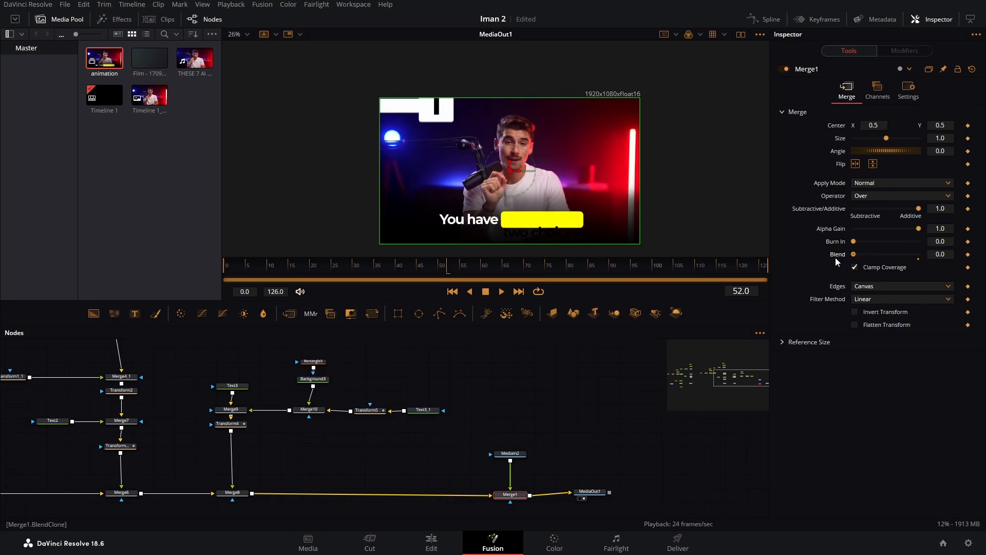
pyautogui.click(321, 362)
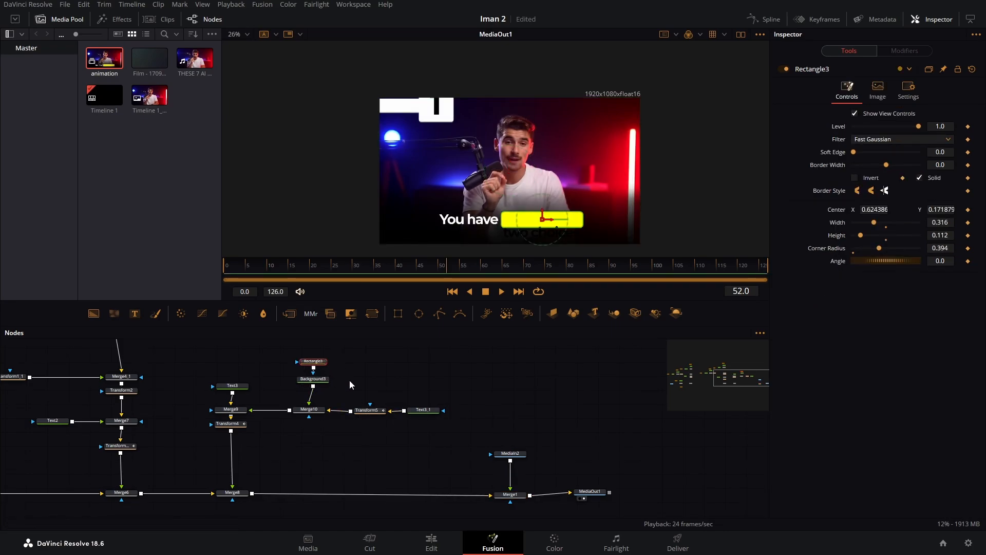
pyautogui.click(386, 369)
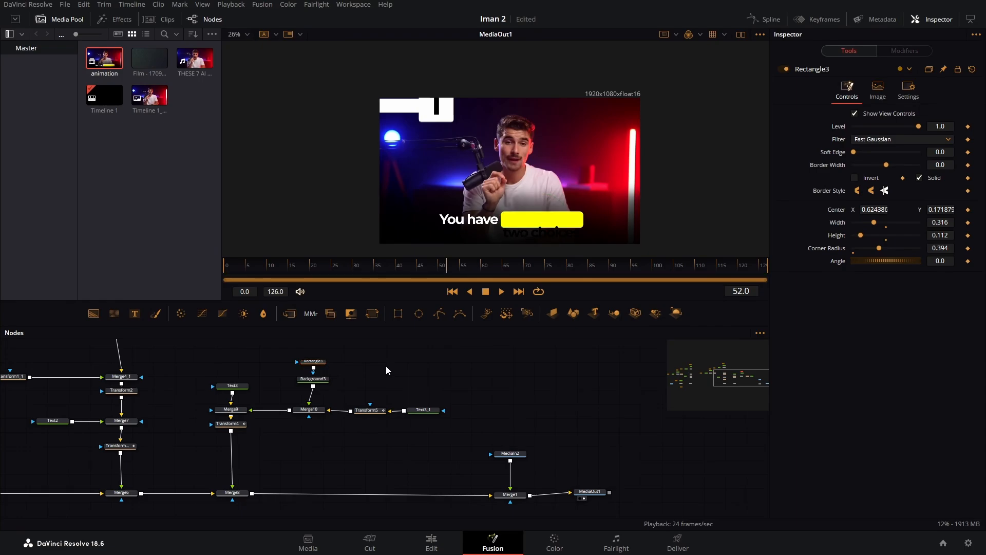
pyautogui.hotkey('ctrl', 'shift', 'v')
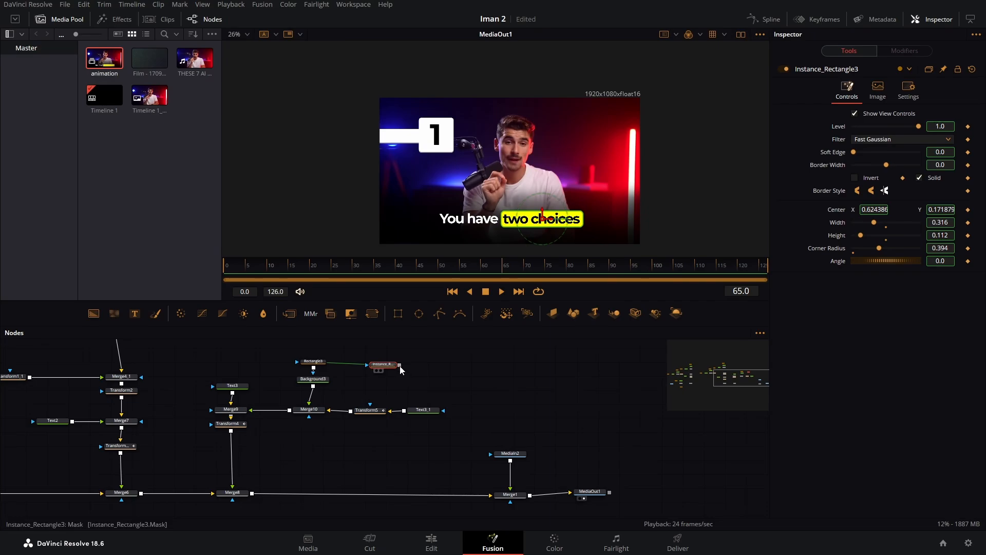
pyautogui.moveTo(400, 365); pyautogui.dragTo(370, 405)
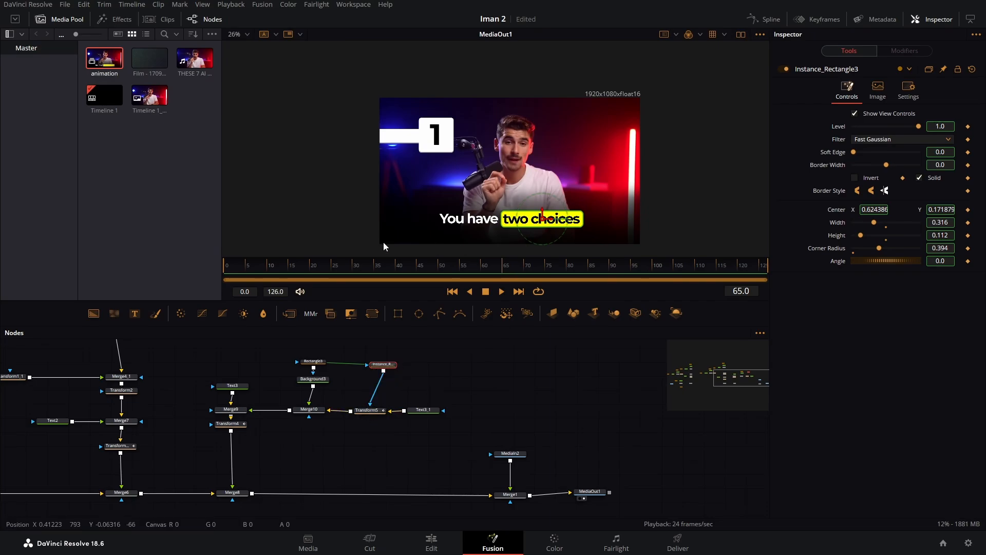
pyautogui.moveTo(437, 272); pyautogui.dragTo(562, 269)
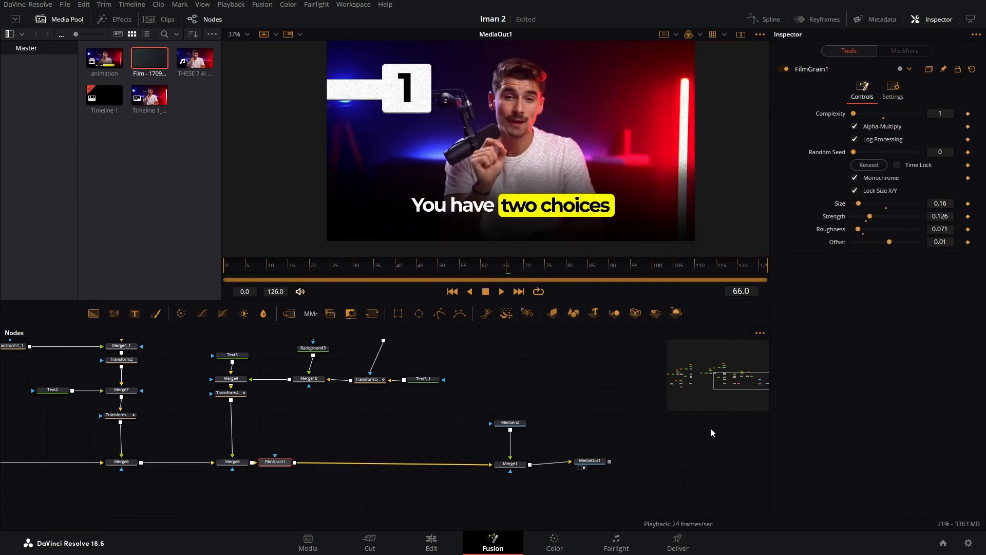
# Step: Keyframe FilmGrain1's Blend from 0.0 at frame 40 to 1.0 at frame 50 and scrub through the fade-in
pyautogui.moveTo(485, 275); pyautogui.dragTo(416, 291)
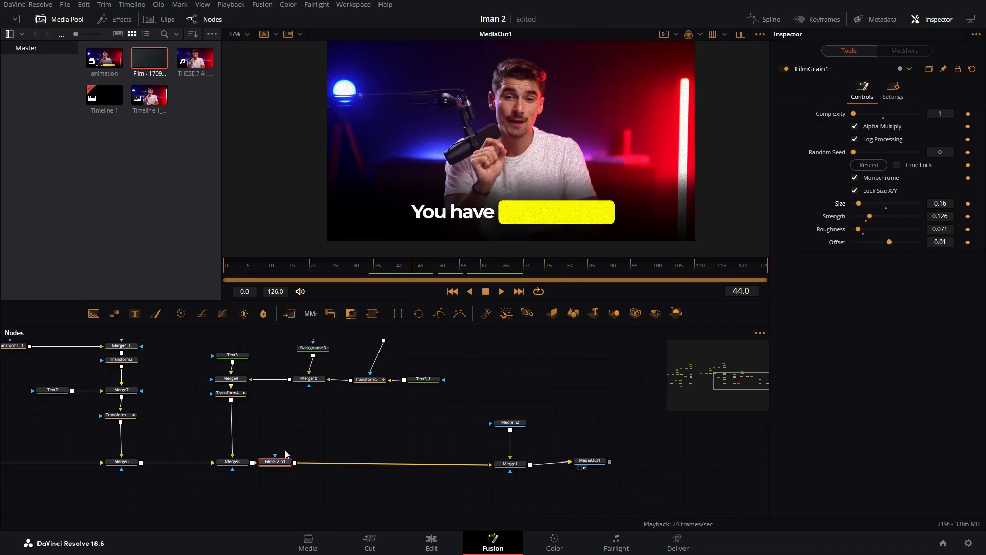
pyautogui.click(893, 89)
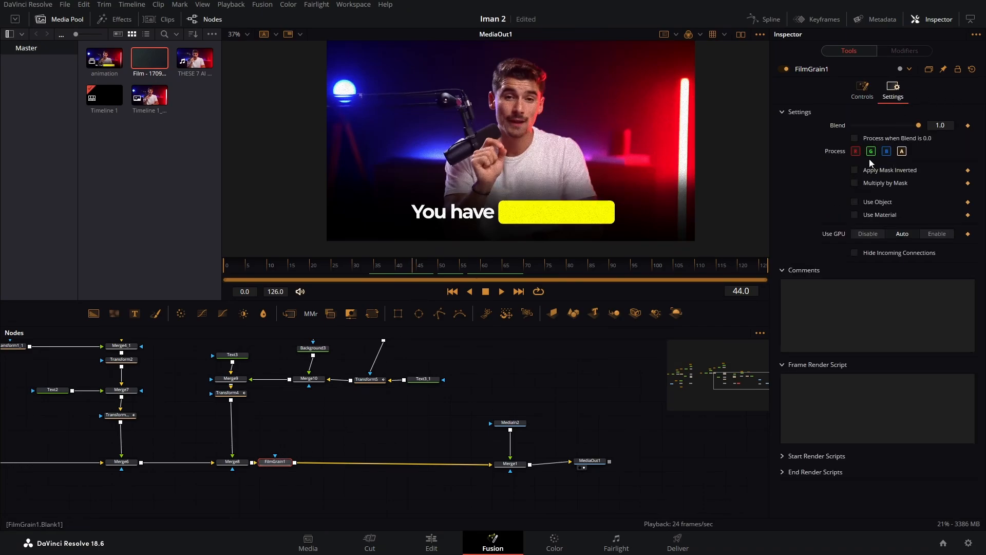
pyautogui.moveTo(408, 274); pyautogui.dragTo(400, 275)
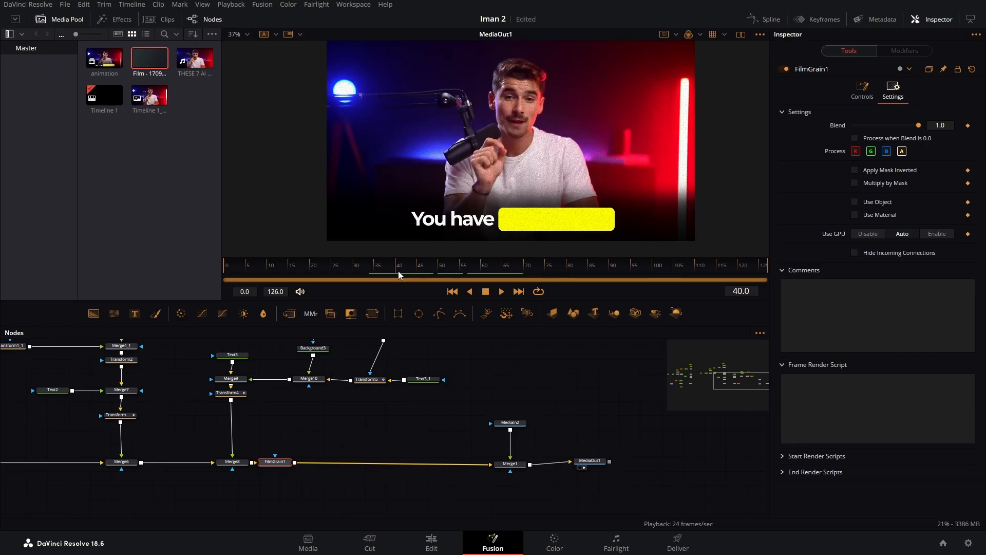
pyautogui.click(968, 125)
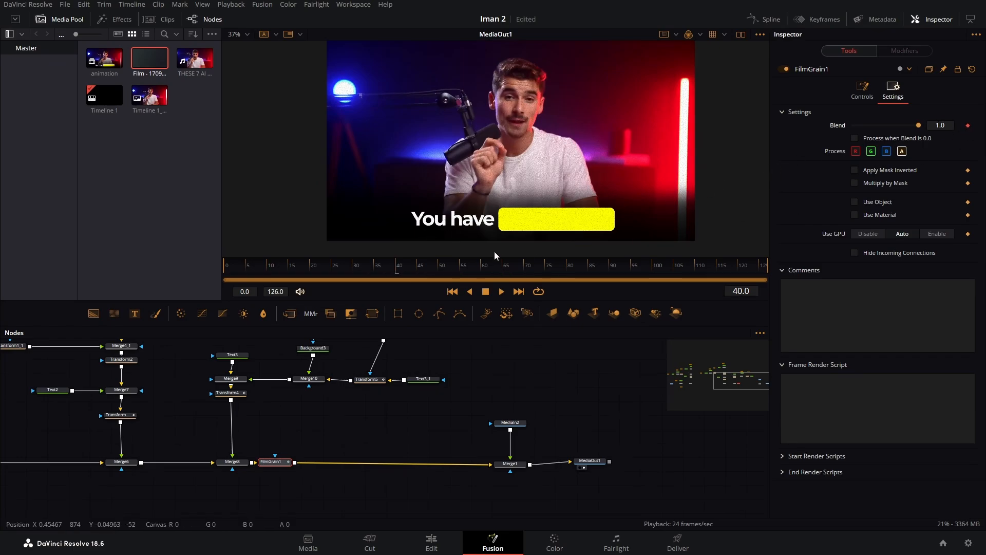
pyautogui.moveTo(400, 269); pyautogui.dragTo(440, 269)
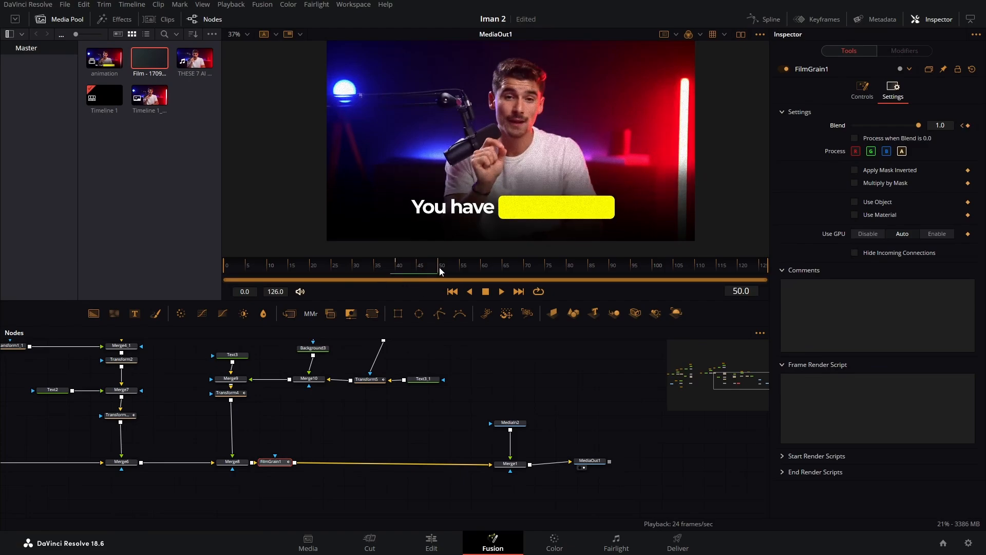
pyautogui.click(963, 126)
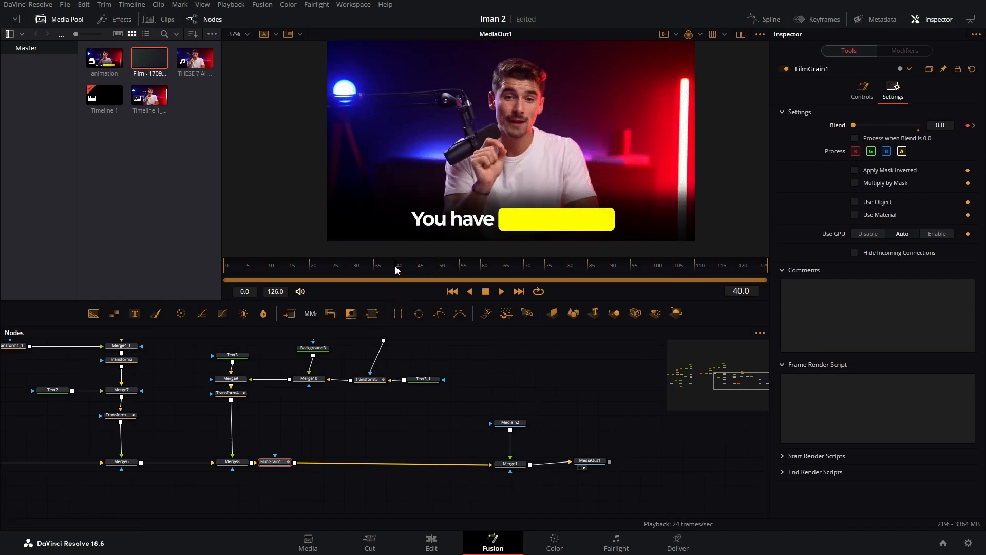
pyautogui.moveTo(395, 264); pyautogui.dragTo(607, 265)
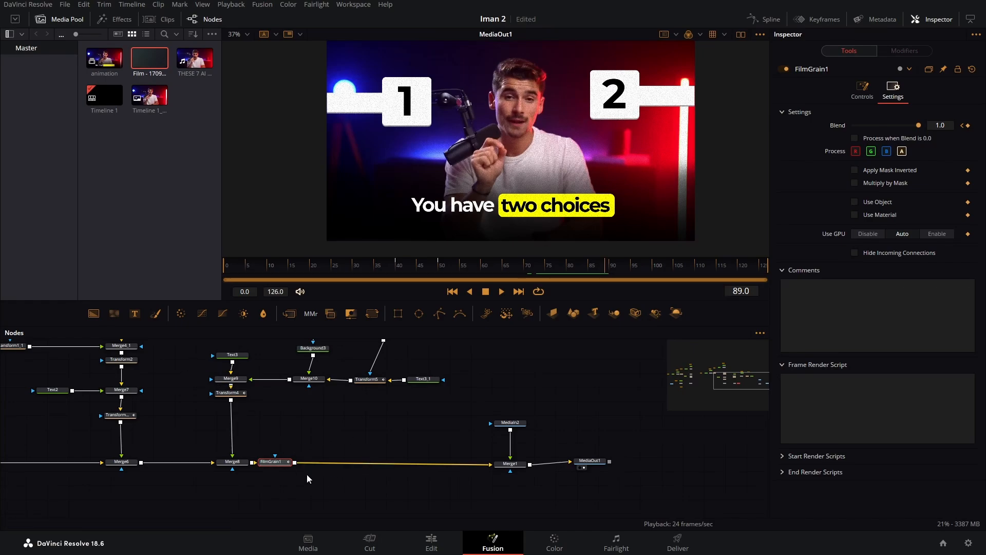
# Step: Insert a Displace (Dsp) node between FilmGrain1 and Merge1
pyautogui.hotkey('shift', 'space')
pyautogui.write('film')
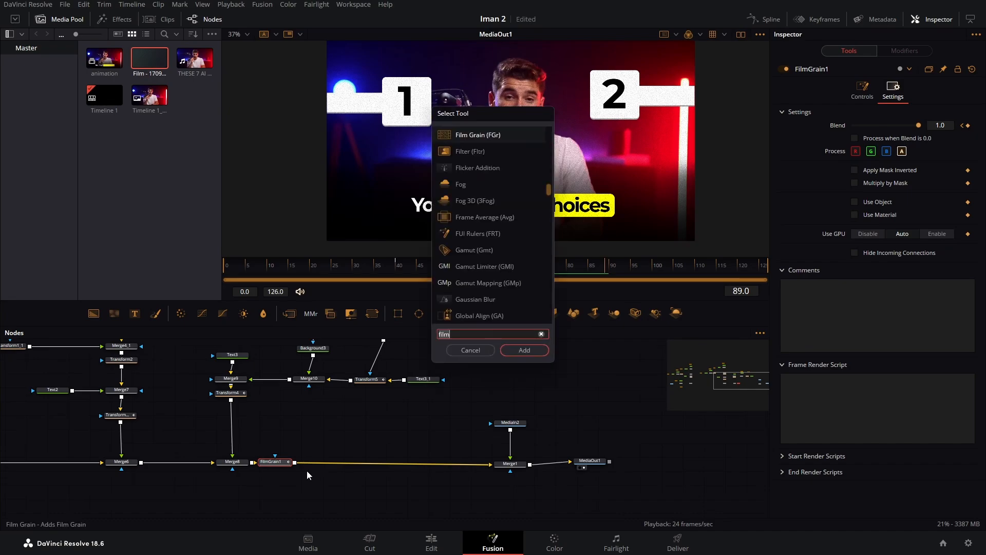
pyautogui.press('BackSpace')
pyautogui.press('BackSpace')
pyautogui.press('BackSpace')
pyautogui.press('BackSpace')
pyautogui.write('displa')
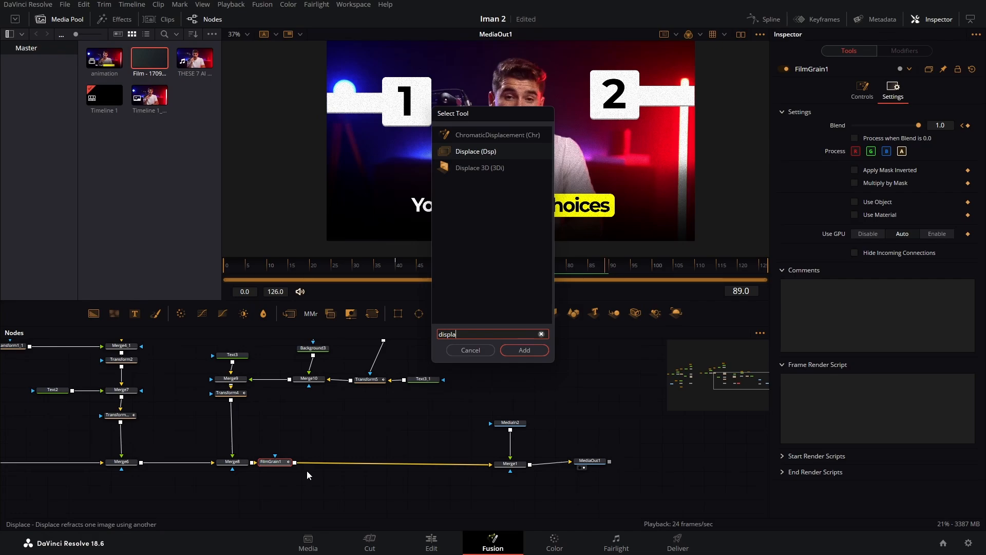
pyautogui.press('Return')
pyautogui.moveTo(322, 466); pyautogui.dragTo(339, 465)
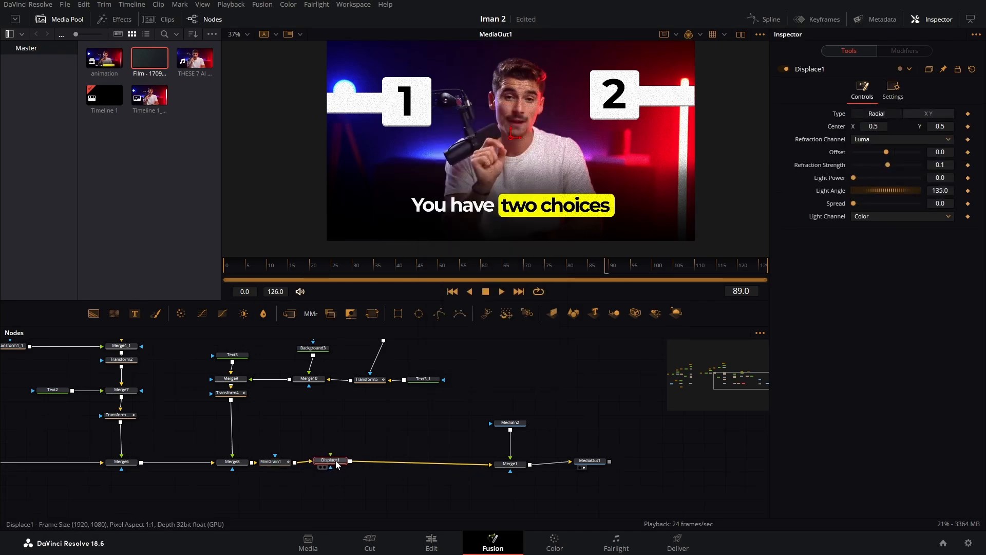
# Step: Feed a FastNoise node into Displace1 and set Detail 3.39, Contrast 0.36, Brightness -0.08, Scale 20.47, Angle -2.6, Seethe 0.899 and Seethe Rate 0.165
pyautogui.moveTo(114, 313); pyautogui.dragTo(327, 434)
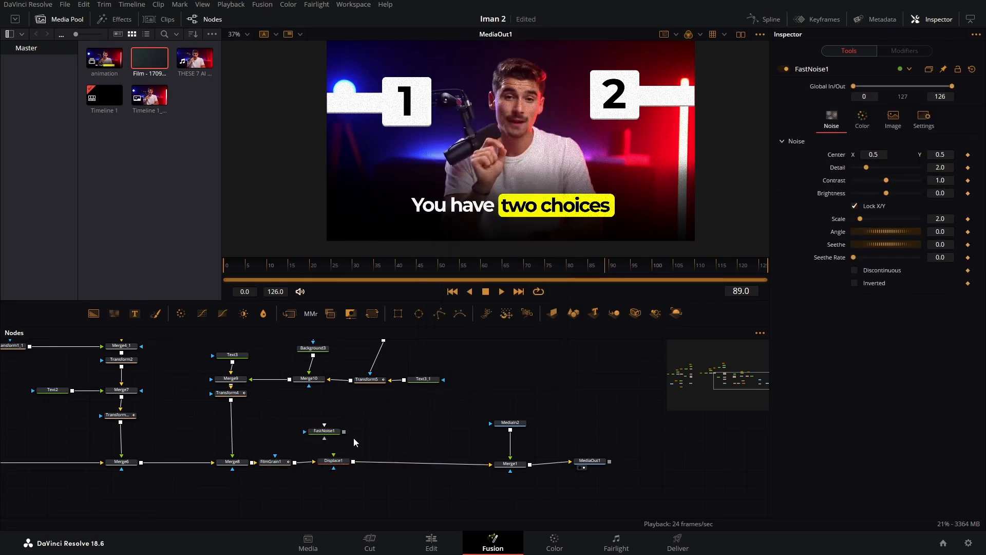
pyautogui.moveTo(345, 433); pyautogui.dragTo(334, 459)
pyautogui.moveTo(866, 168); pyautogui.dragTo(903, 184)
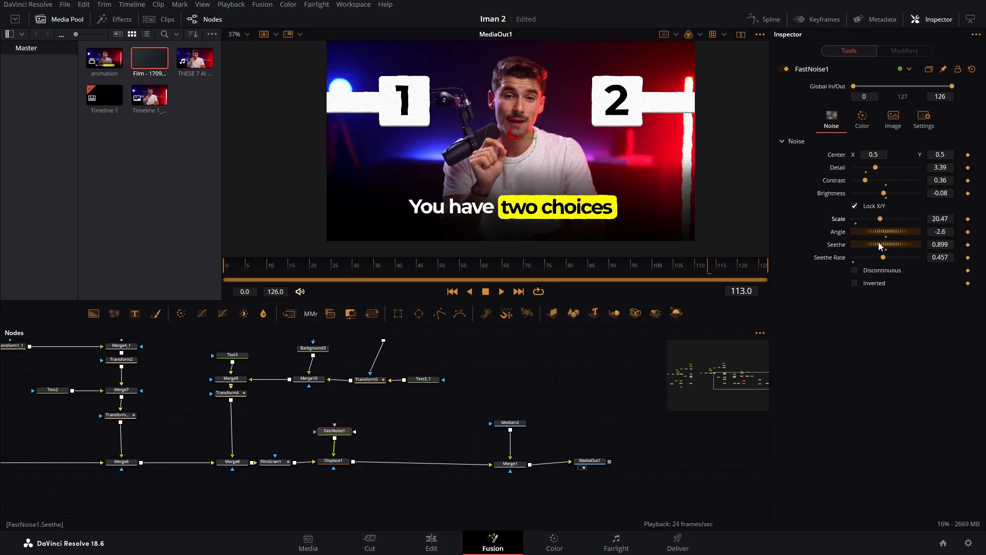
pyautogui.moveTo(884, 260); pyautogui.dragTo(866, 262)
pyautogui.click(351, 492)
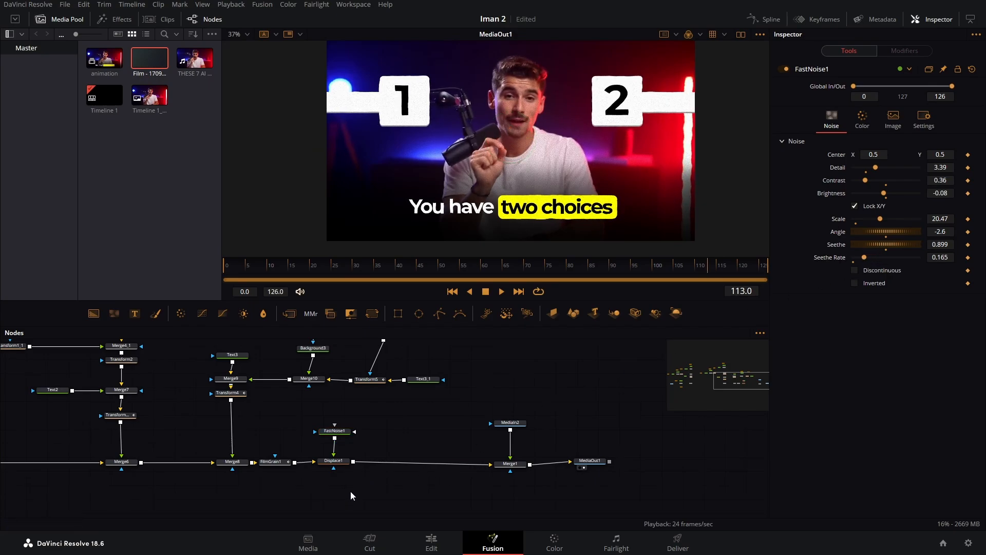
# Step: Move Displace1 with its FastNoise1 into the caption branch between Transform4 and Merge8, placing the noise node beside it
pyautogui.moveTo(360, 486); pyautogui.dragTo(332, 425)
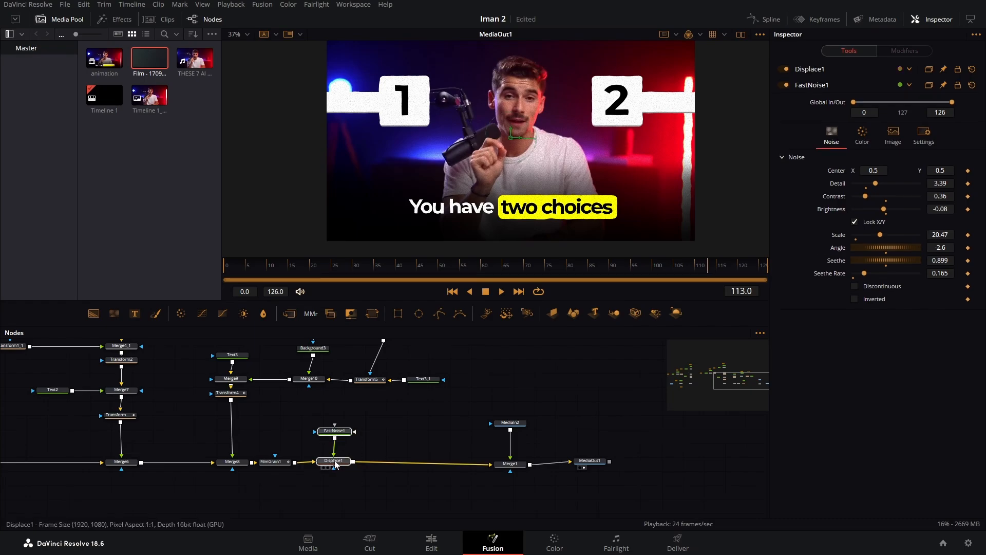
pyautogui.moveTo(335, 464); pyautogui.dragTo(236, 433)
pyautogui.moveTo(287, 408); pyautogui.dragTo(251, 427)
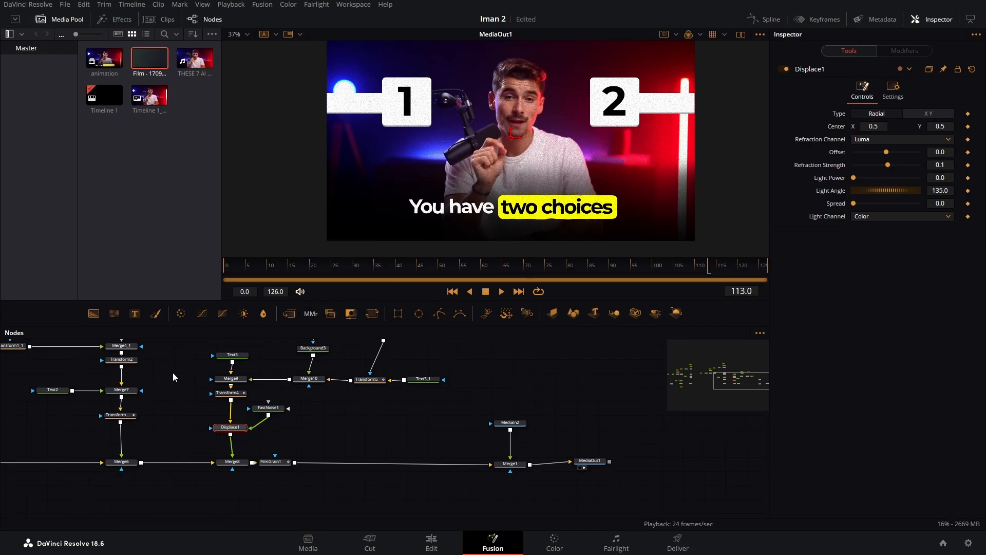
pyautogui.moveTo(155, 408); pyautogui.dragTo(376, 426)
pyautogui.moveTo(500, 427); pyautogui.dragTo(512, 448)
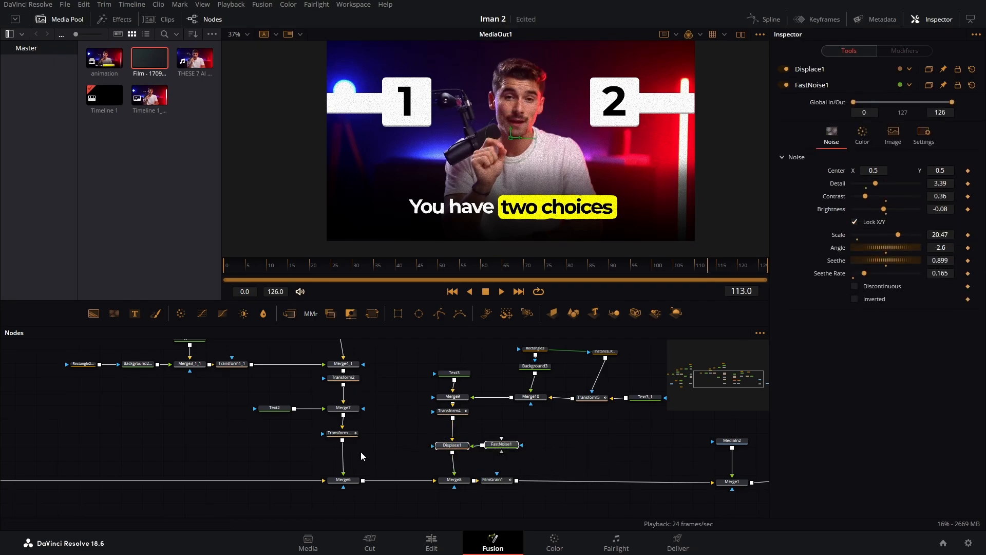
# Step: Copy Displace1 and FastNoise1 into both numbered-box branches, just before Merge6 and Merge2, and play back the result
pyautogui.hotkey('ctrl', 'c')
pyautogui.hotkey('ctrl', 'v')
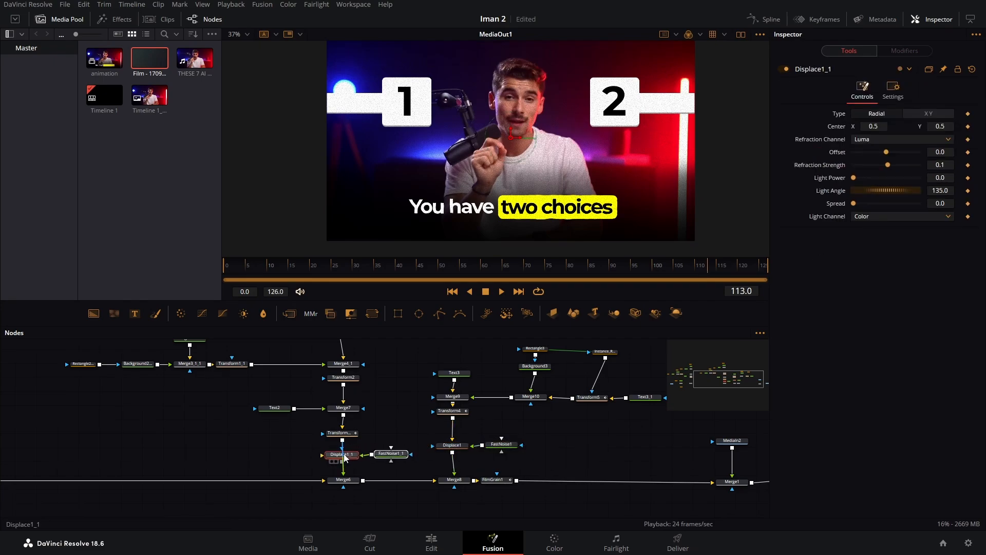
pyautogui.moveTo(344, 455); pyautogui.dragTo(345, 455)
pyautogui.moveTo(152, 412); pyautogui.dragTo(438, 439)
pyautogui.click(318, 456)
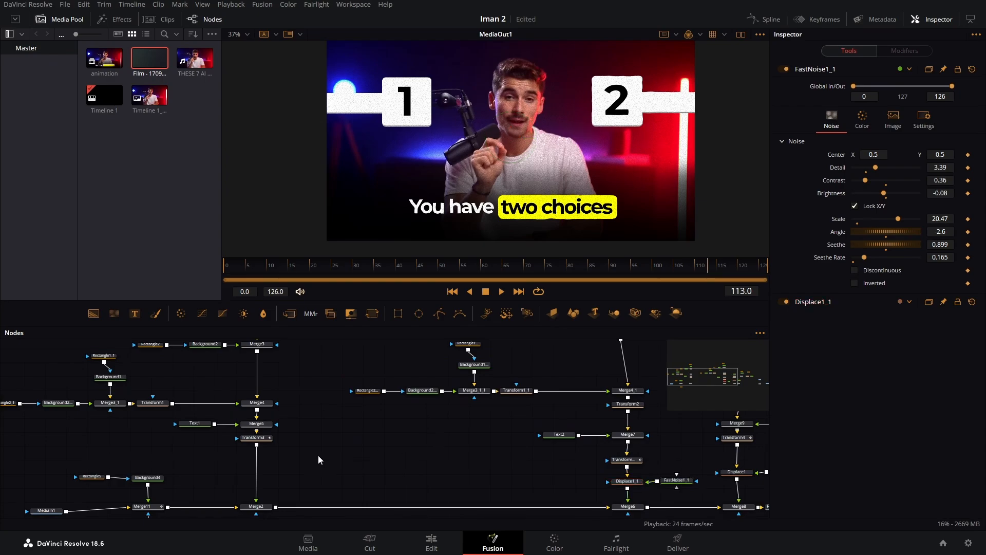
pyautogui.hotkey('ctrl', 'v')
pyautogui.moveTo(315, 464); pyautogui.dragTo(260, 477)
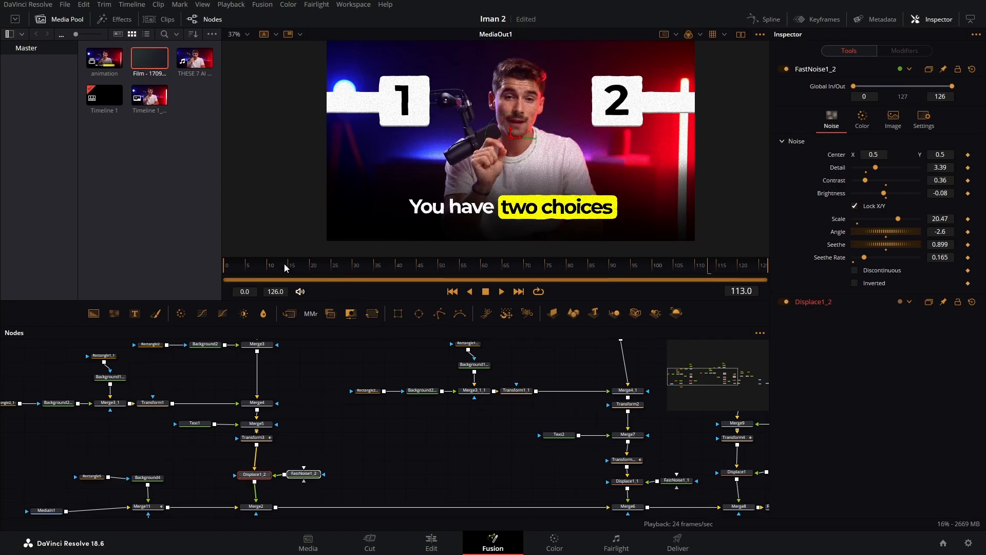
pyautogui.moveTo(284, 264); pyautogui.dragTo(377, 272)
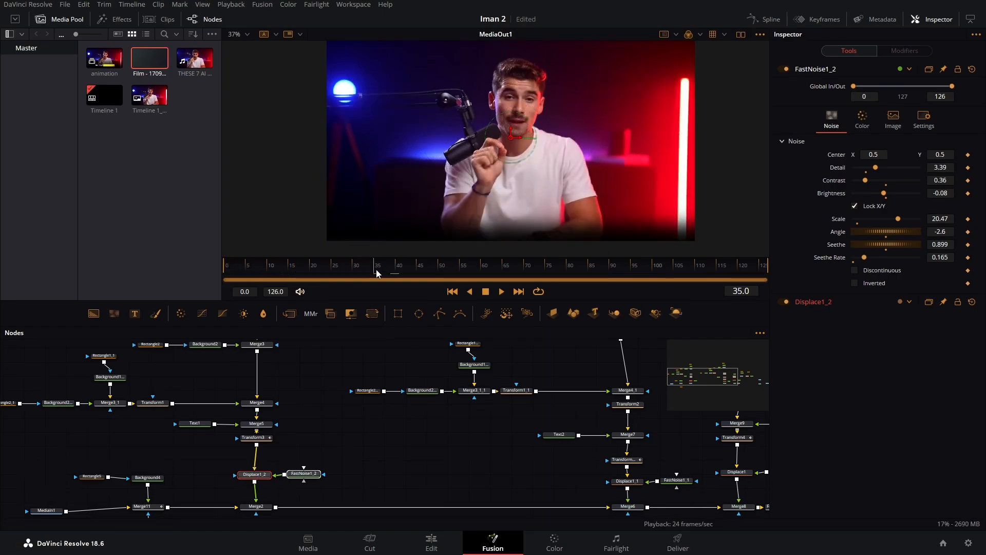
pyautogui.click(501, 291)
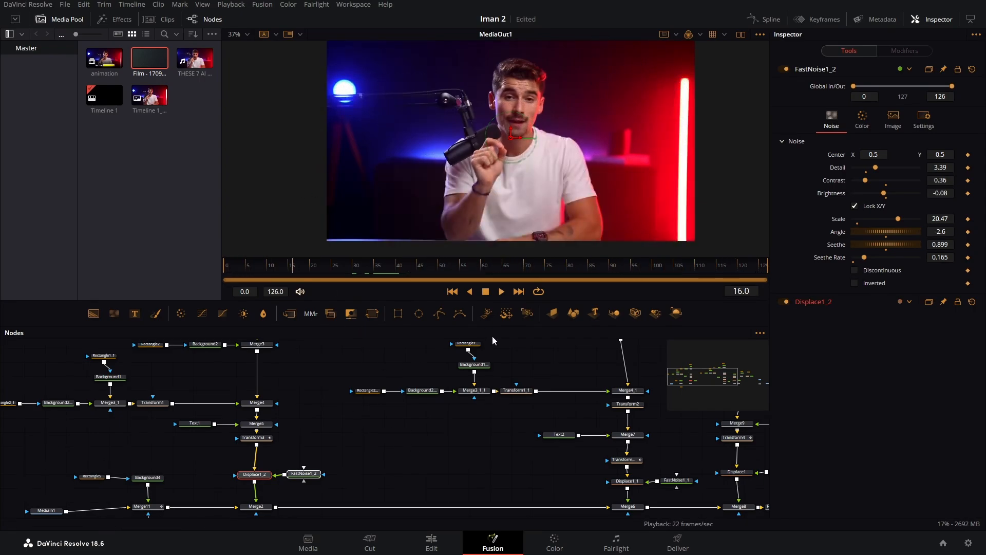
# Step: Stop playback, add a Stop Motion node after FilmGrain1 with Frame Repeat 2, and play the animation in an enlarged viewer
pyautogui.moveTo(480, 461); pyautogui.dragTo(29, 439)
pyautogui.click(485, 292)
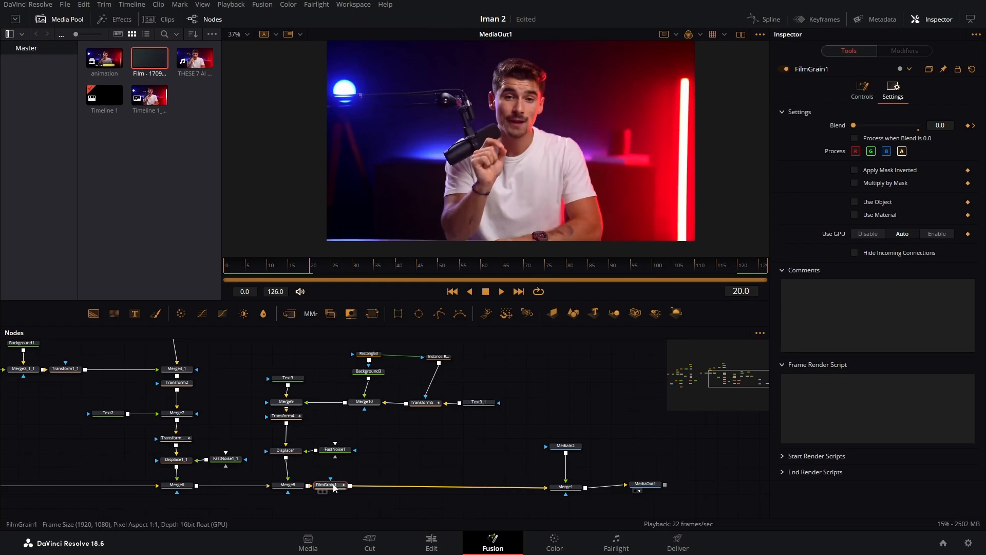
pyautogui.hotkey('shift', 'space')
pyautogui.write('stop')
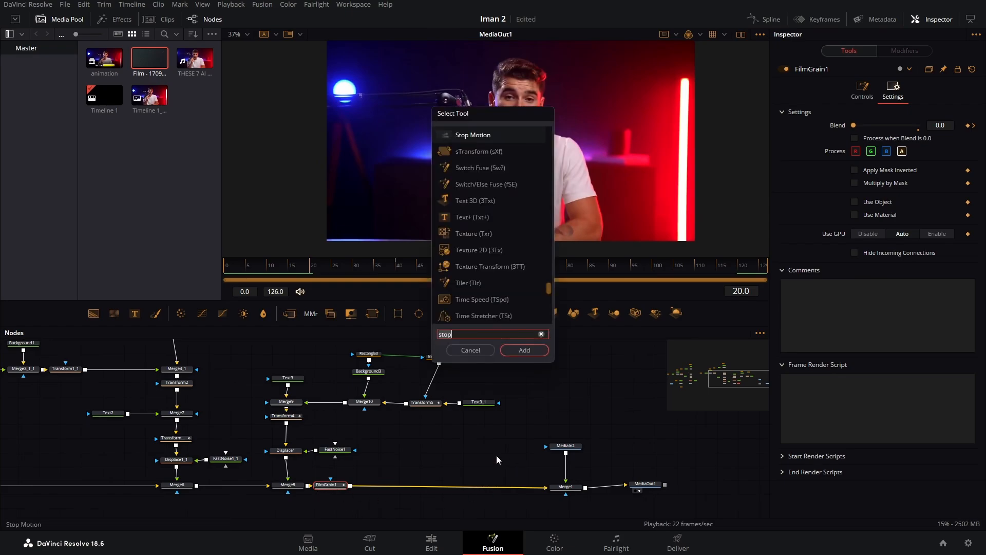
pyautogui.press('Return')
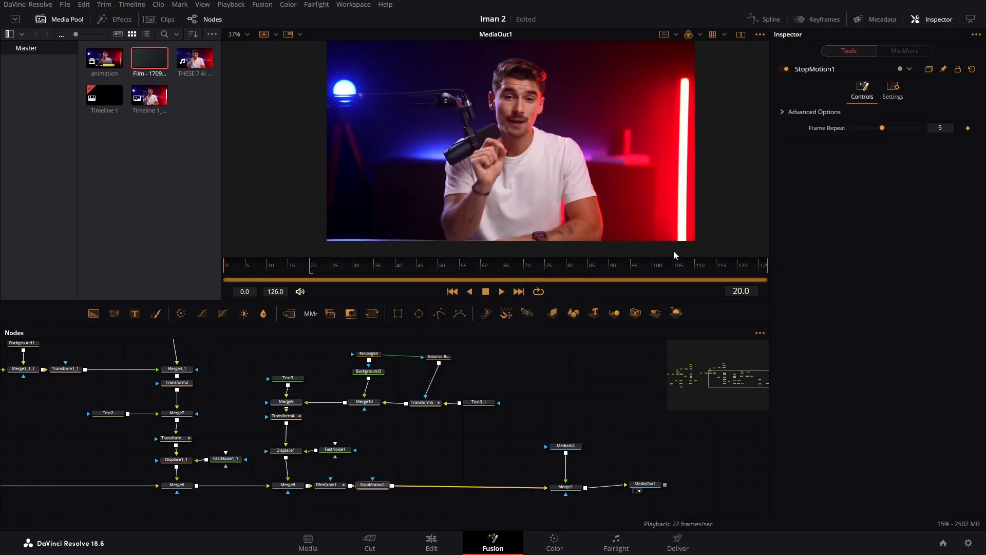
pyautogui.moveTo(880, 131); pyautogui.dragTo(868, 130)
pyautogui.moveTo(502, 298); pyautogui.dragTo(501, 383)
pyautogui.click(502, 384)
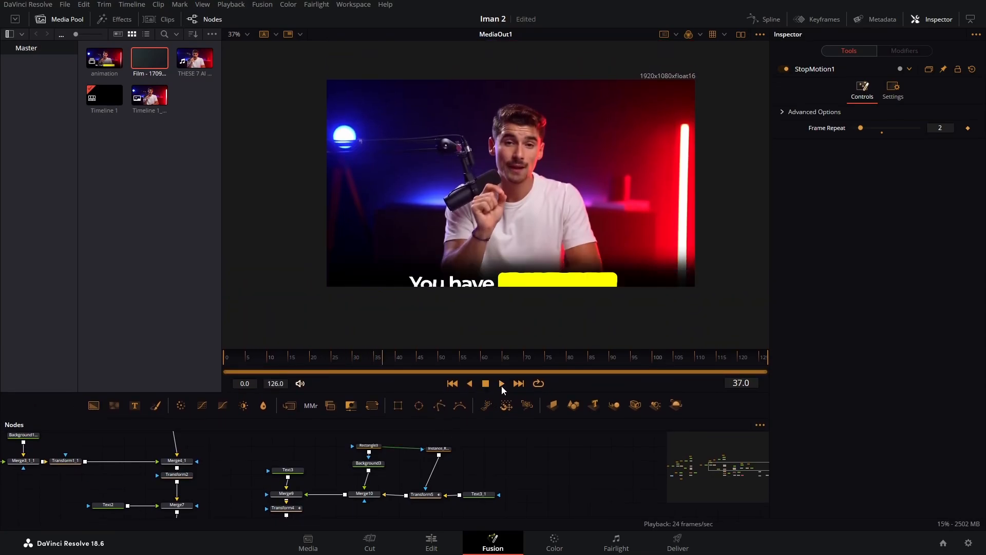